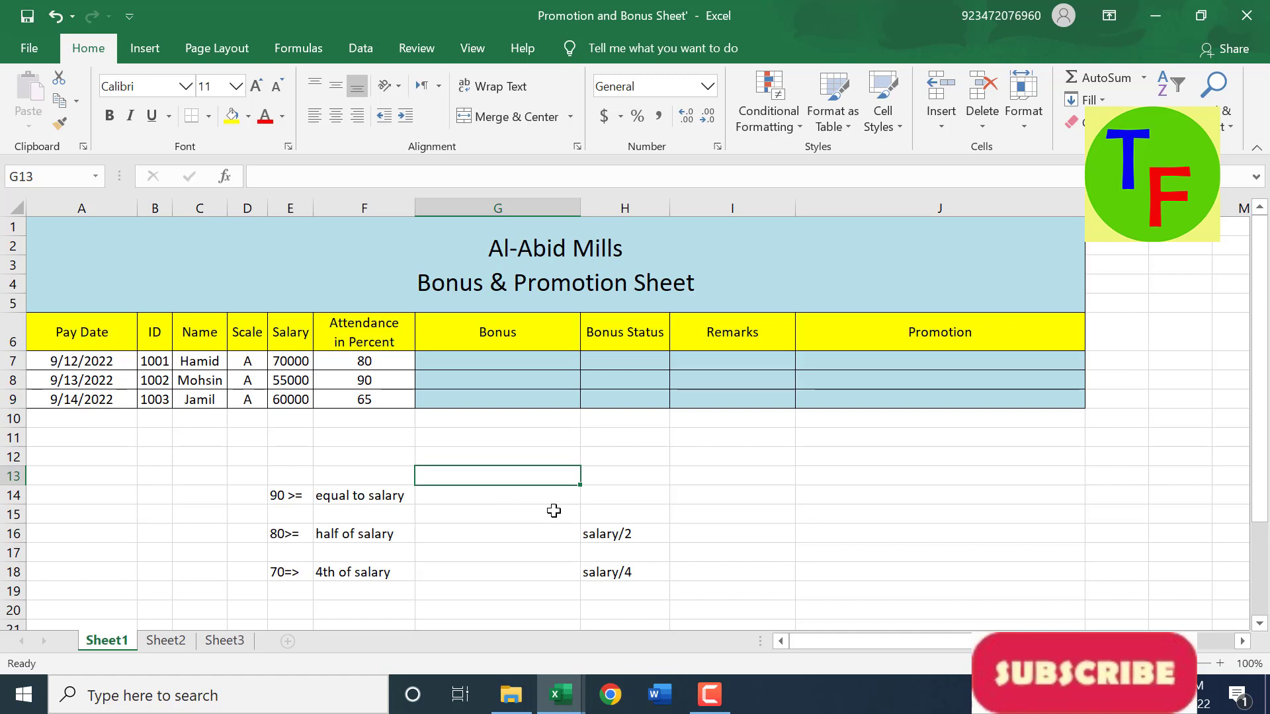
# Switch to the Attendance Sheet1 workbook and look over the September attendance register from its first columns to its last employee row.
pyautogui.hotkey('alt', 'Tab')
pyautogui.hotkey('alt', 'Tab')
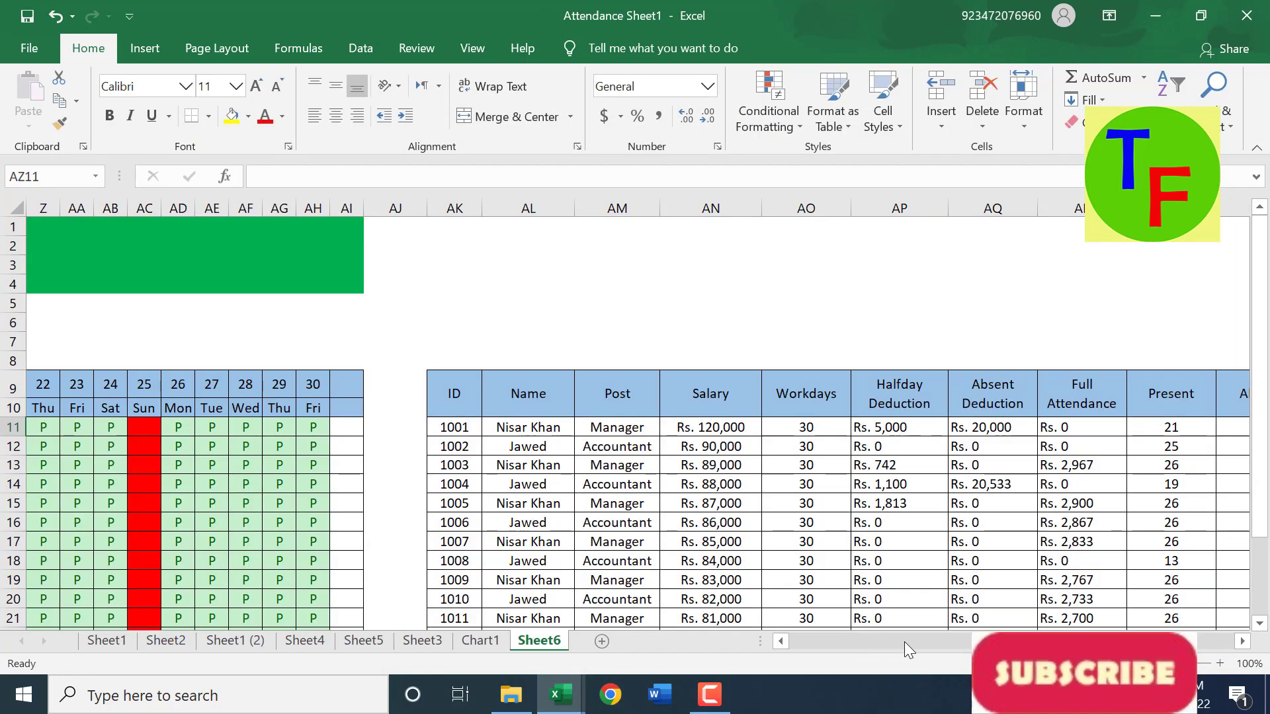
pyautogui.moveTo(992, 635); pyautogui.dragTo(815, 634)
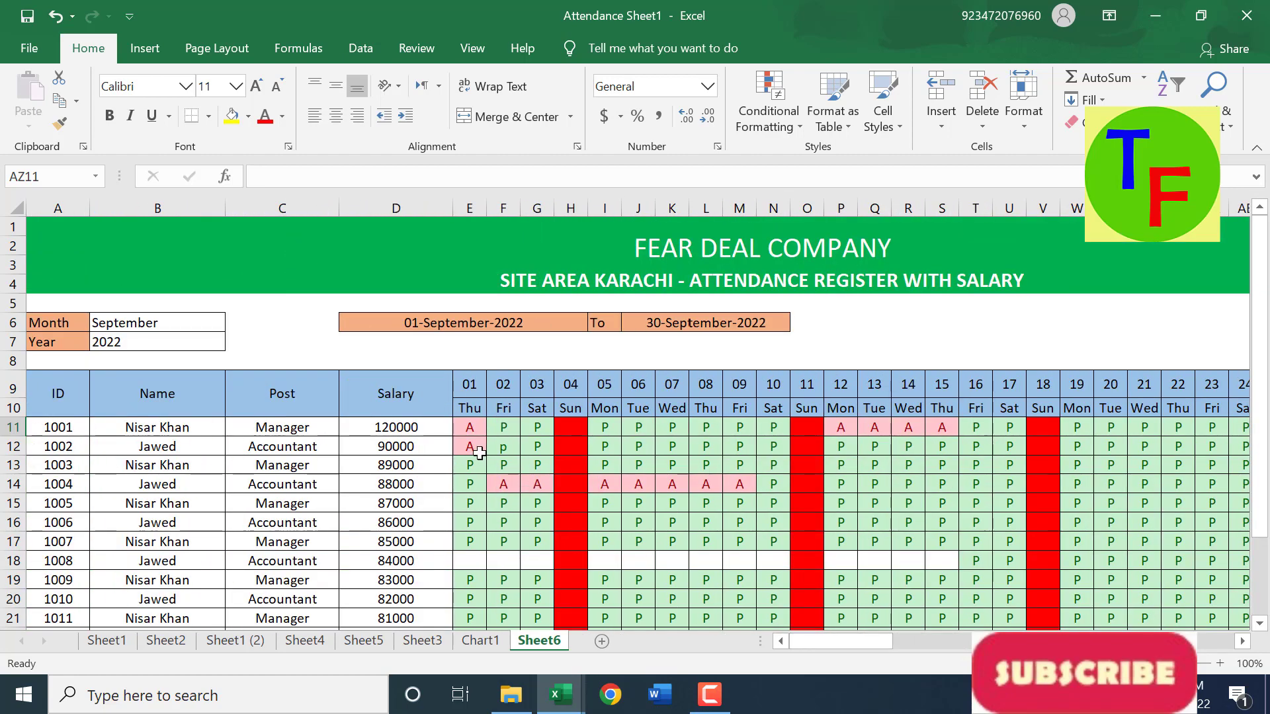
pyautogui.scroll(-4, 480, 453)
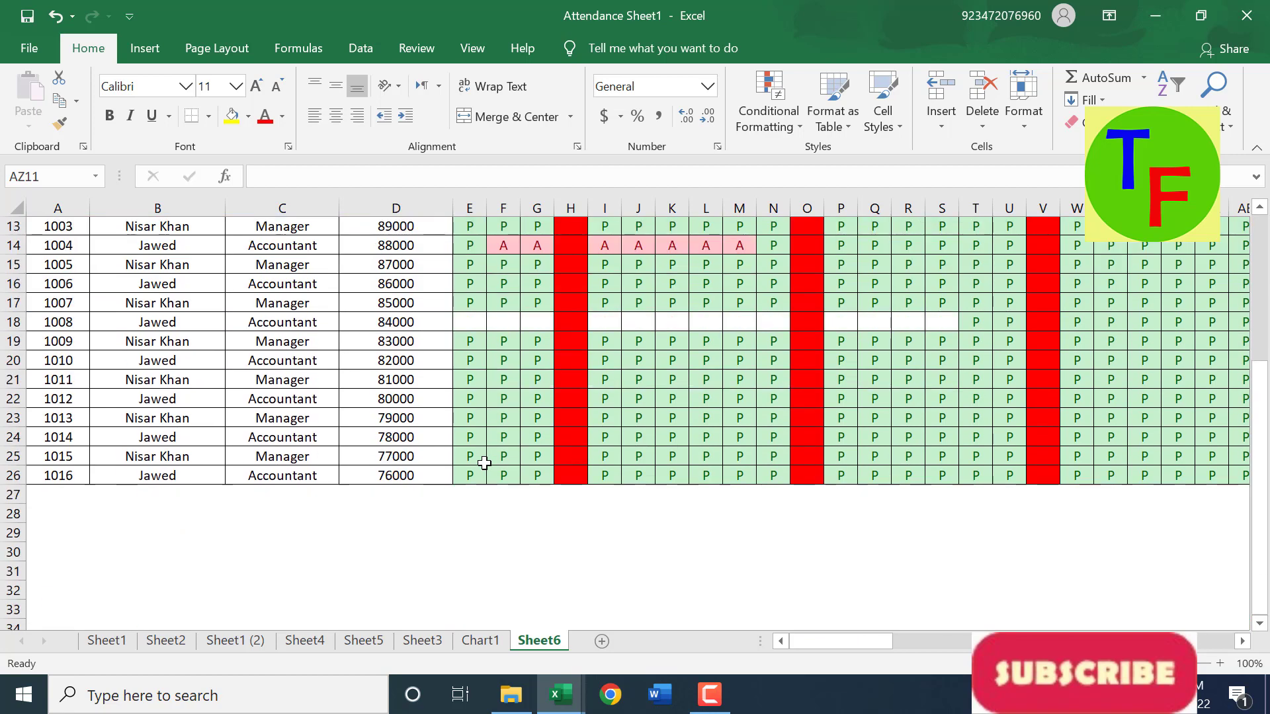
pyautogui.scroll(2, 484, 463)
pyautogui.scroll(1, 485, 465)
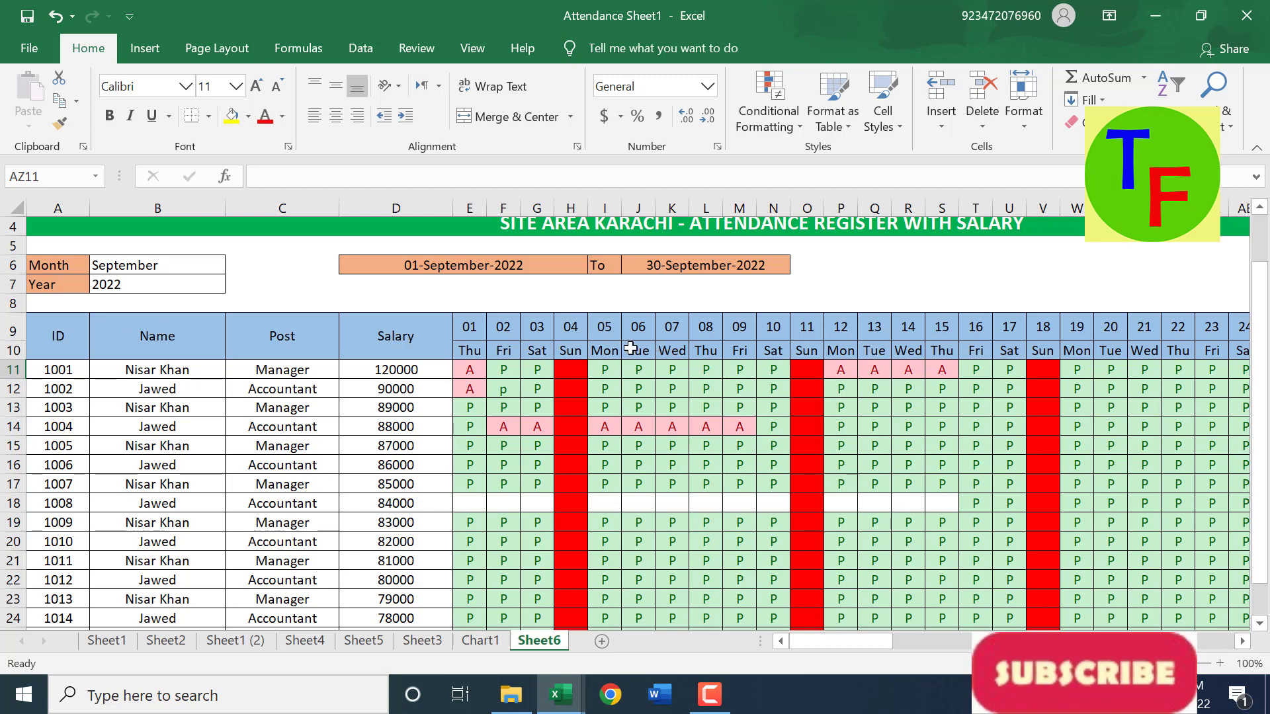
# Set the attendance register's Month to November.
pyautogui.click(216, 264)
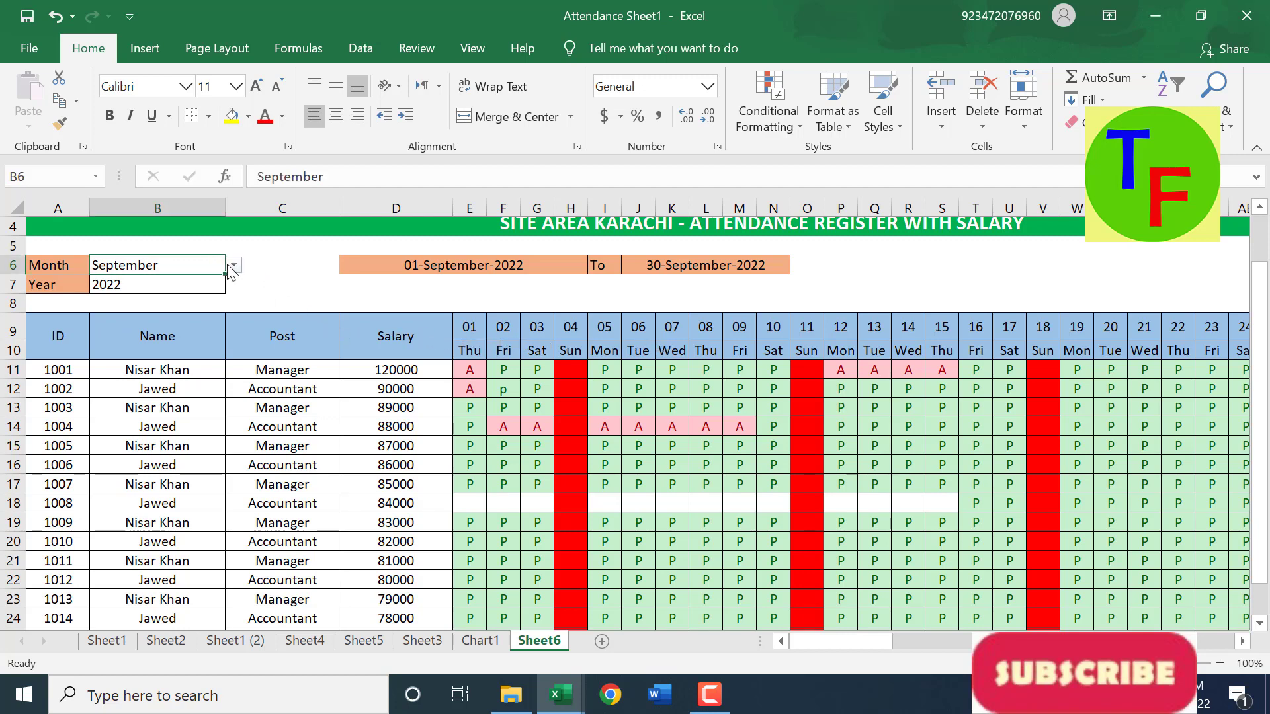
pyautogui.click(233, 265)
pyautogui.click(162, 364)
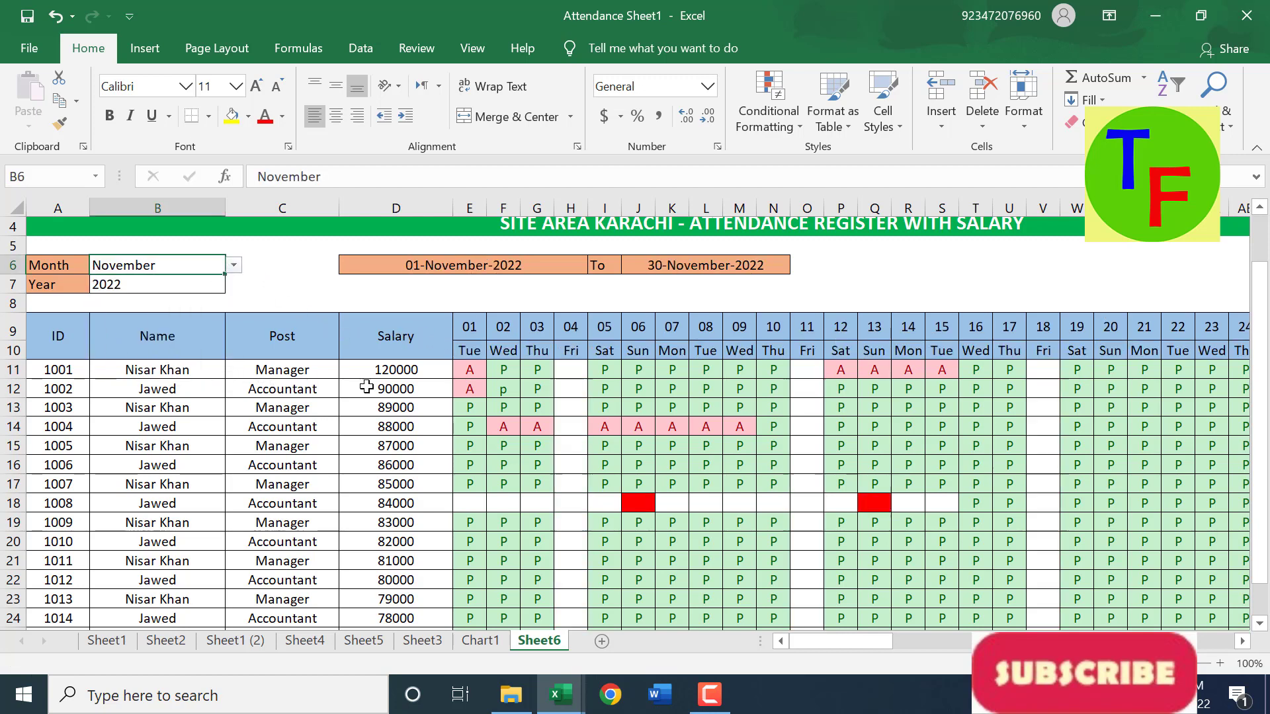
# Inspect the Year and Month cells, the first day's weekday and date formulas, and the period's start and end date cells.
pyautogui.click(213, 285)
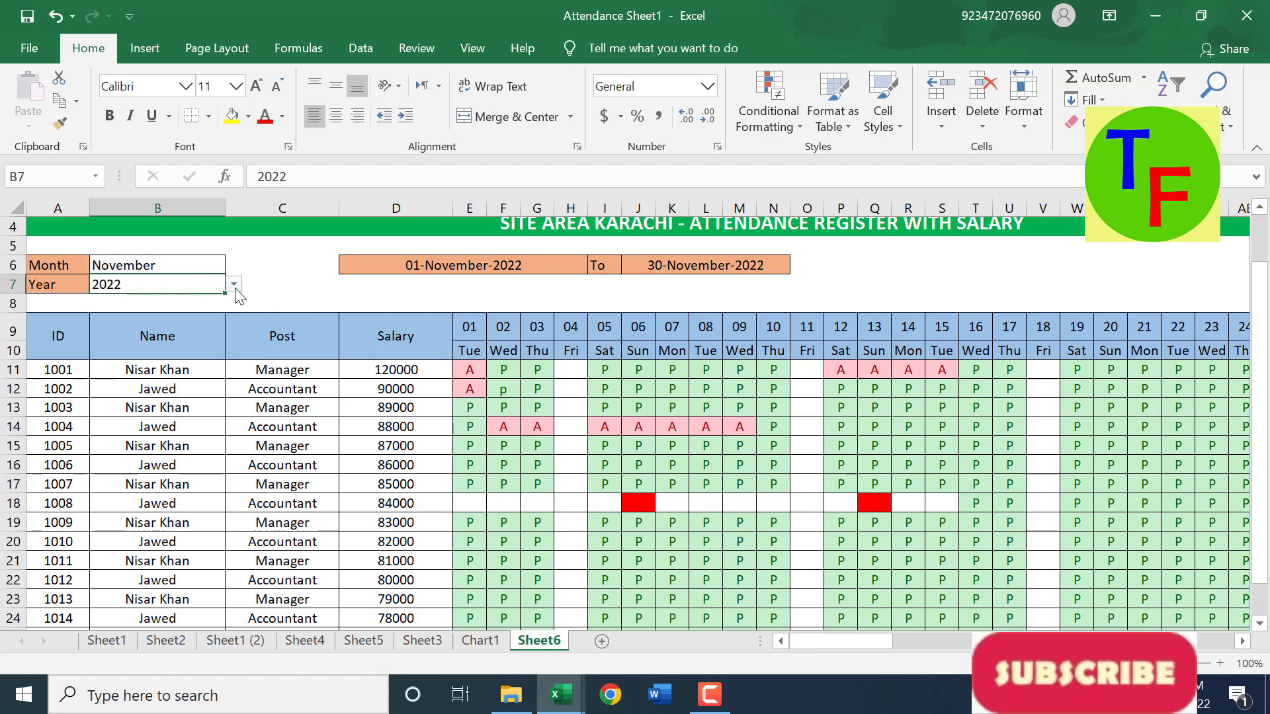
pyautogui.click(193, 262)
pyautogui.click(475, 353)
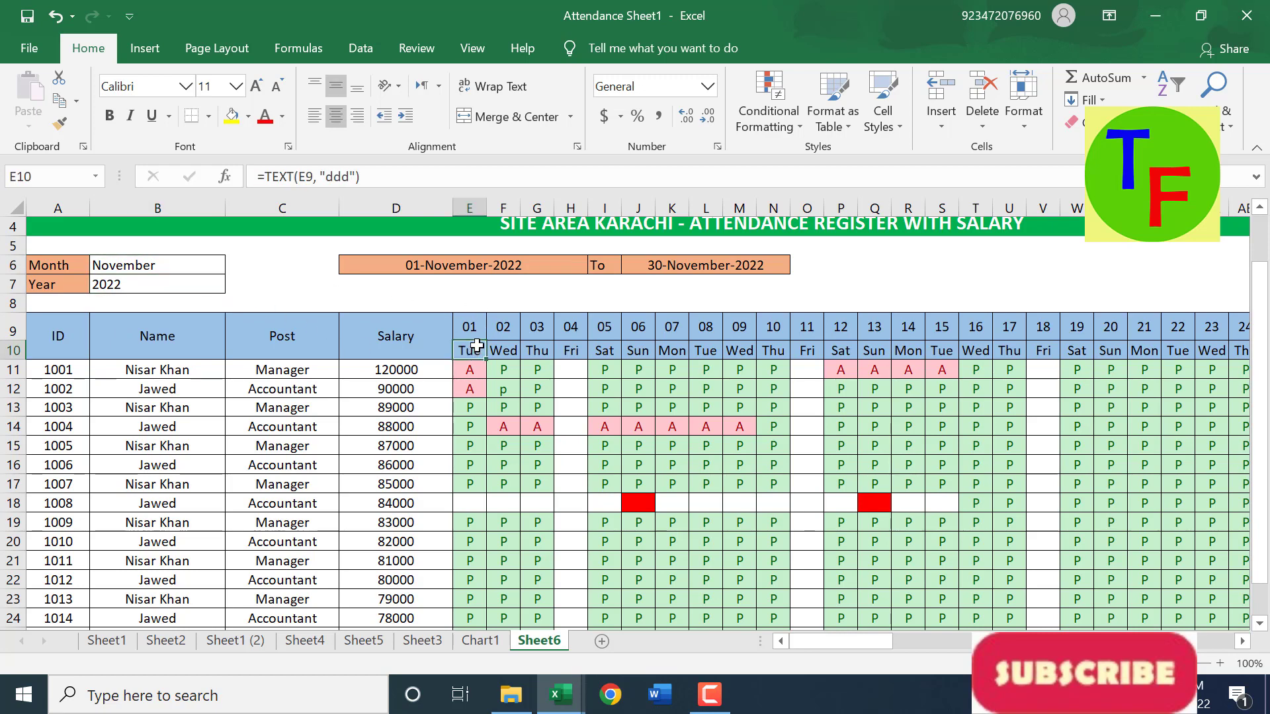
pyautogui.click(470, 327)
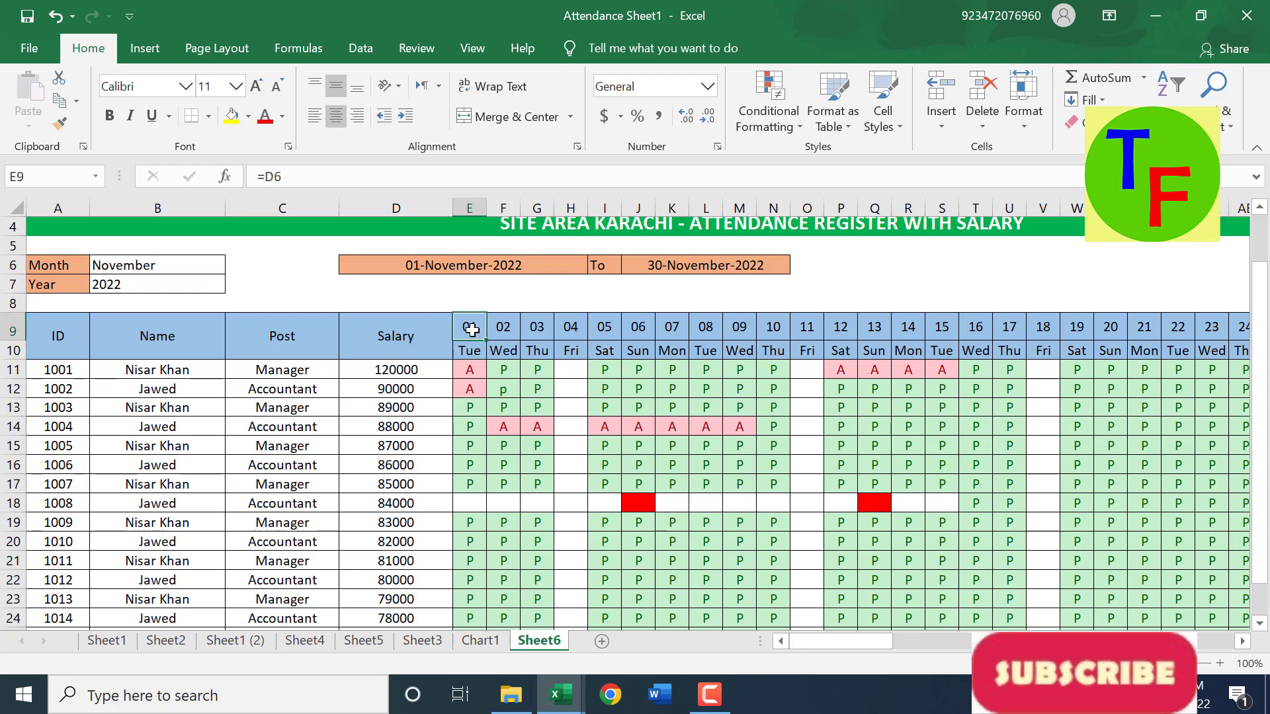
pyautogui.click(486, 266)
pyautogui.click(673, 259)
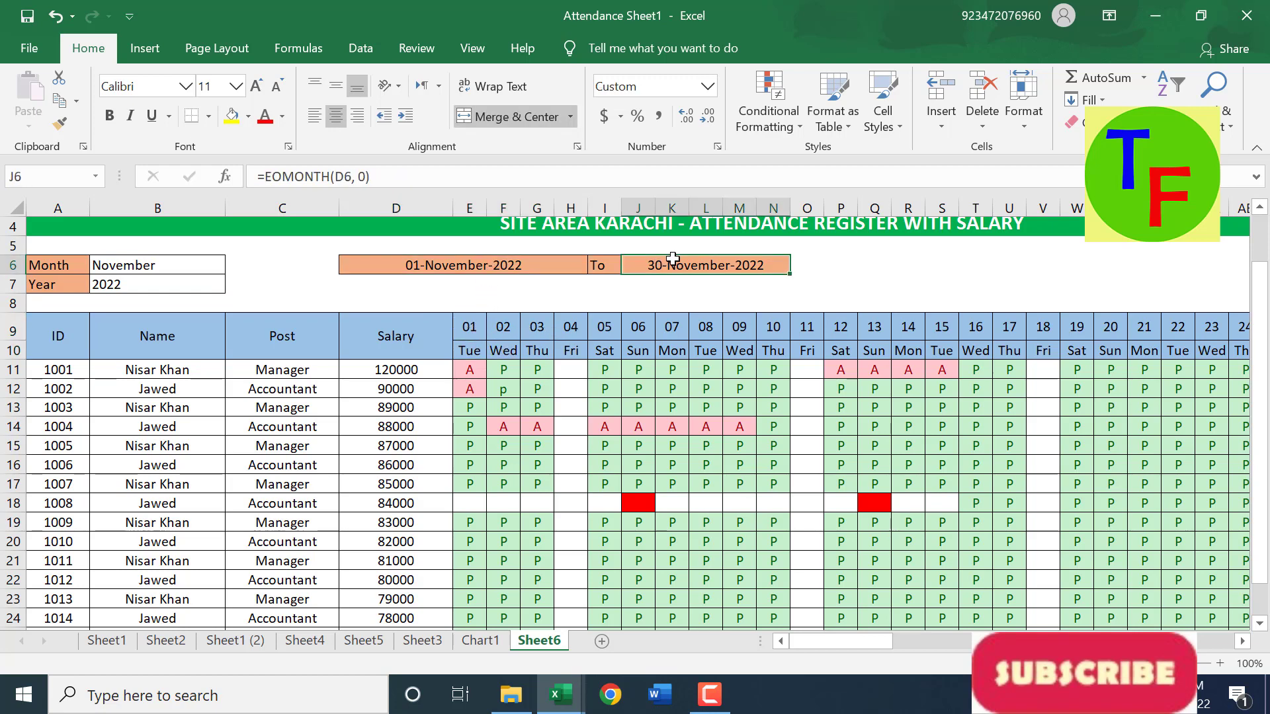
# Set the attendance register's Month to September and inspect the Sunday columns for the 4th and the 11th.
pyautogui.click(189, 264)
pyautogui.click(233, 267)
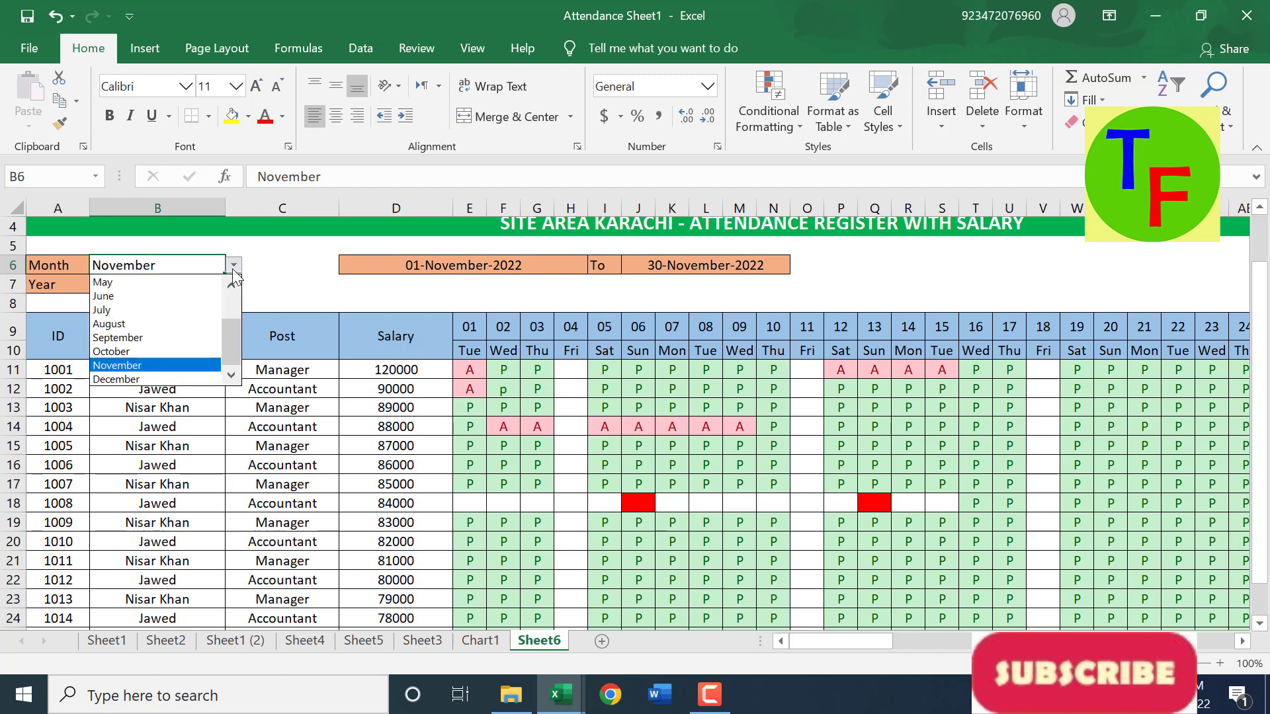
pyautogui.click(145, 338)
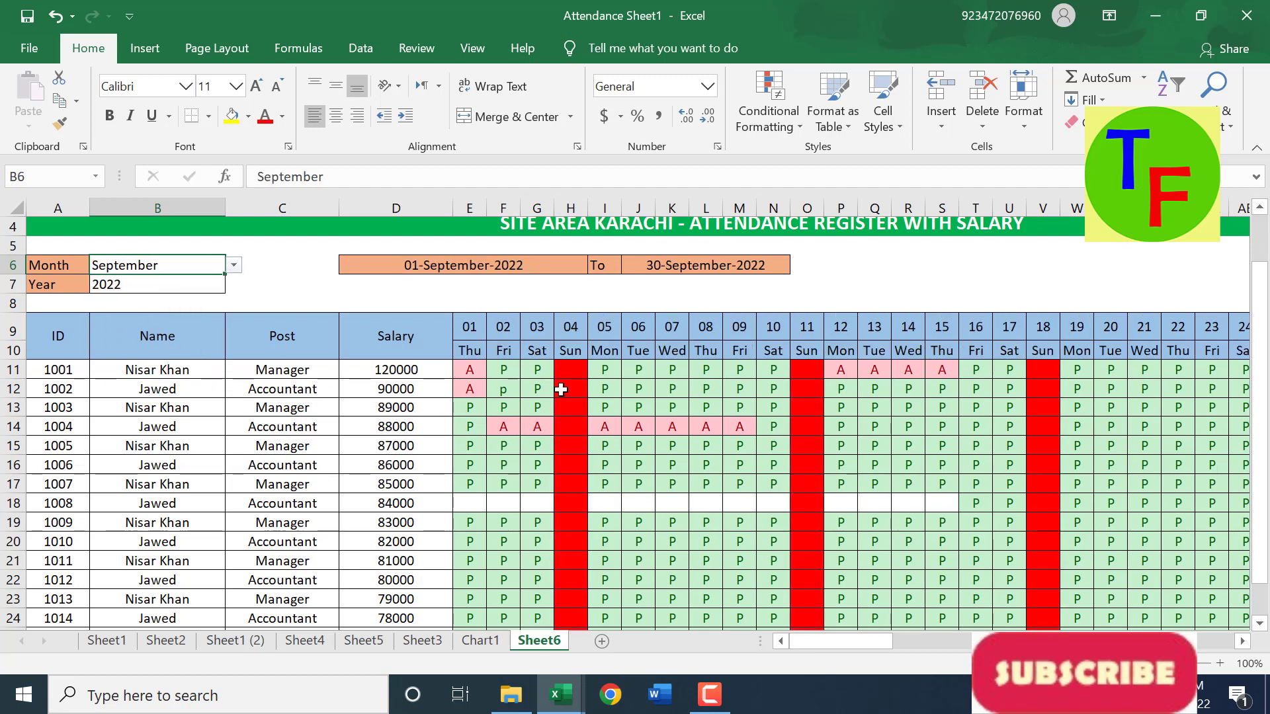
pyautogui.click(570, 352)
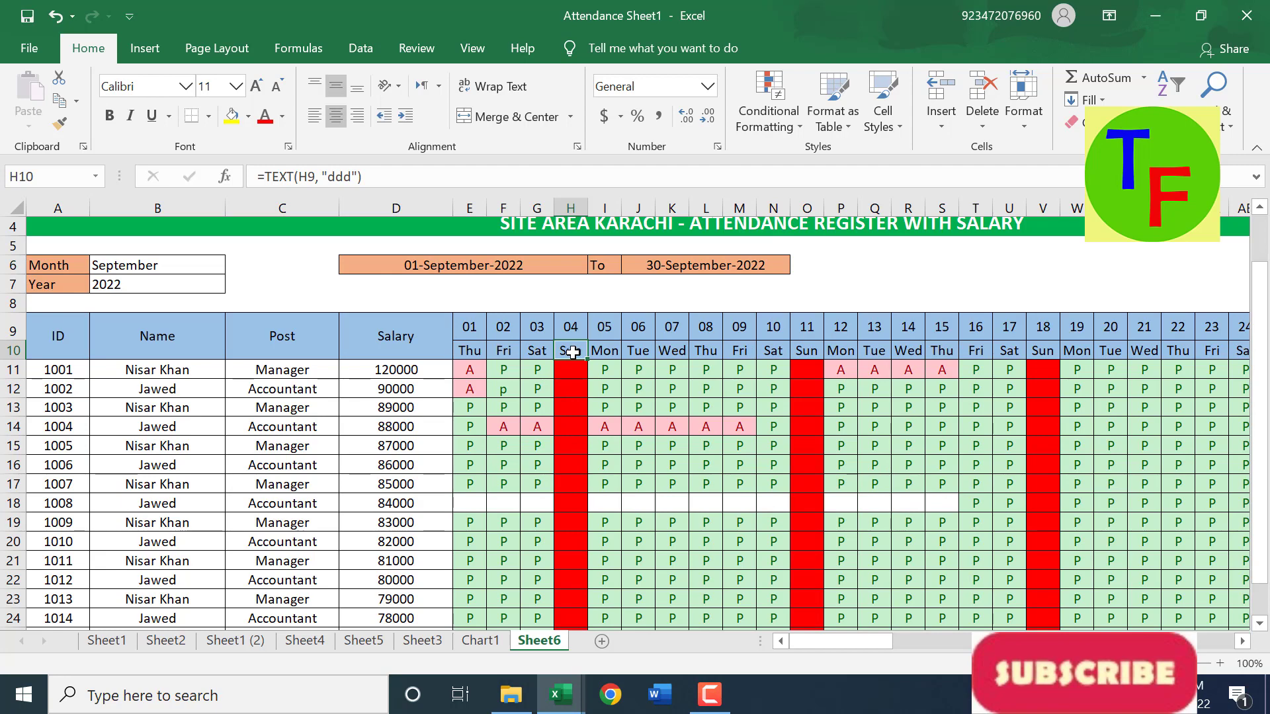
pyautogui.click(805, 363)
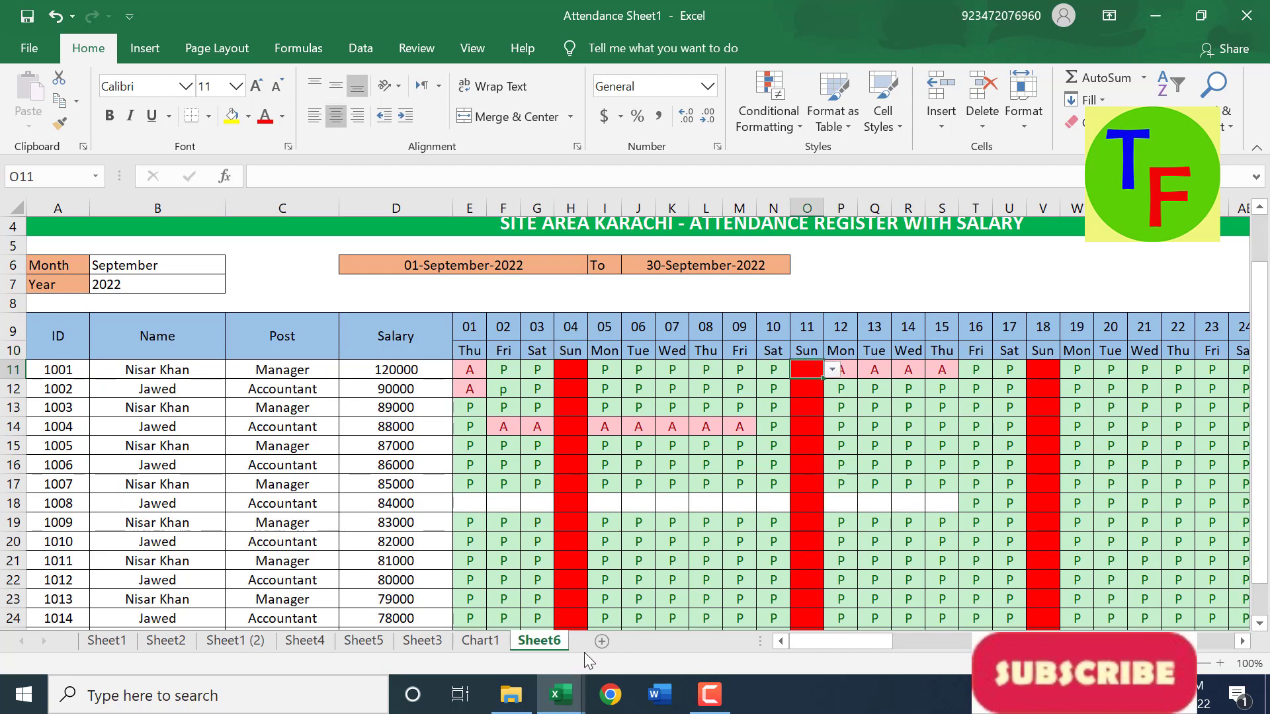
# Examine the Workdays, Halfday Deduction, Absent Deduction and Full Attendance formulas in the salary table.
pyautogui.moveTo(801, 641); pyautogui.dragTo(1007, 622)
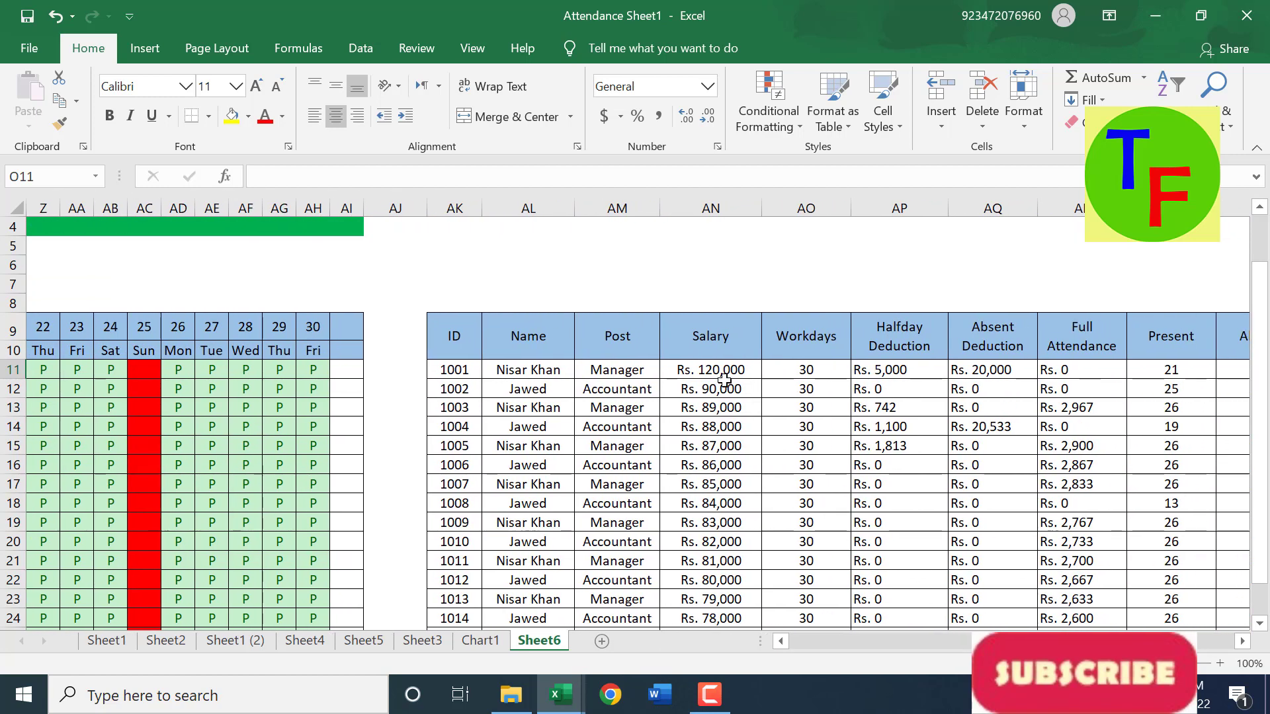
pyautogui.click(805, 365)
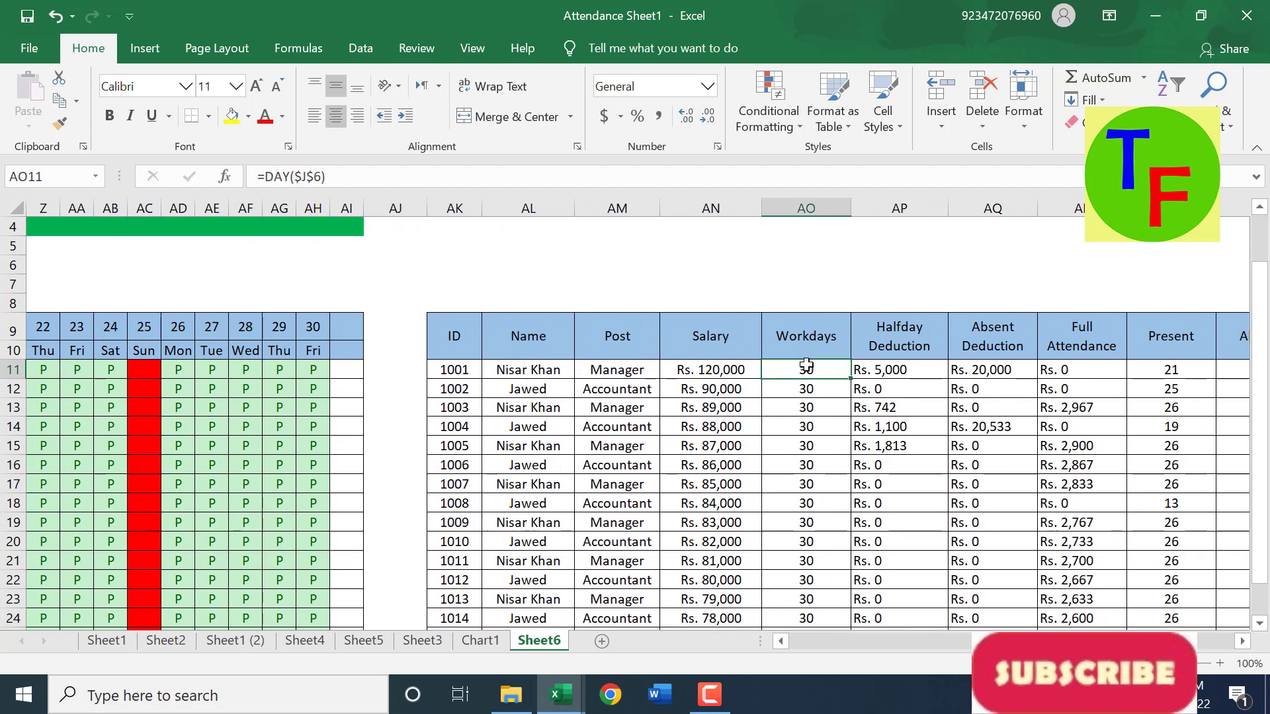
pyautogui.moveTo(1018, 640); pyautogui.dragTo(1046, 638)
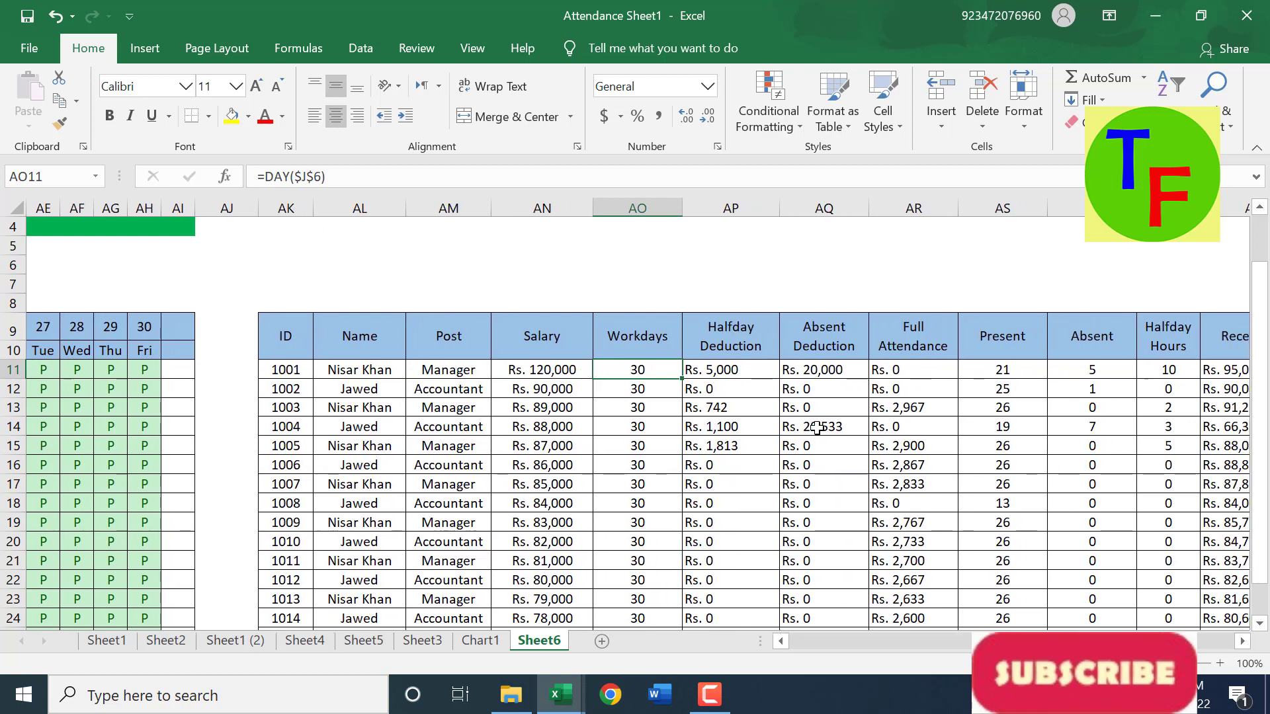
pyautogui.click(751, 374)
pyautogui.click(837, 370)
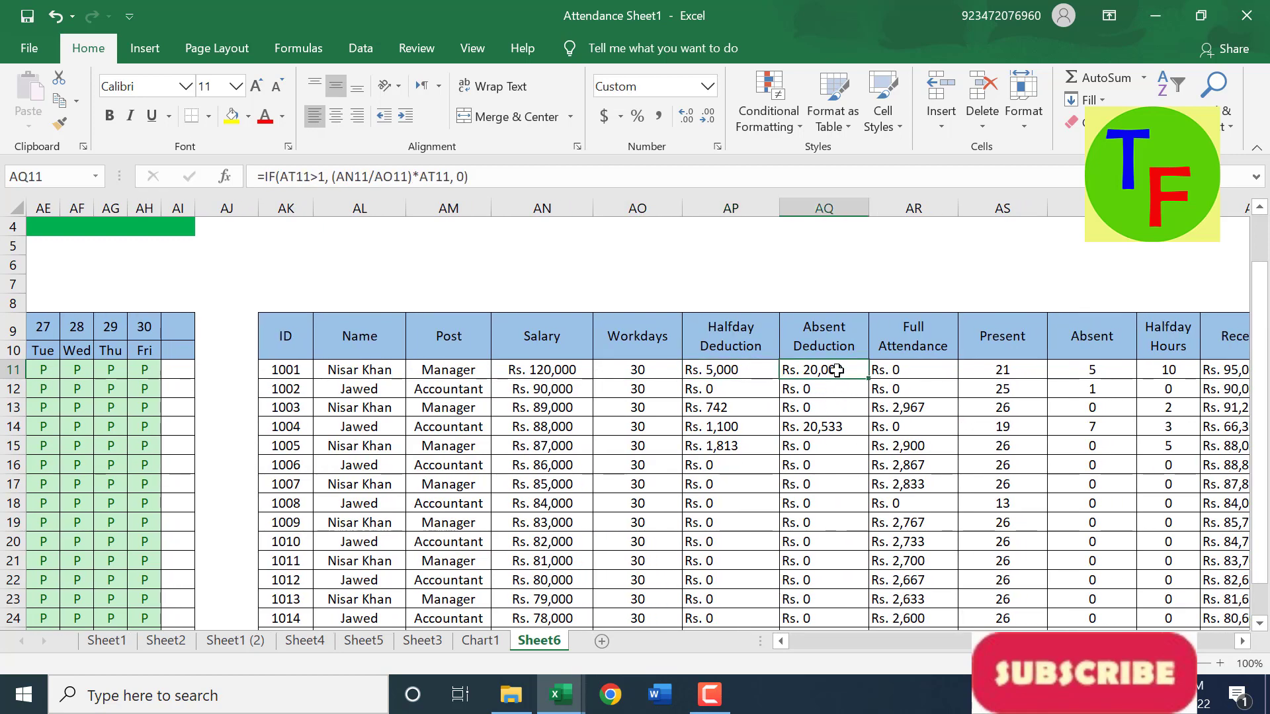
pyautogui.click(908, 375)
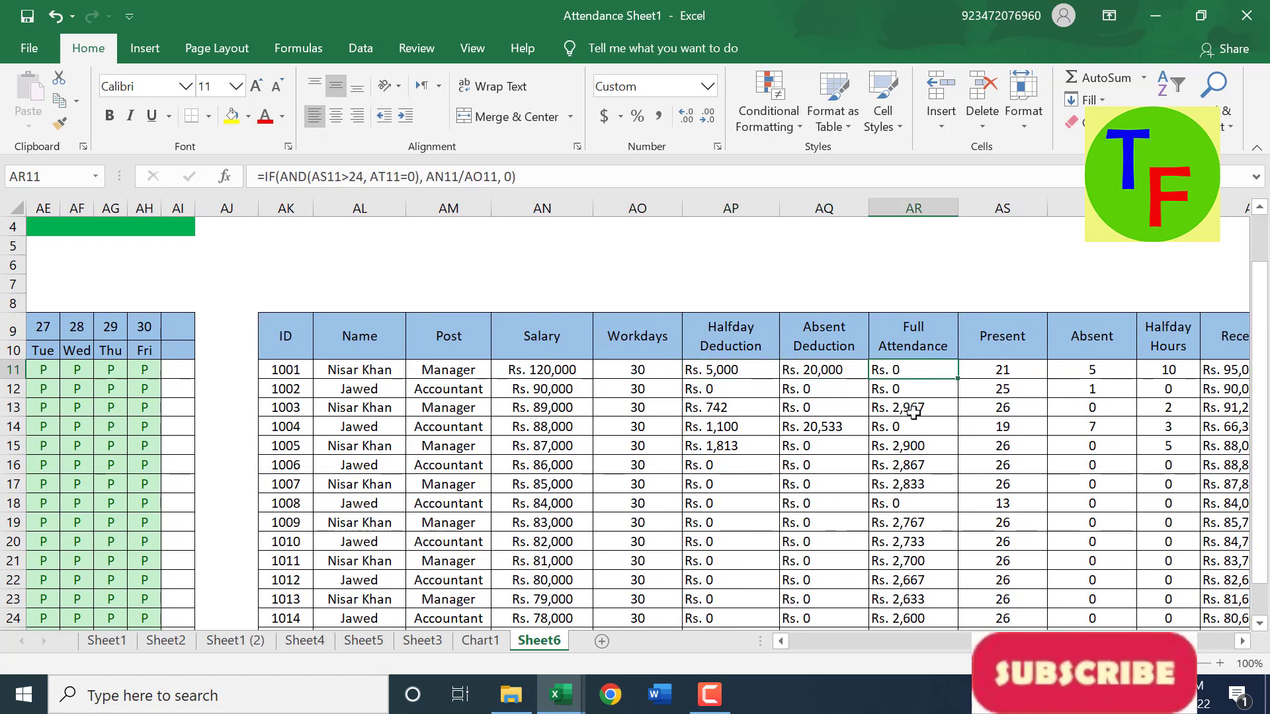
pyautogui.click(914, 414)
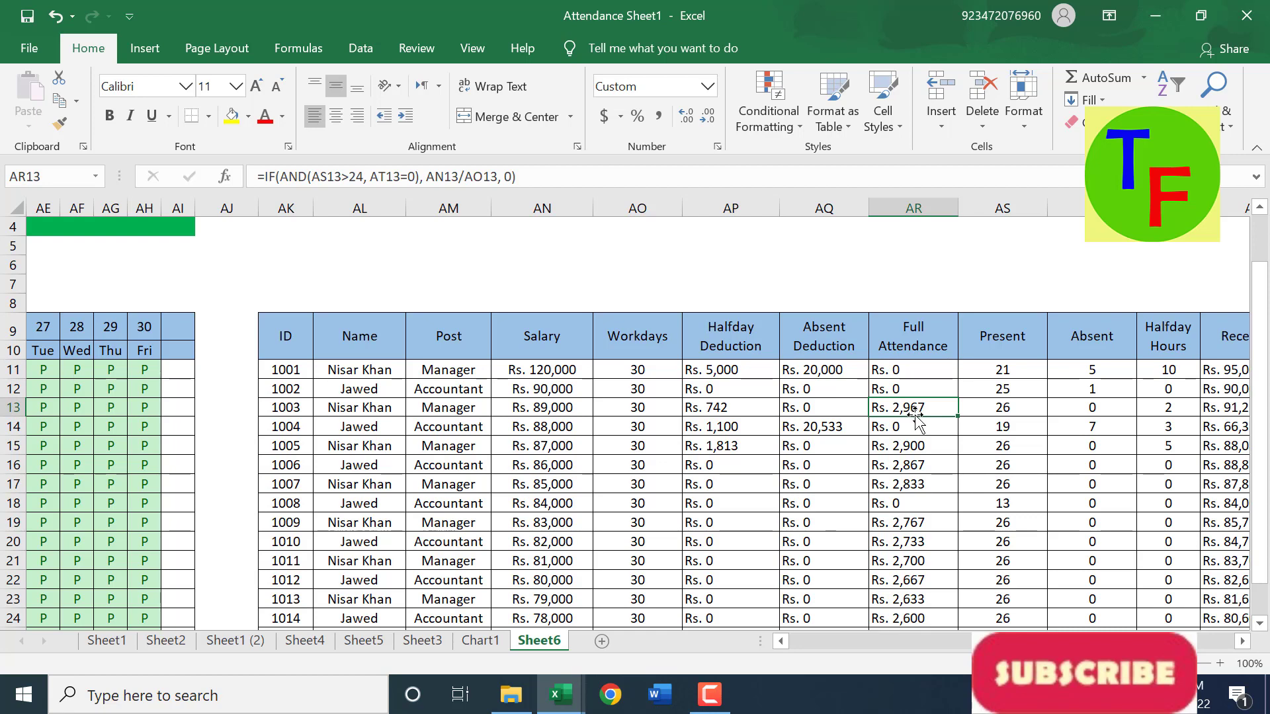
# Examine the Present, Absent, Halfday Hours, Receivable and Remarks cells in row 13 and the rest of the salary table.
pyautogui.click(976, 414)
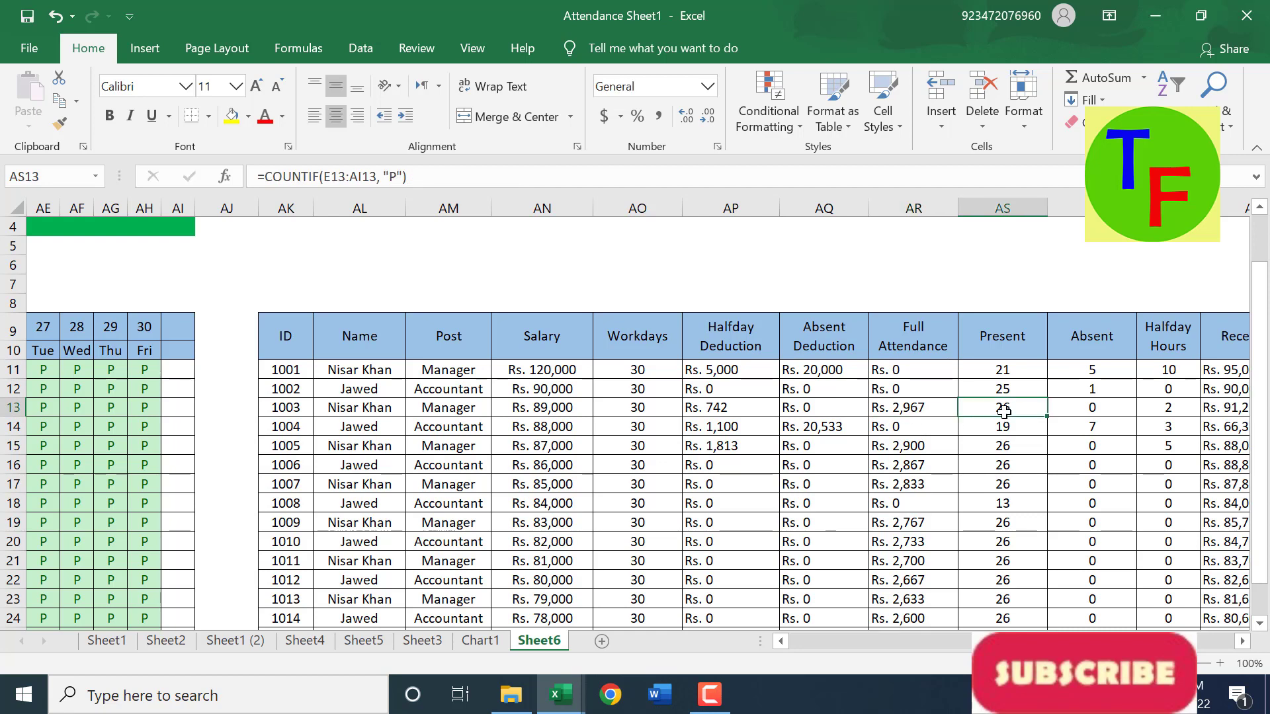
pyautogui.click(1088, 413)
pyautogui.click(1188, 412)
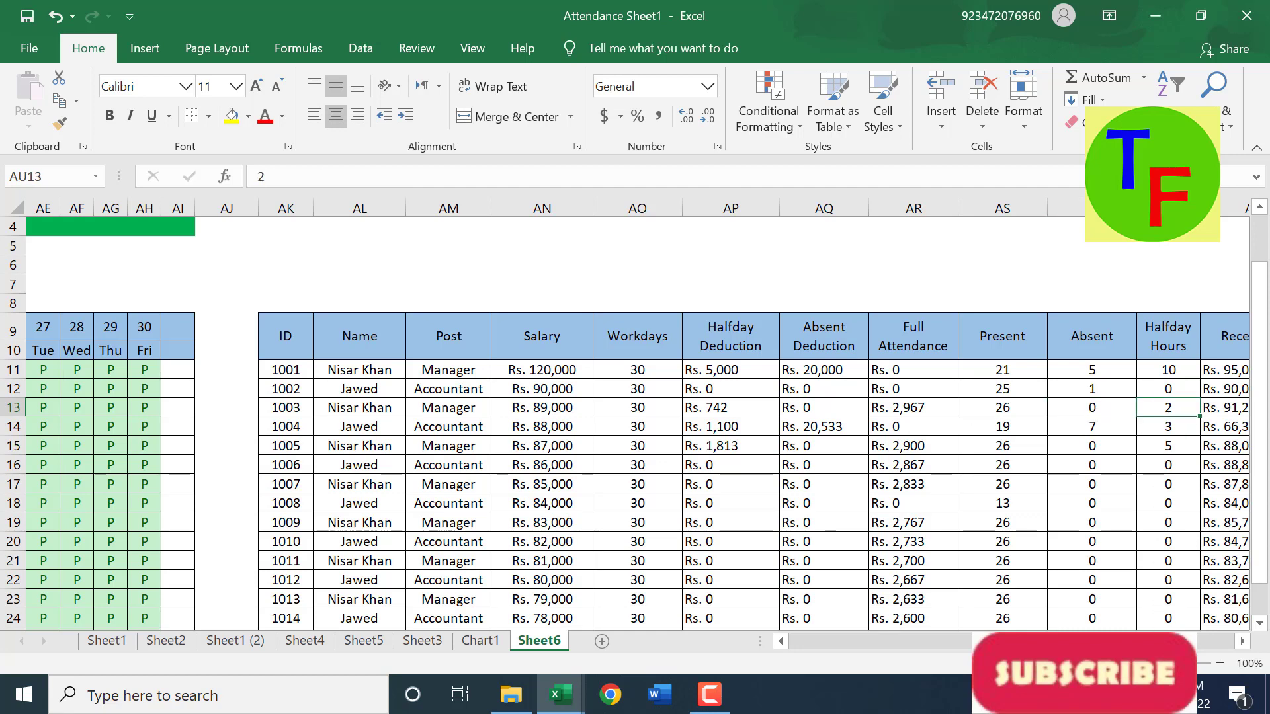
pyautogui.hscroll(3, 1066, 403)
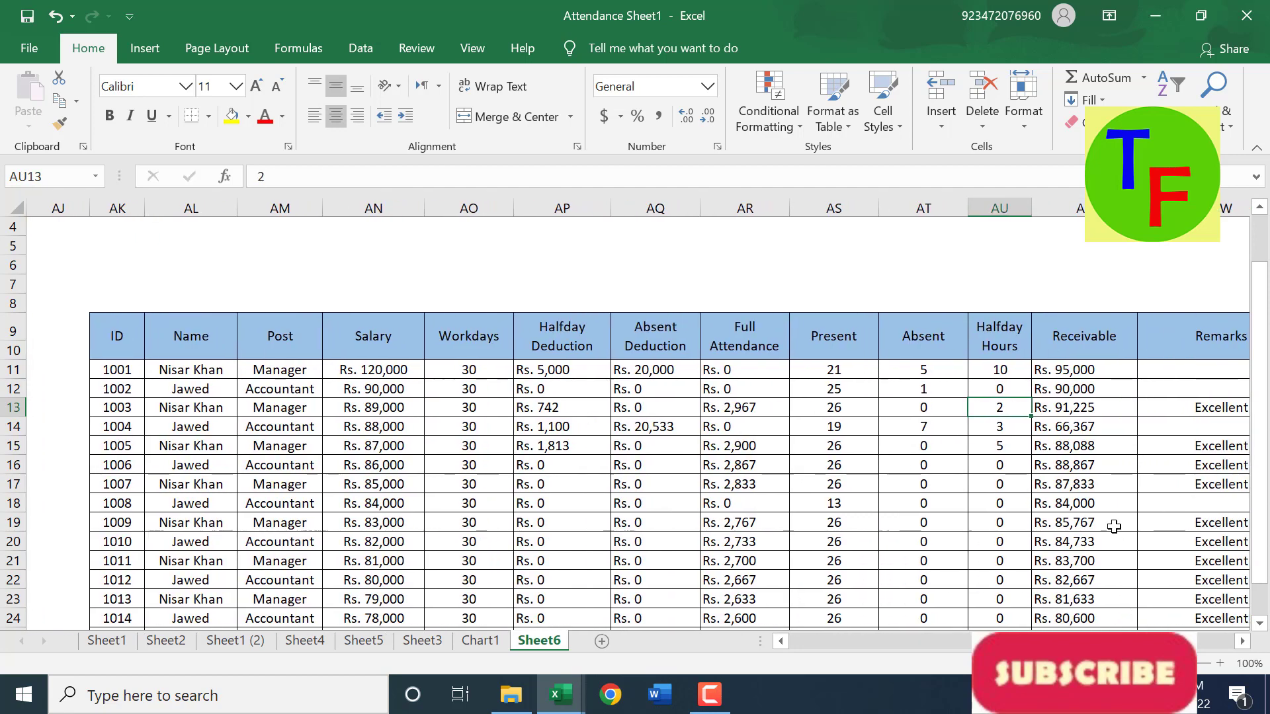
pyautogui.click(1066, 404)
pyautogui.hscroll(3, 1066, 403)
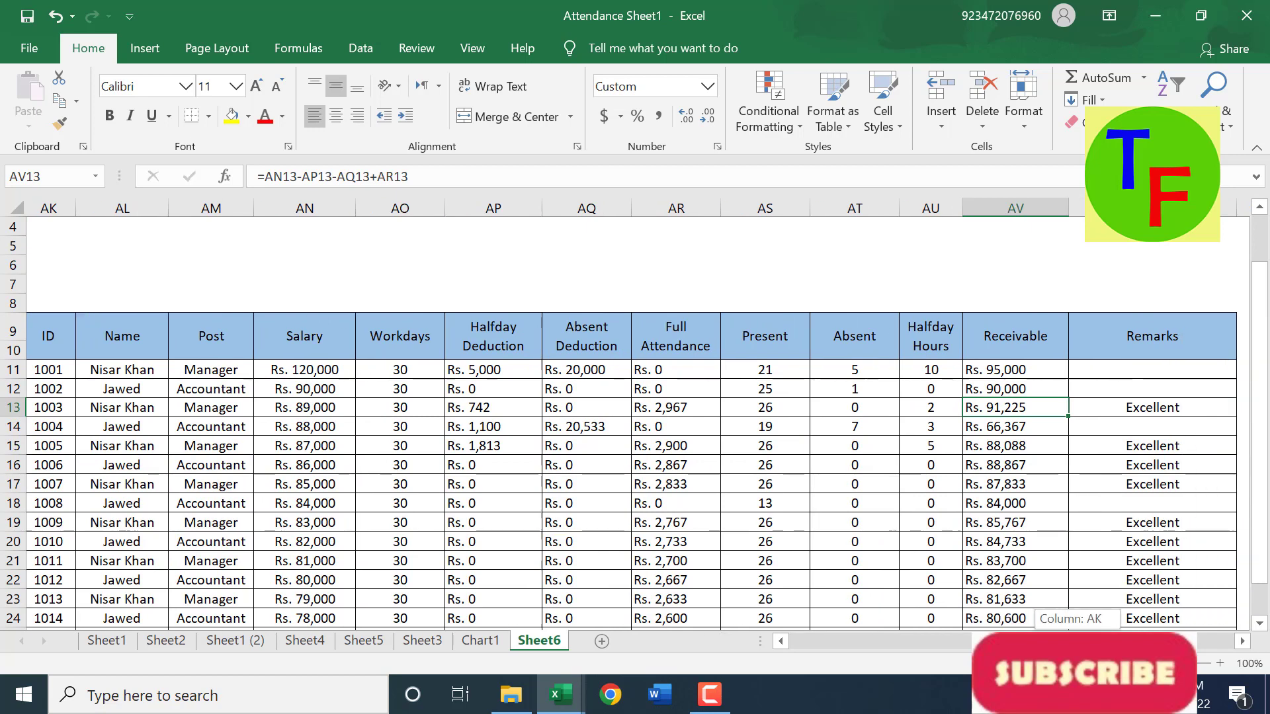
pyautogui.click(790, 412)
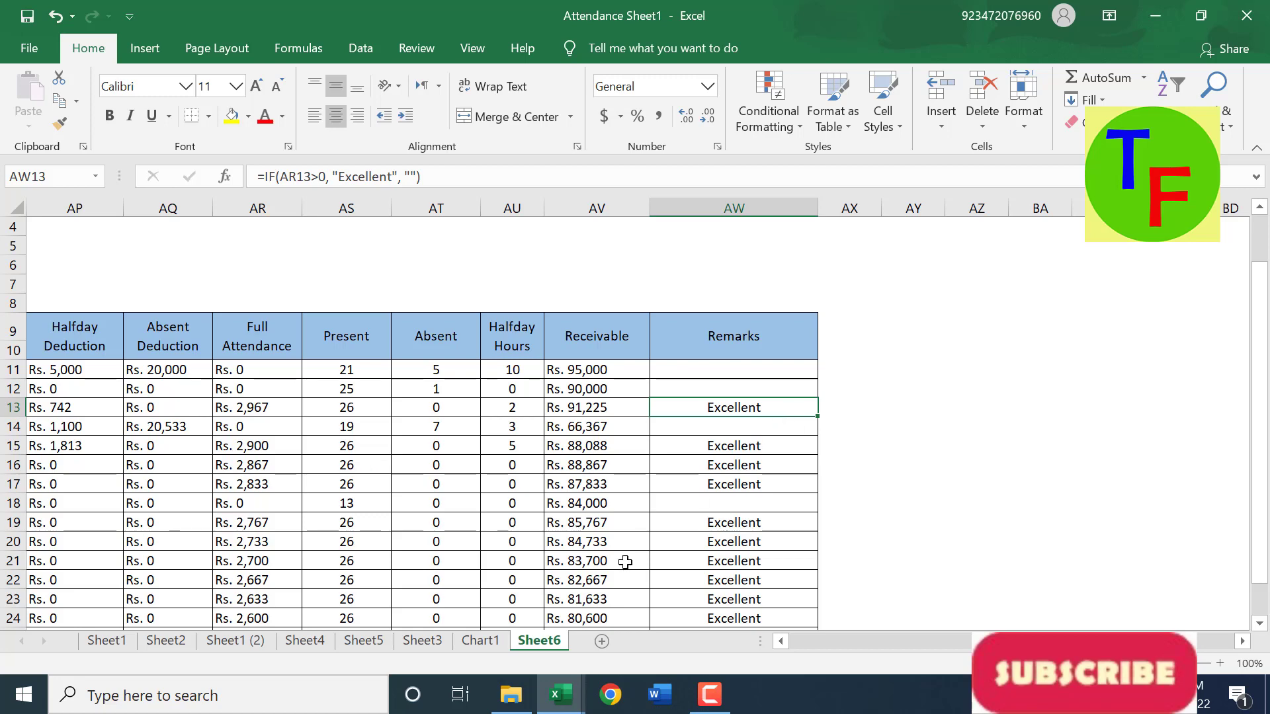
pyautogui.scroll(-3, 545, 602)
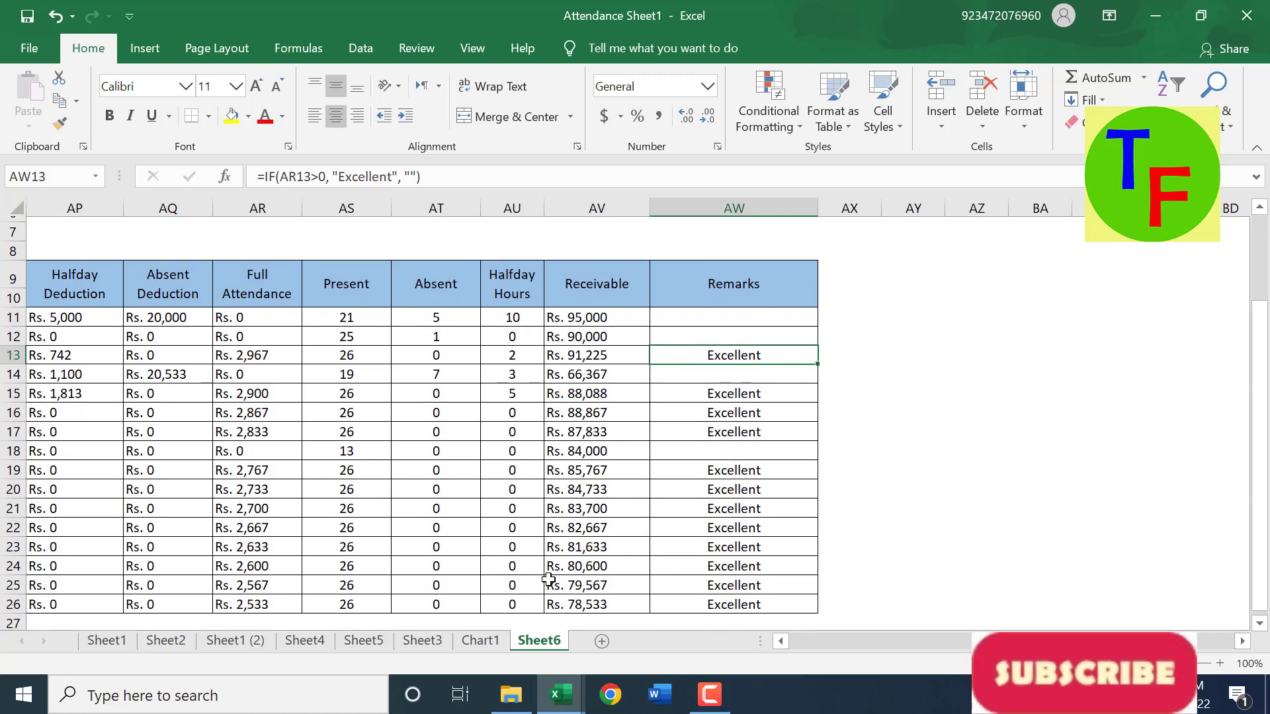
pyautogui.scroll(3, 553, 576)
# Set the ID on the FearDeal Company salary slip to that of the third employee in the salary table.
pyautogui.moveTo(1150, 641); pyautogui.dragTo(1210, 622)
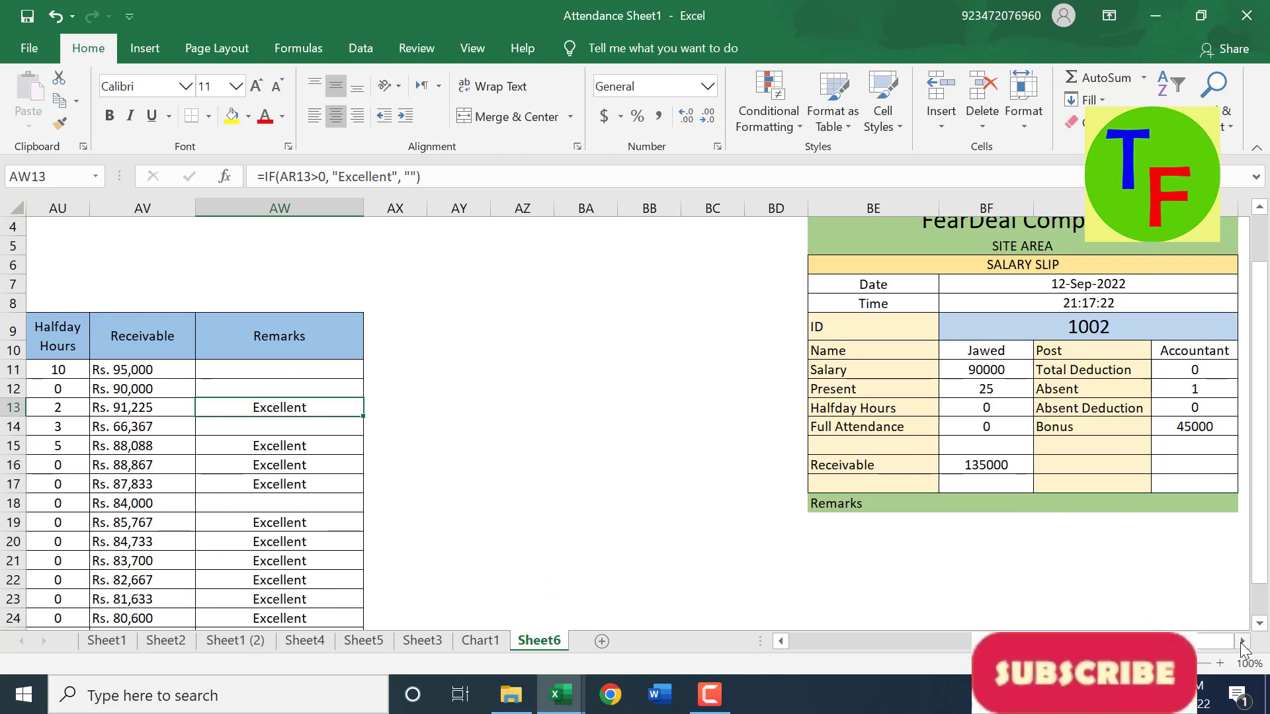
pyautogui.click(1244, 641)
pyautogui.click(1258, 623)
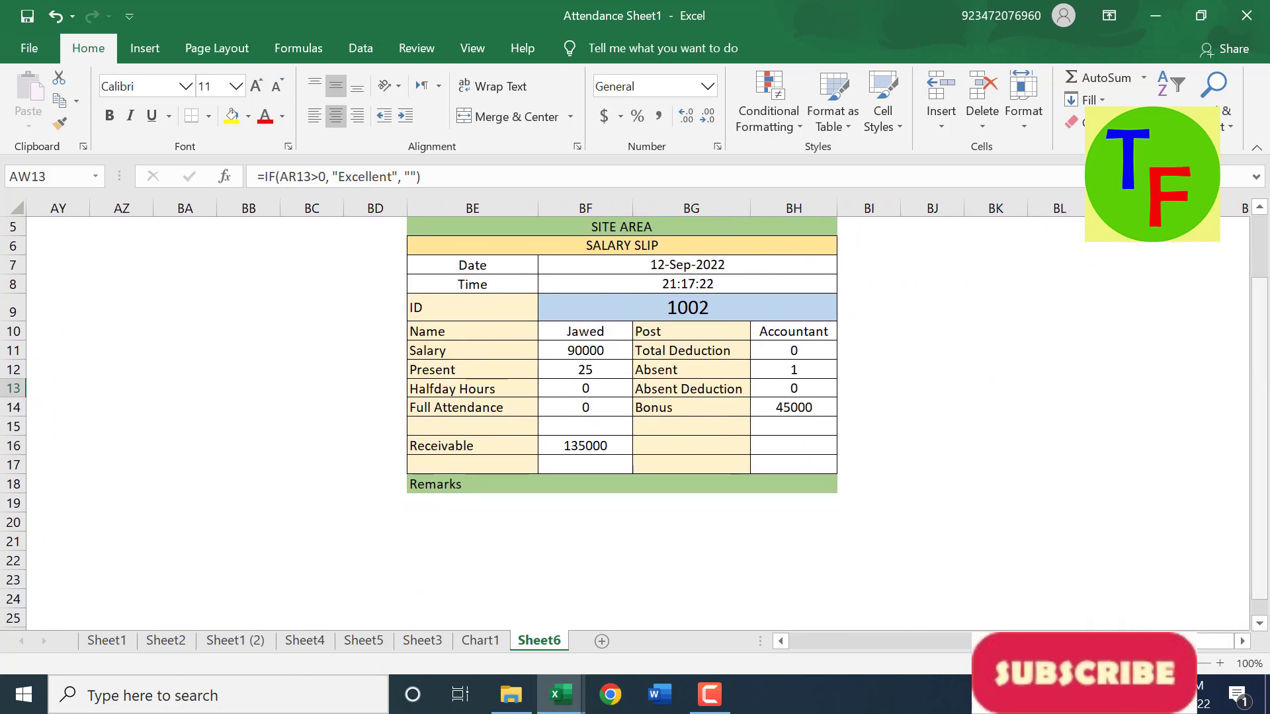
pyautogui.click(1260, 210)
pyautogui.click(1260, 210)
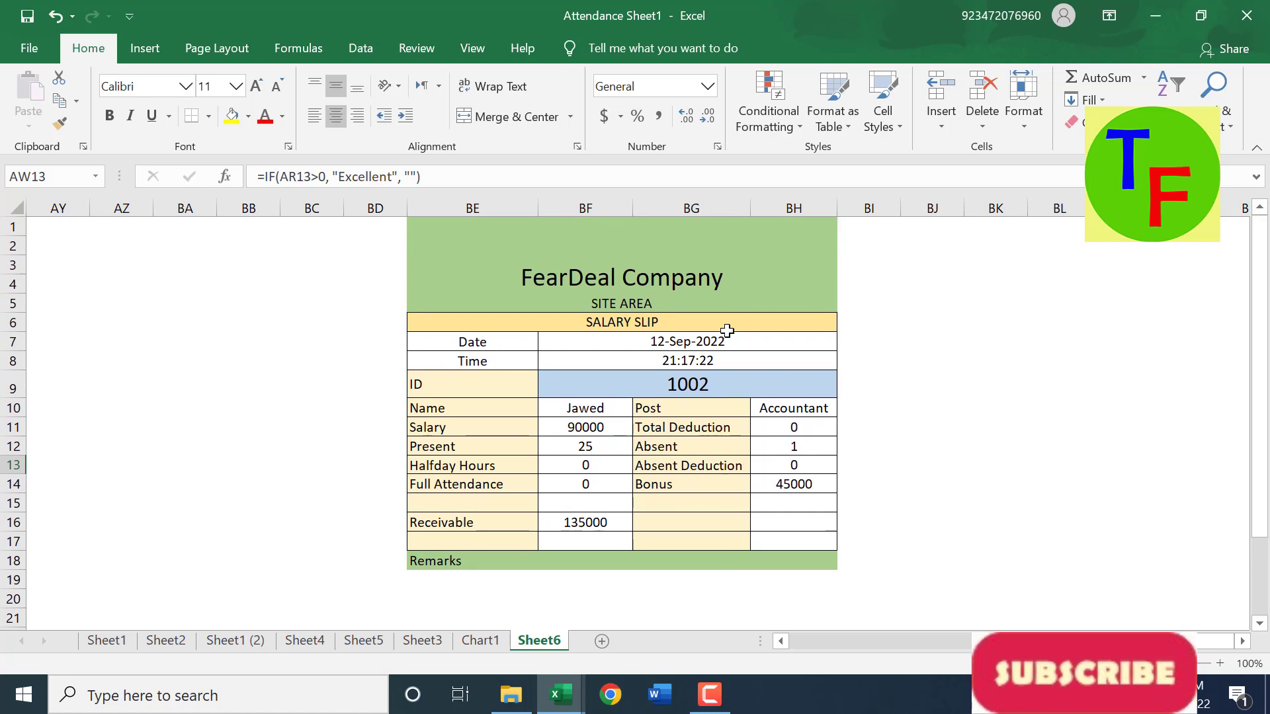
pyautogui.click(672, 388)
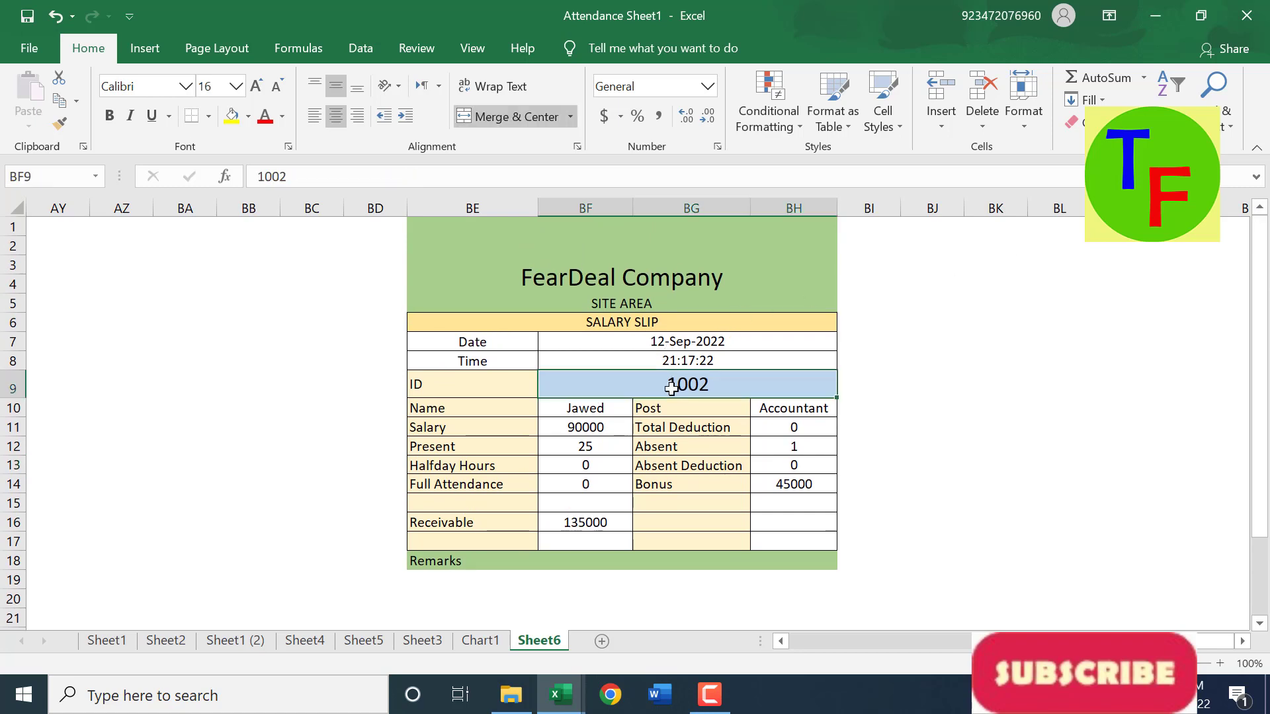
pyautogui.write('1003')
pyautogui.press('Return')
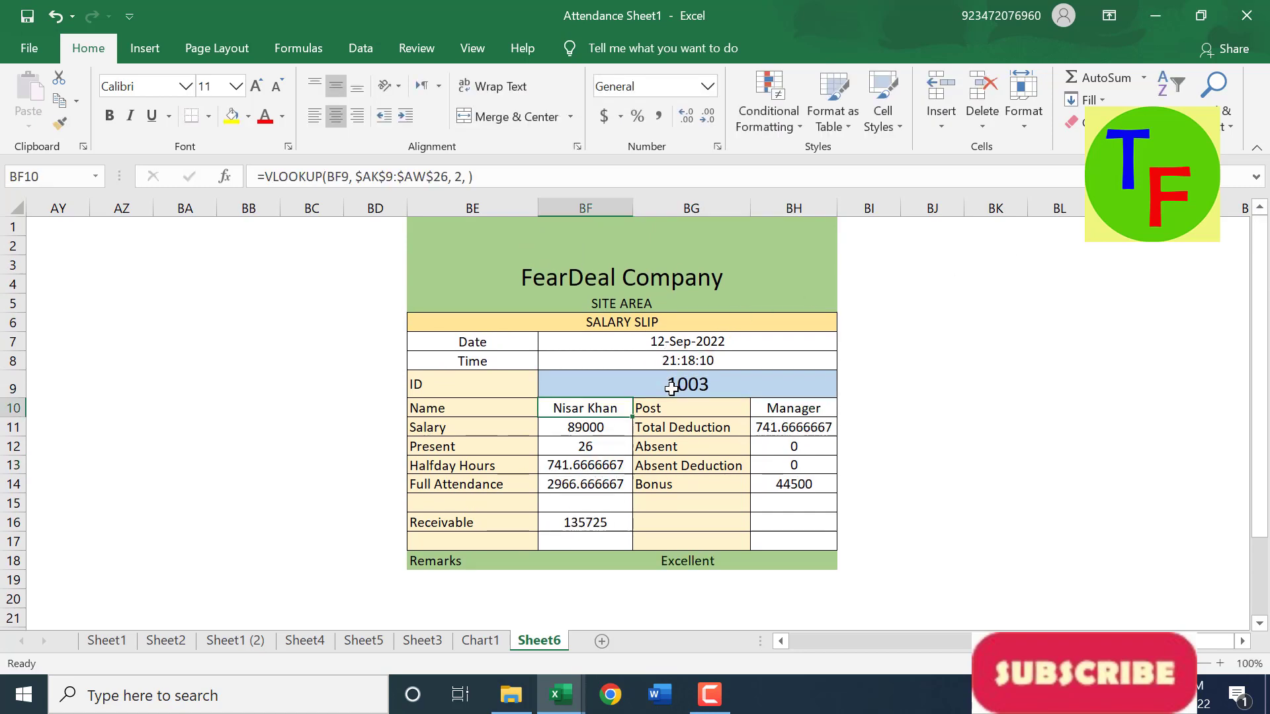
# Review the whole salary slip from its heading to the Remarks row, and return to the Promotion and Bonus Sheet workbook.
pyautogui.moveTo(585, 408)
pyautogui.mouseDown()
pyautogui.moveTo(649, 435)
pyautogui.moveTo(746, 543)
pyautogui.mouseUp()
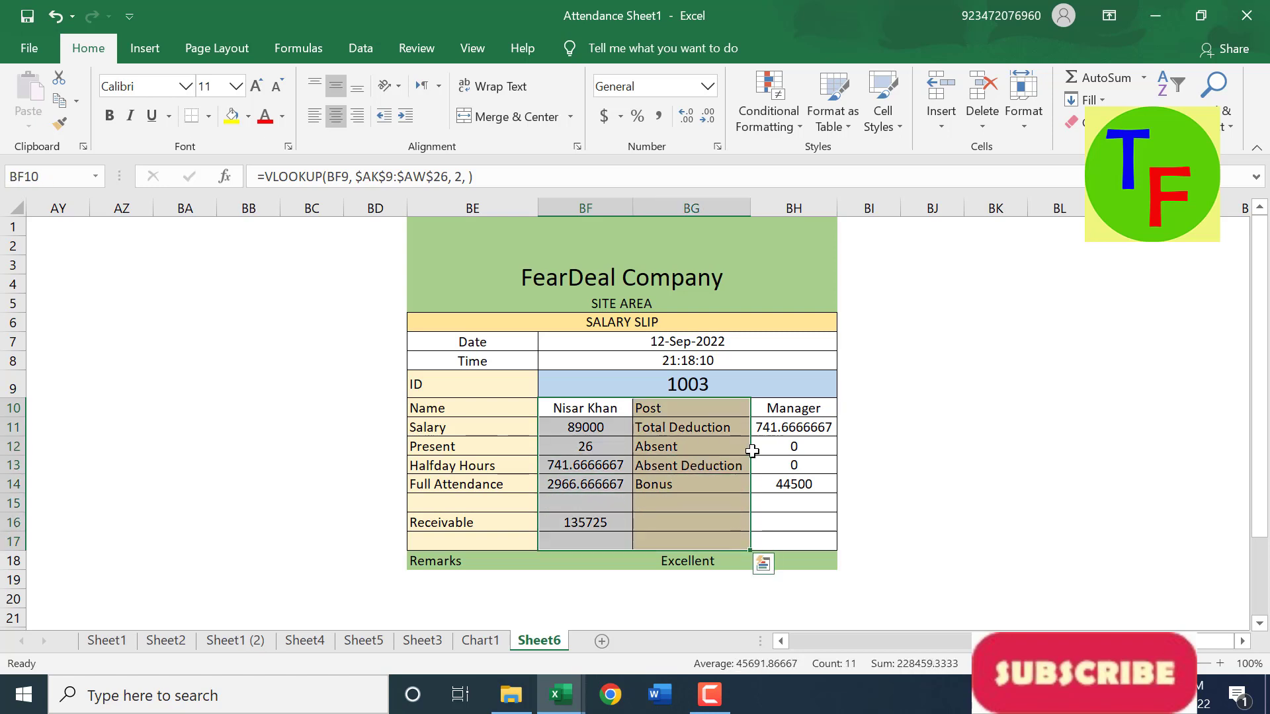
pyautogui.moveTo(556, 258); pyautogui.dragTo(742, 556)
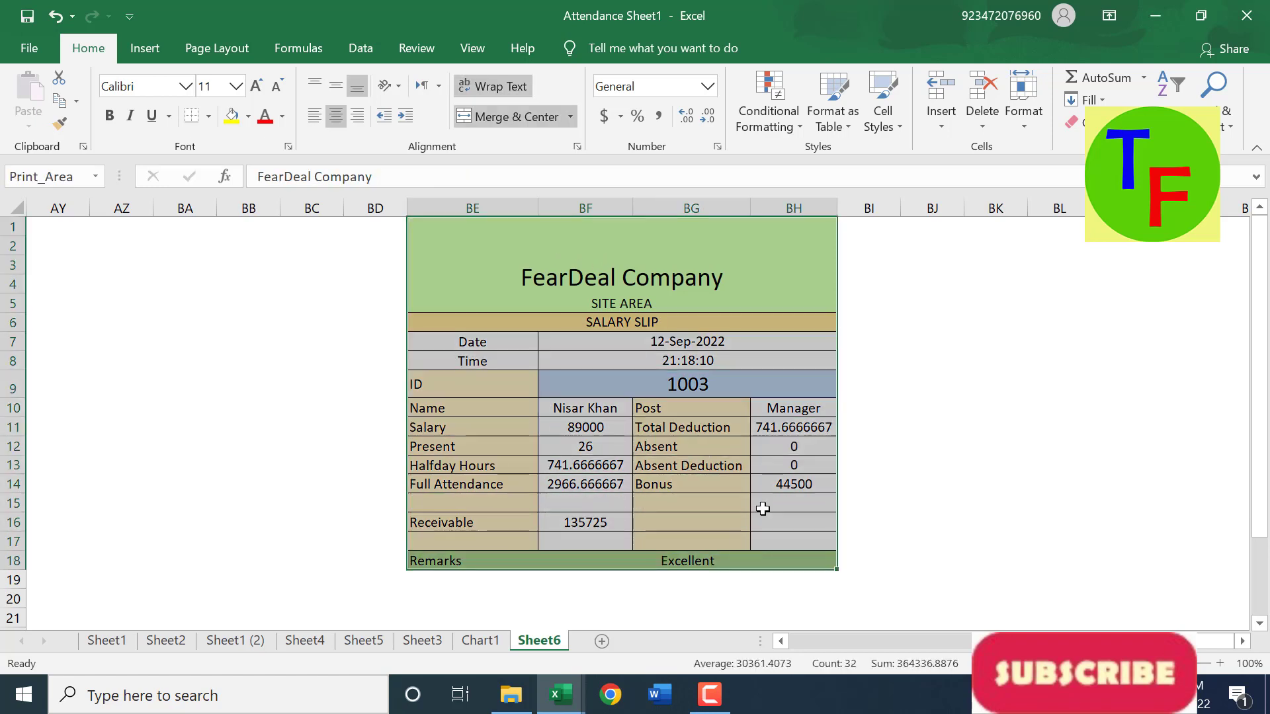
pyautogui.click(980, 506)
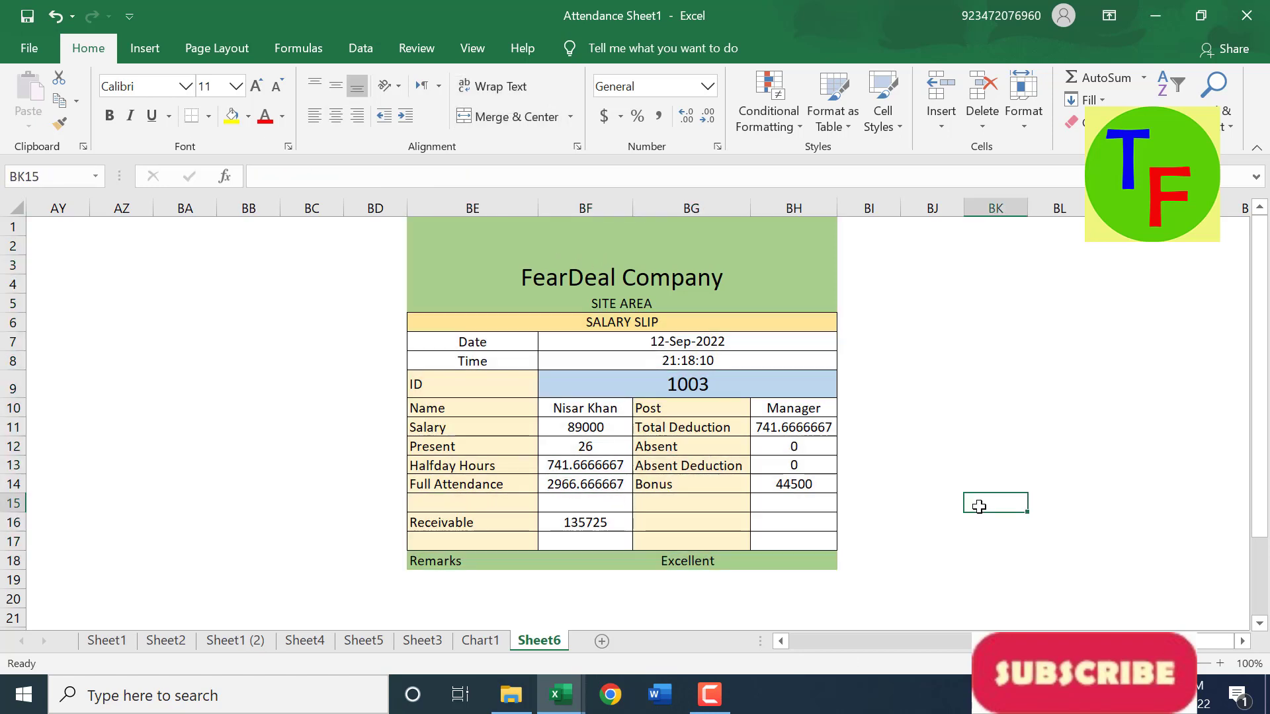
pyautogui.hotkey('alt', 'Tab')
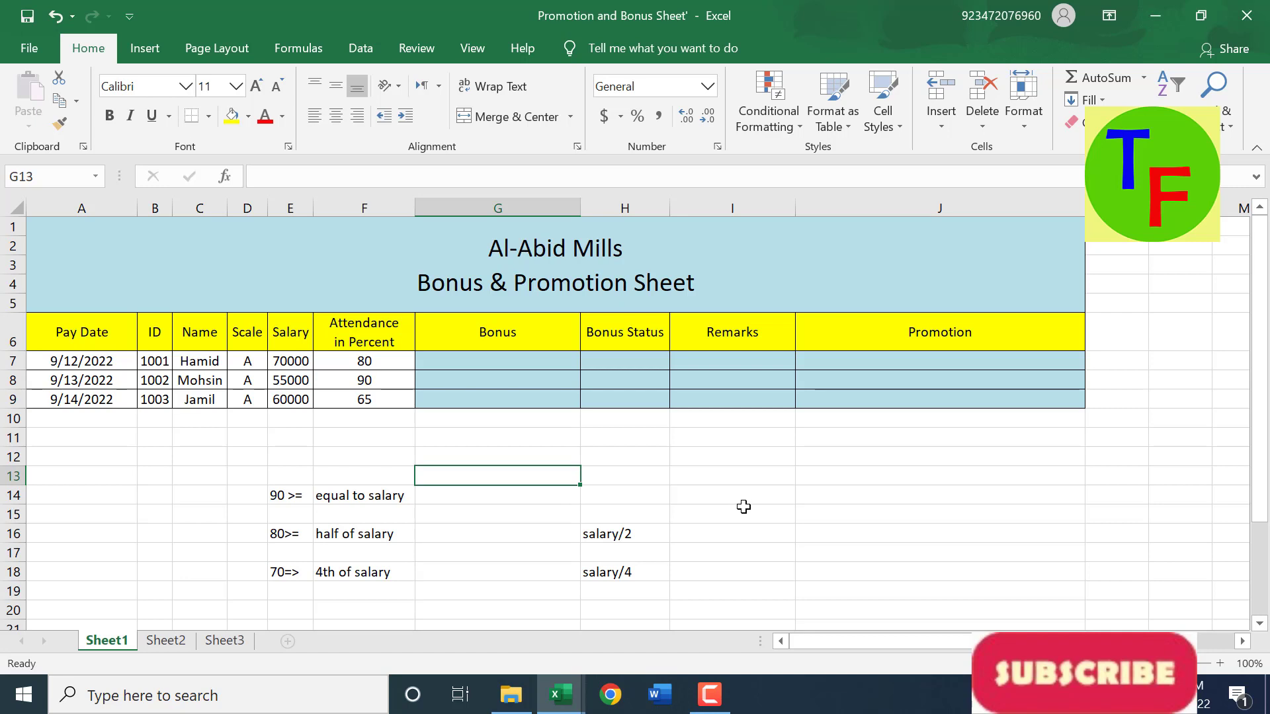
# Examine the Pay Date, Scale, Salary, Attendance in Percent and Bonus cells in row 7, along with the attendance values in F7:F9.
pyautogui.click(493, 366)
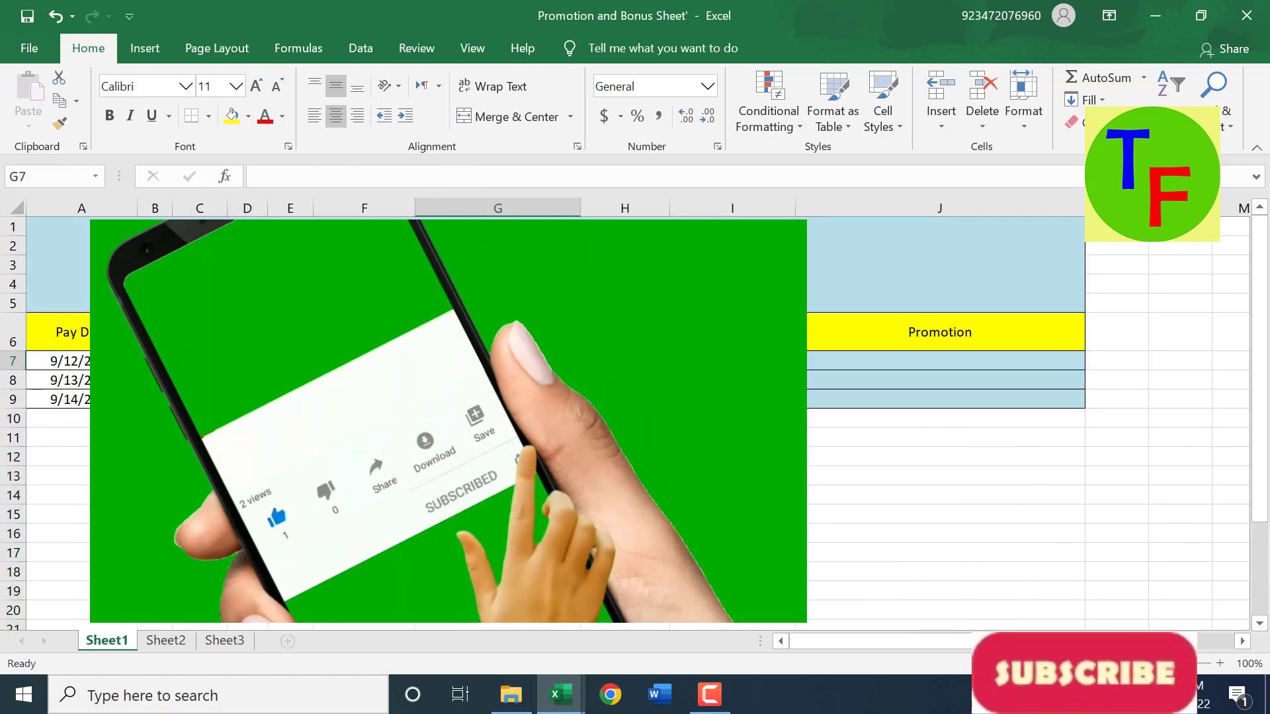
pyautogui.click(106, 361)
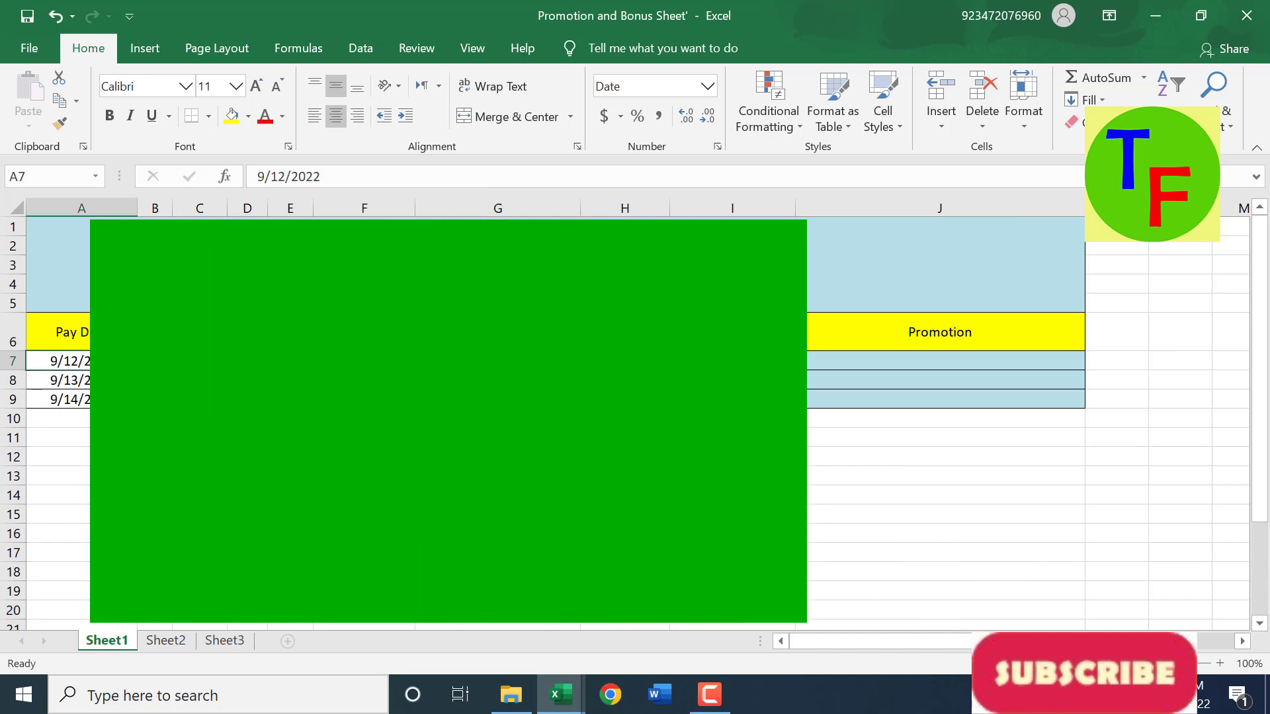
pyautogui.click(257, 365)
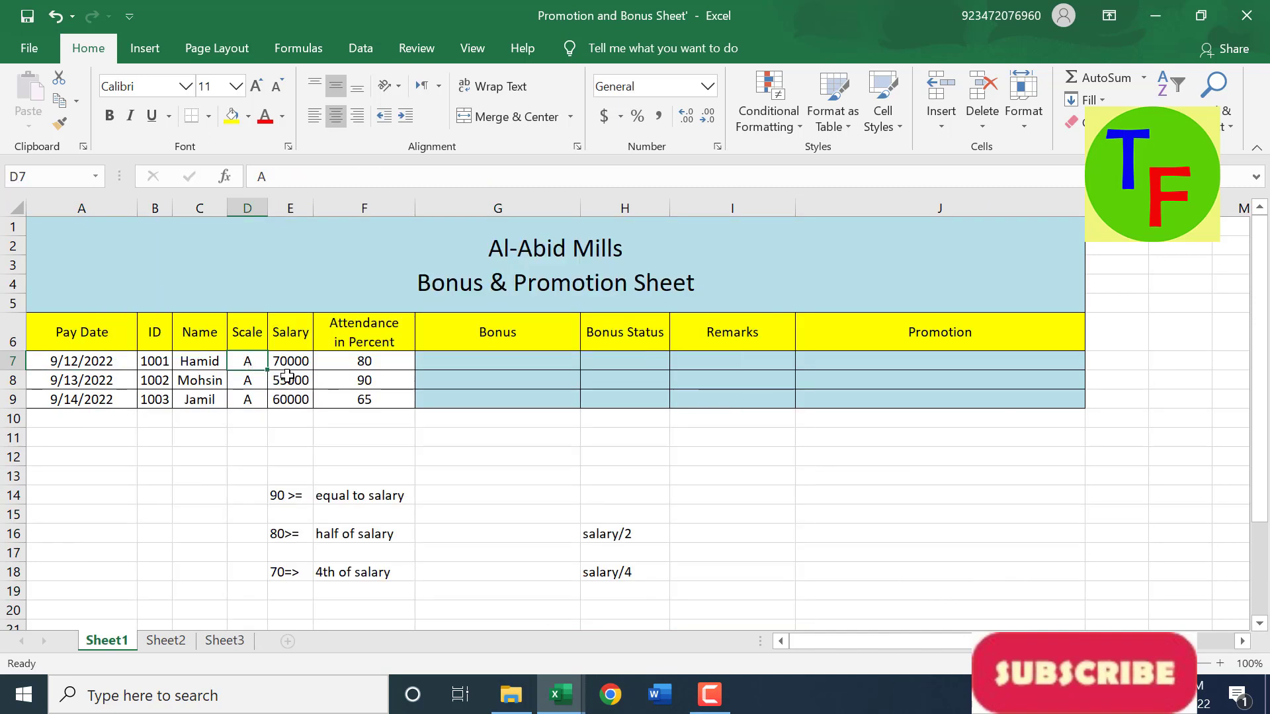
pyautogui.click(284, 363)
pyautogui.click(360, 361)
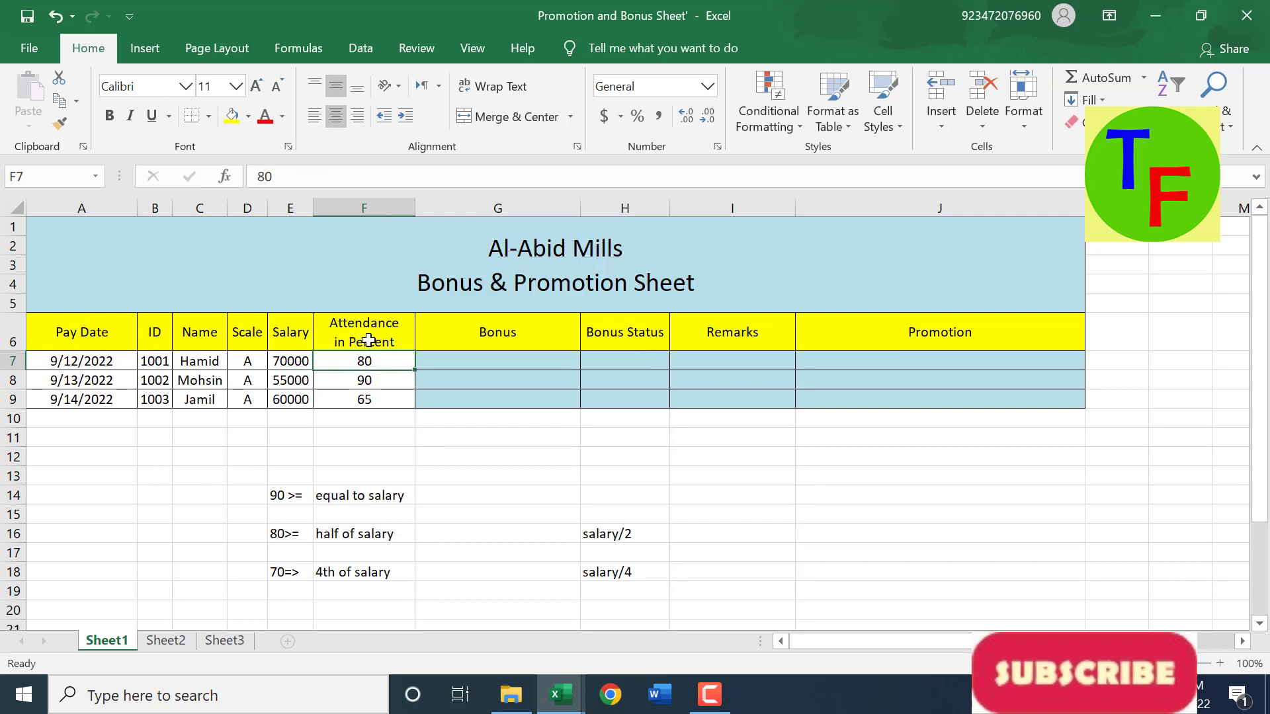
pyautogui.click(365, 334)
pyautogui.click(372, 358)
pyautogui.moveTo(368, 360); pyautogui.dragTo(369, 397)
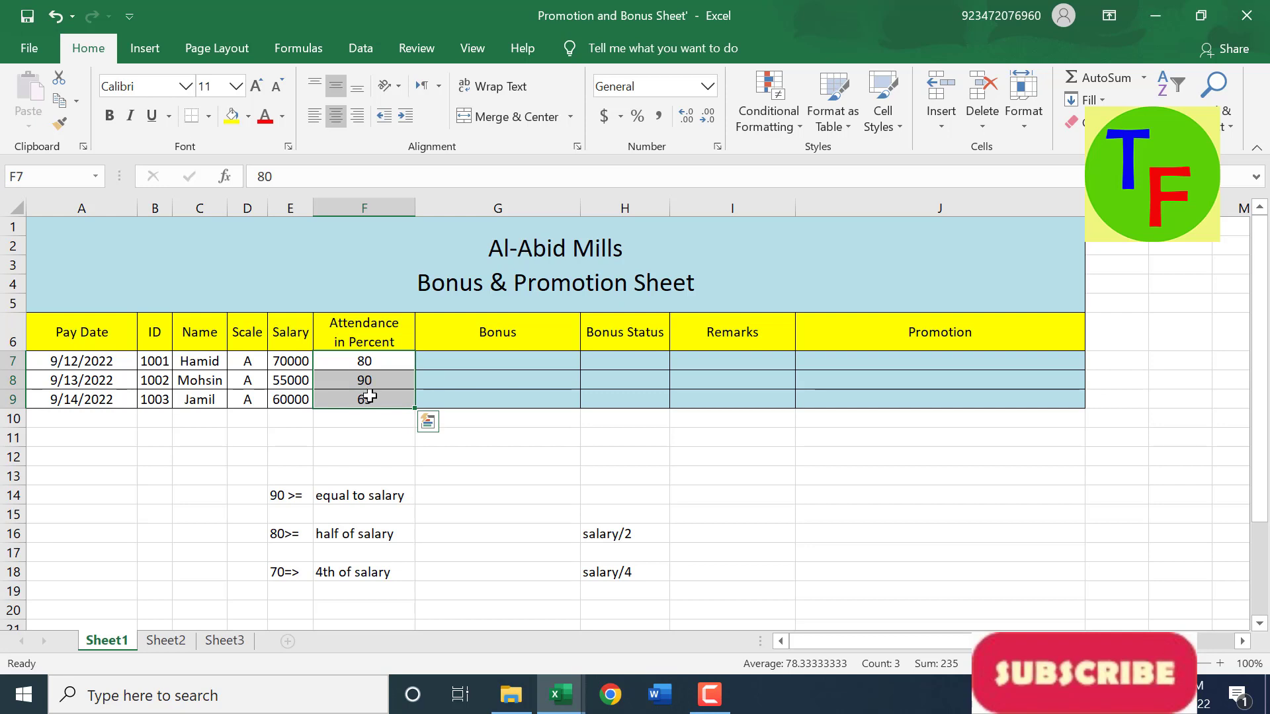
pyautogui.click(385, 360)
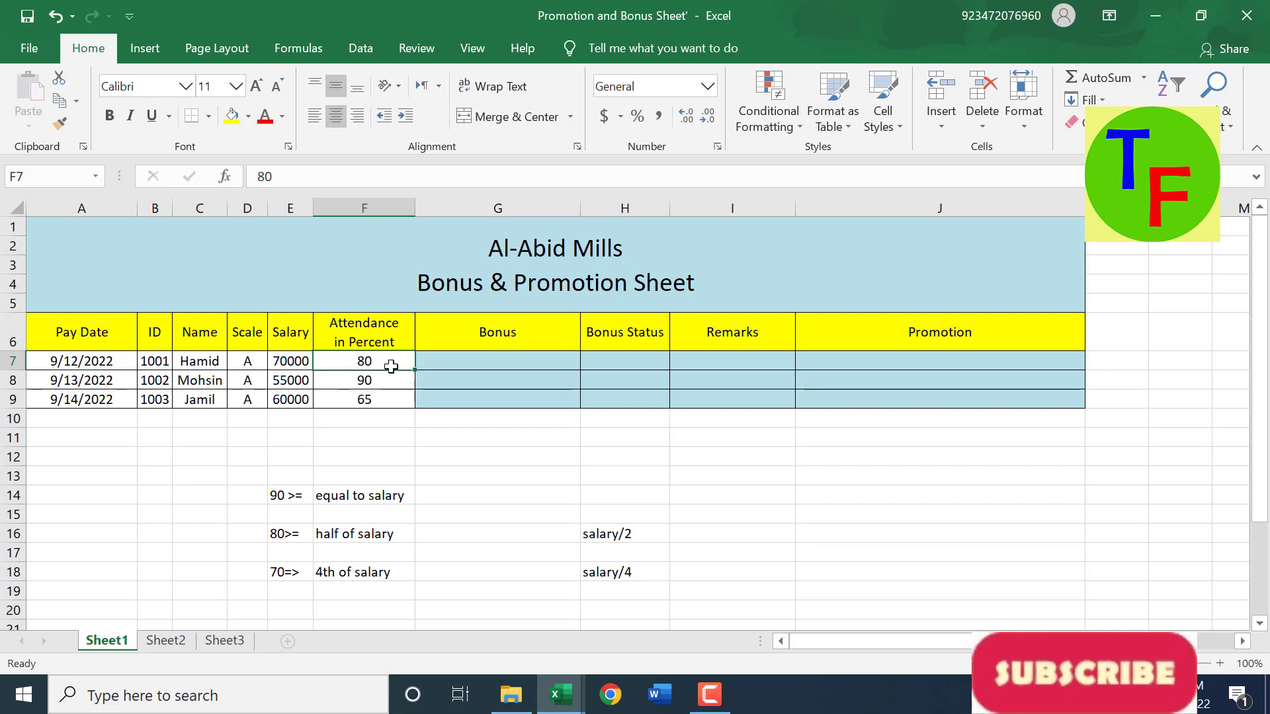
pyautogui.click(495, 363)
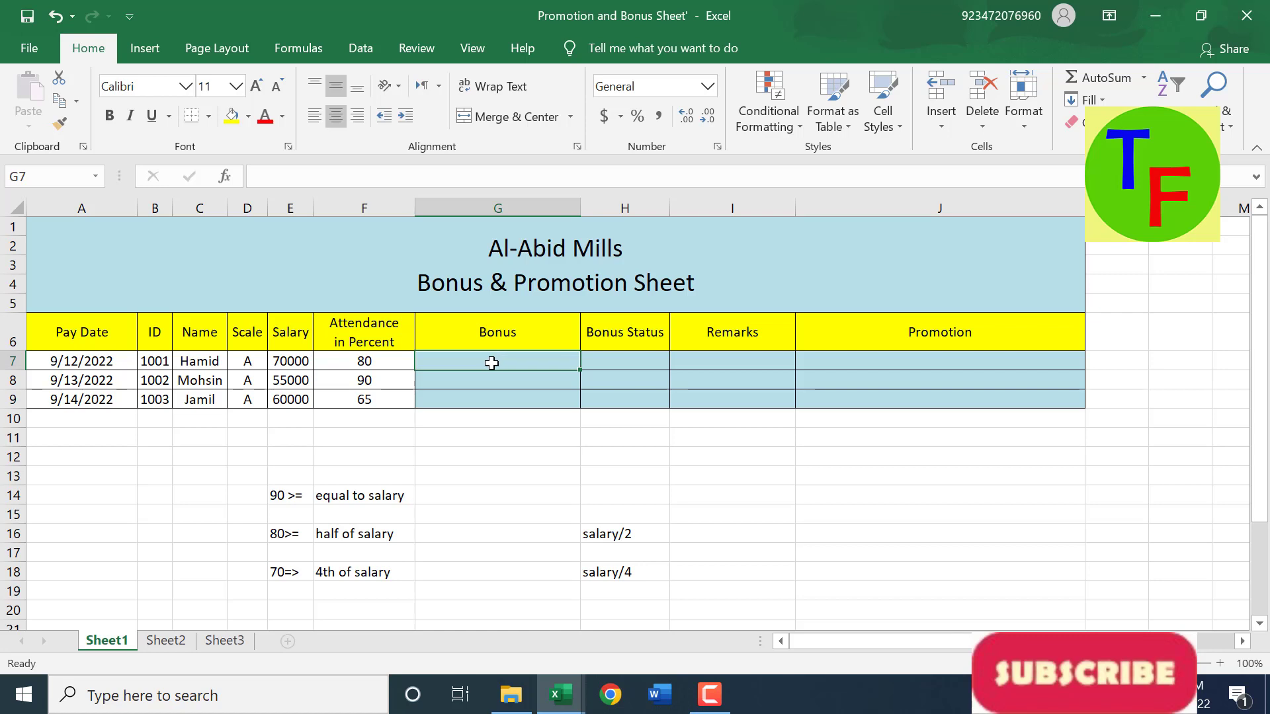
pyautogui.click(394, 357)
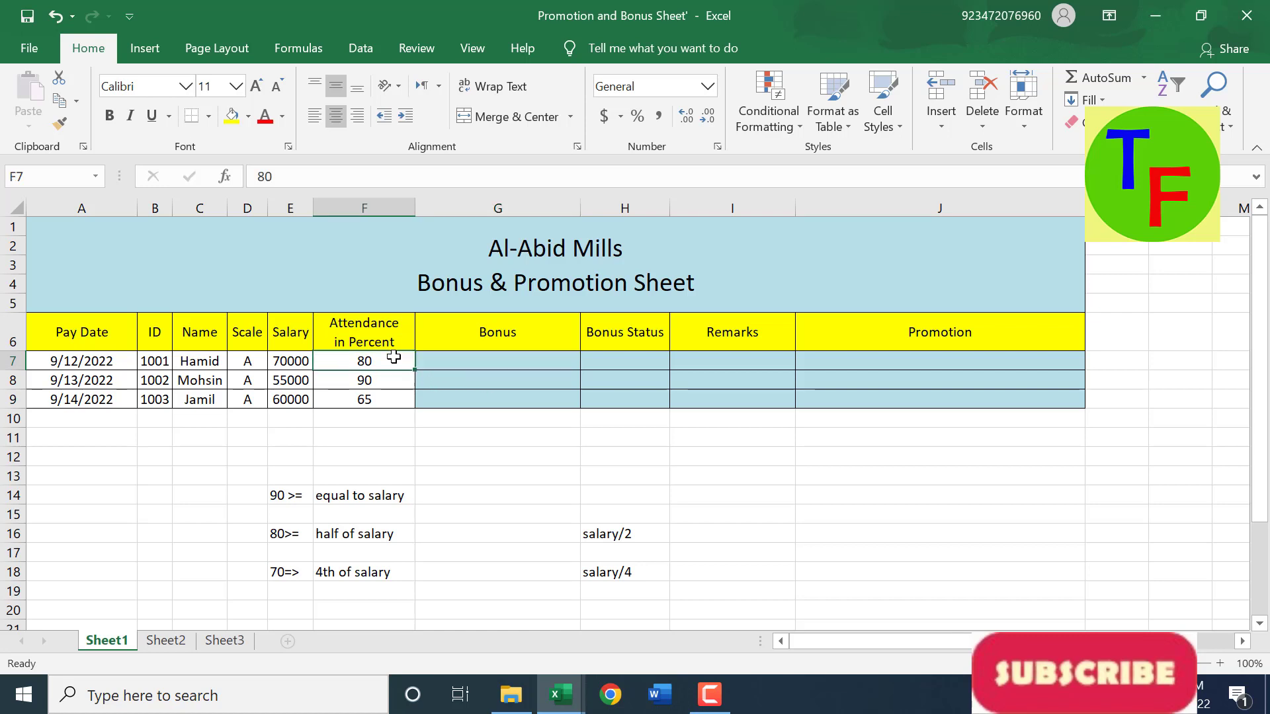
# Enter the bonus formula =IF(F7>=90, E7/2, 0) in cell G7.
pyautogui.click(498, 361)
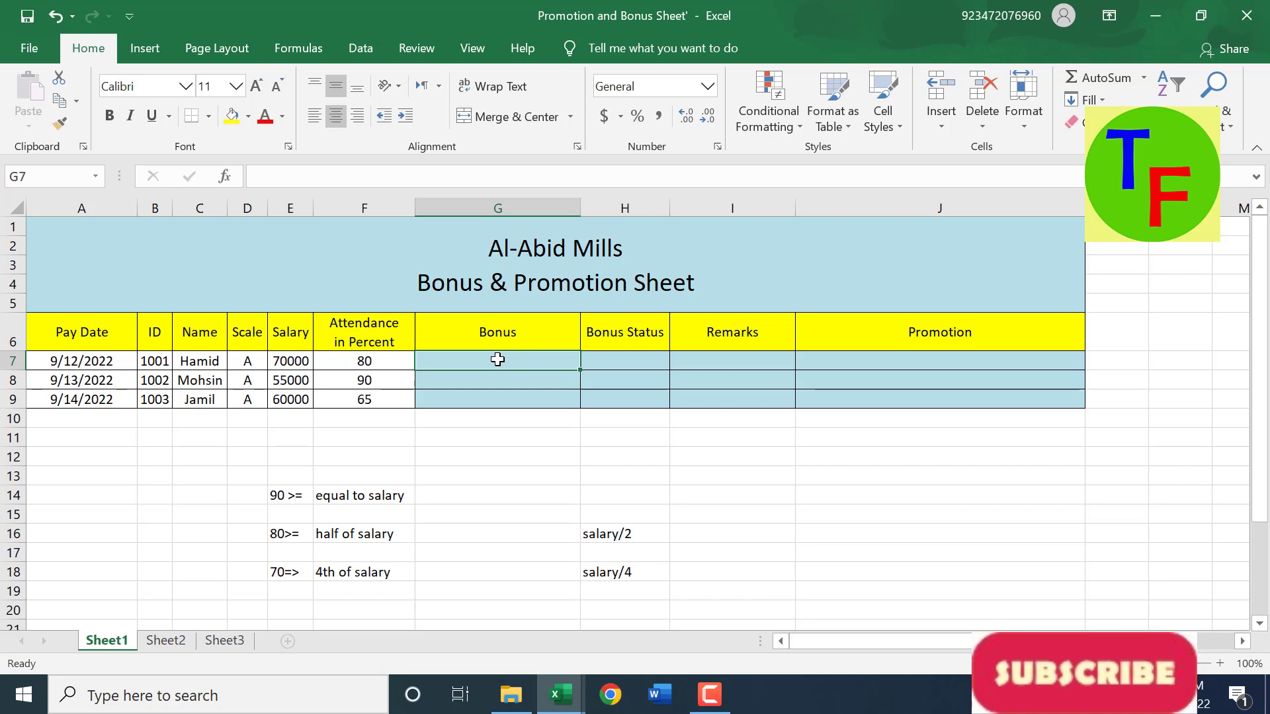
pyautogui.write('=if(')
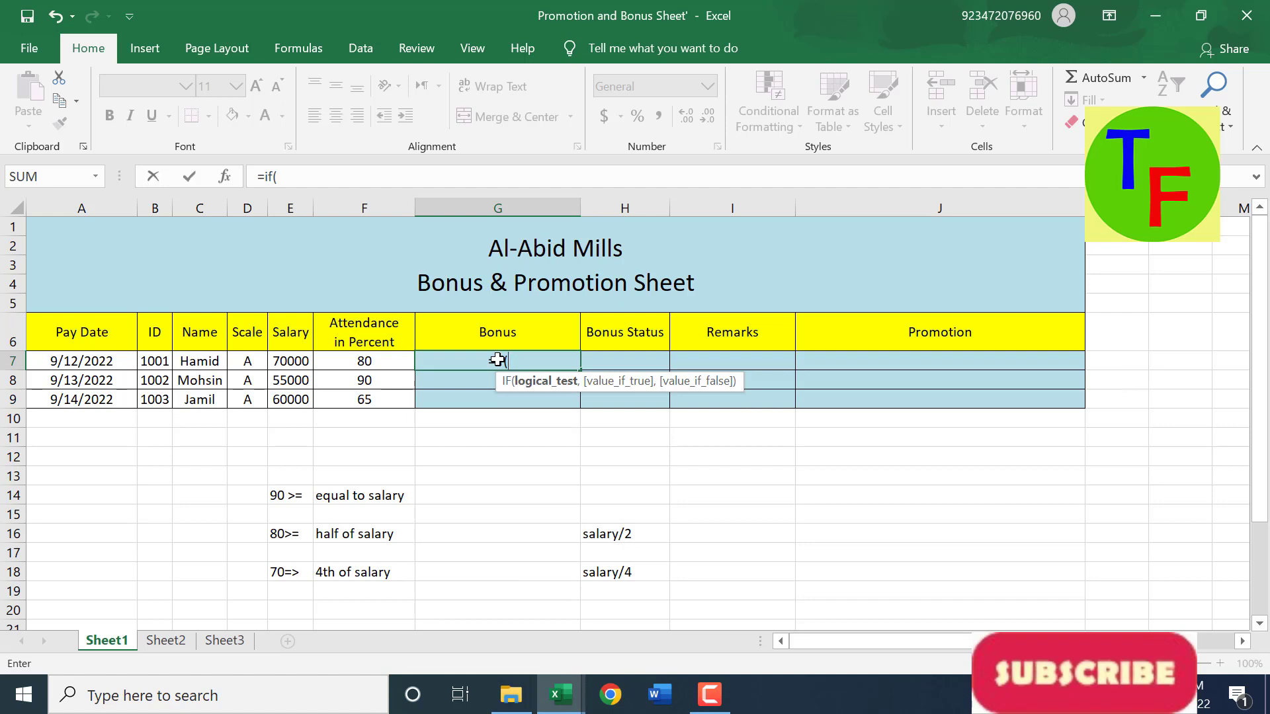
pyautogui.press('Left')
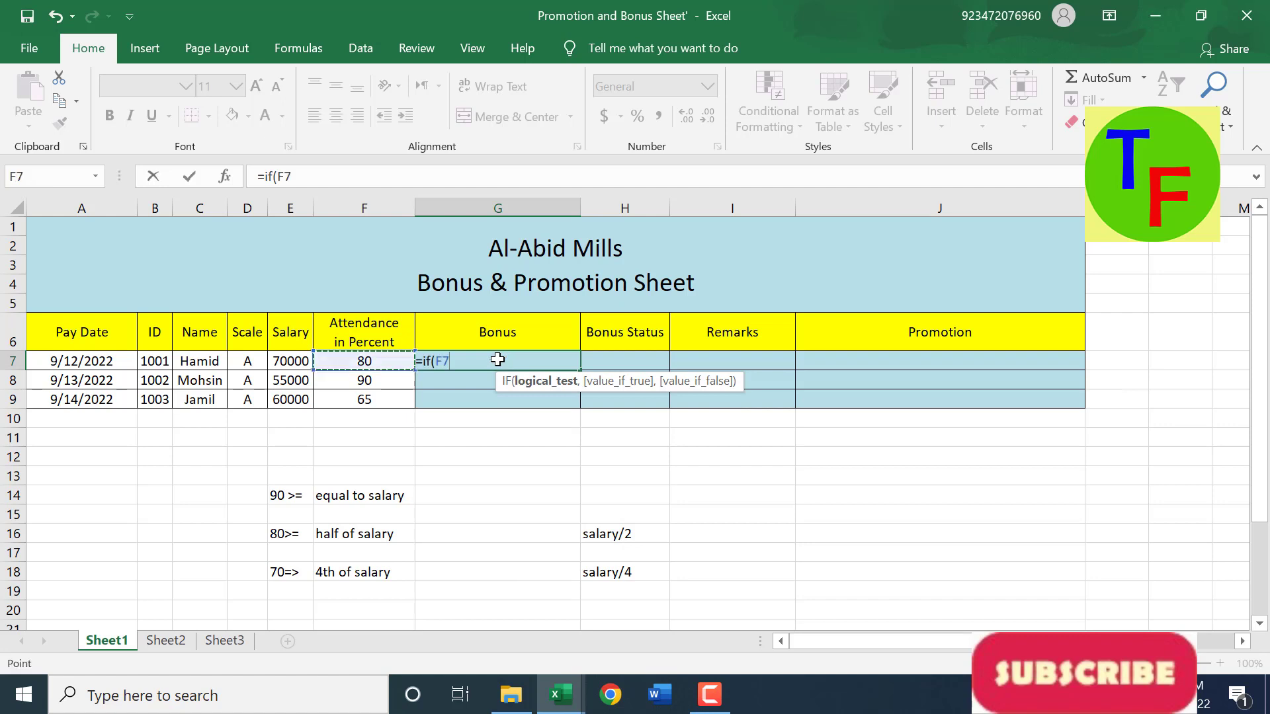
pyautogui.write('>=90,')
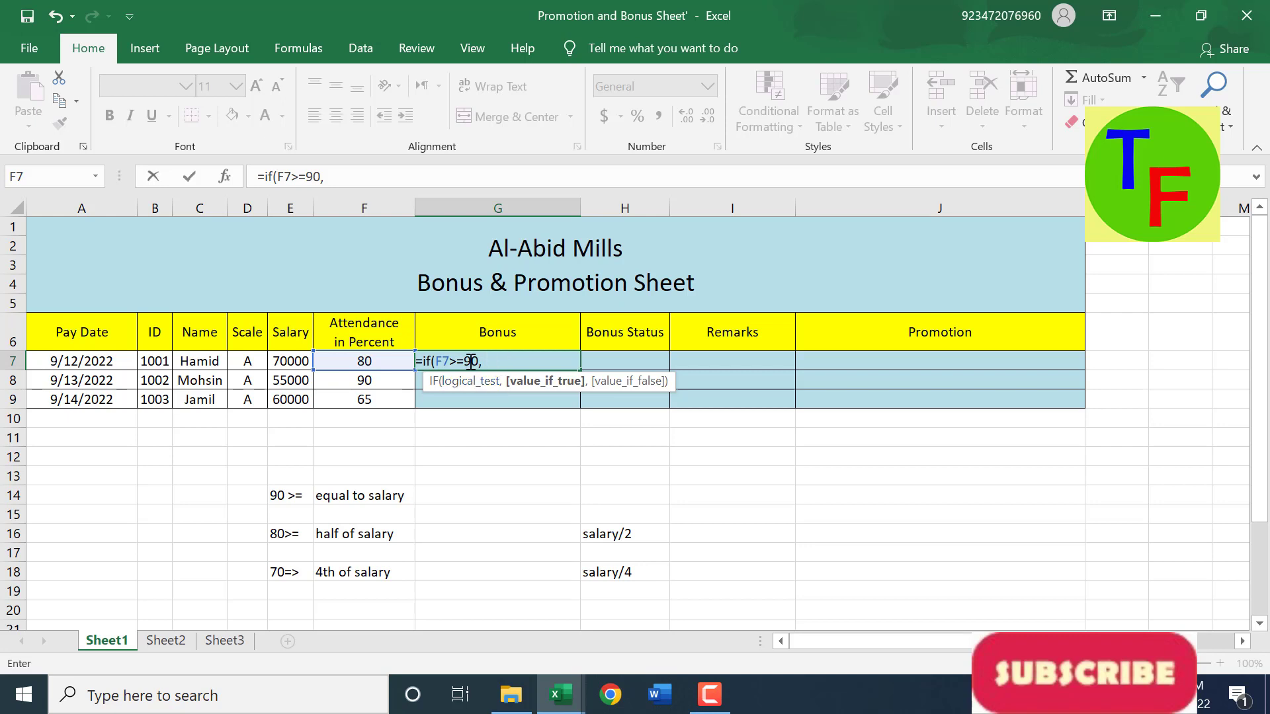
pyautogui.click(291, 361)
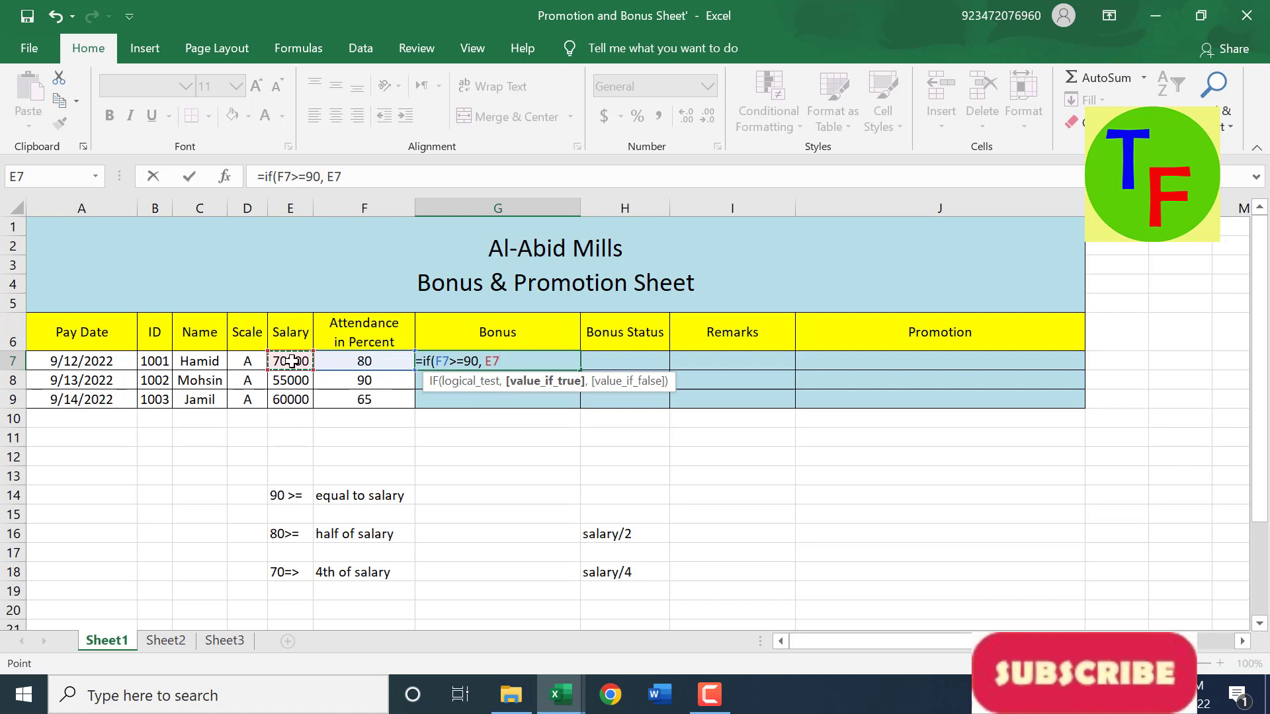
pyautogui.write('/2')
pyautogui.write(', ')
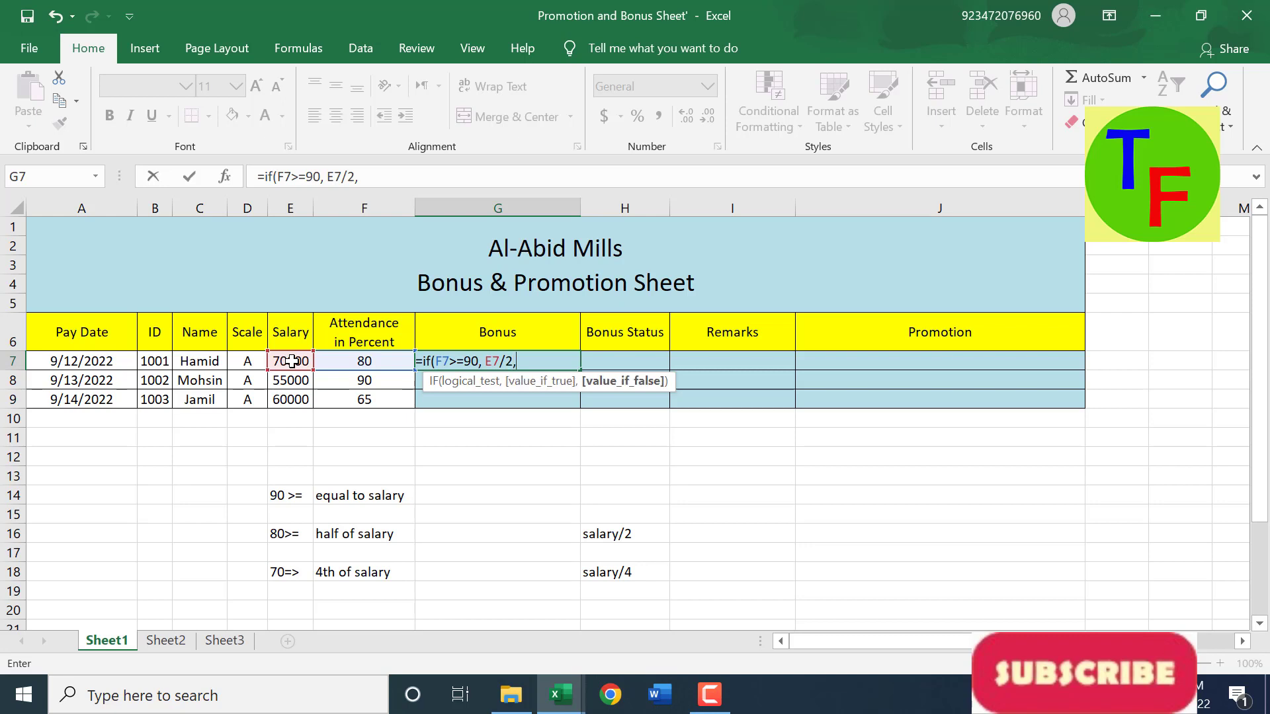
pyautogui.write('0)')
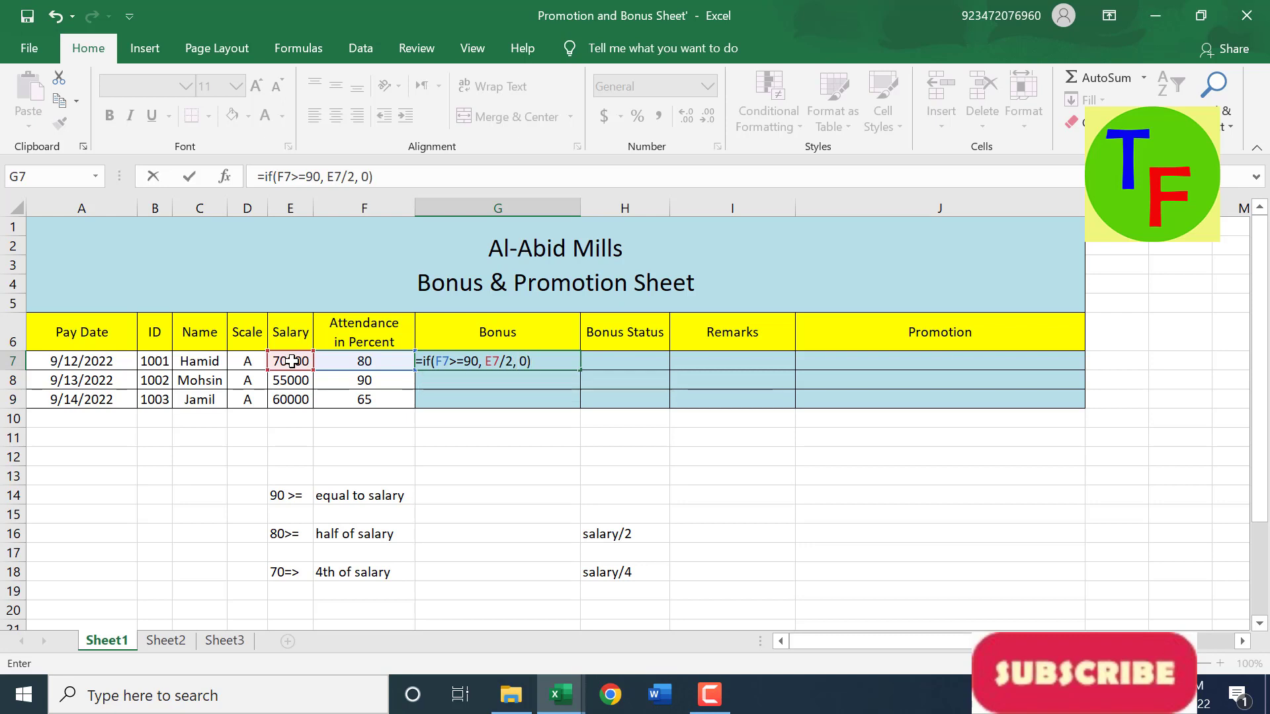
pyautogui.press('Return')
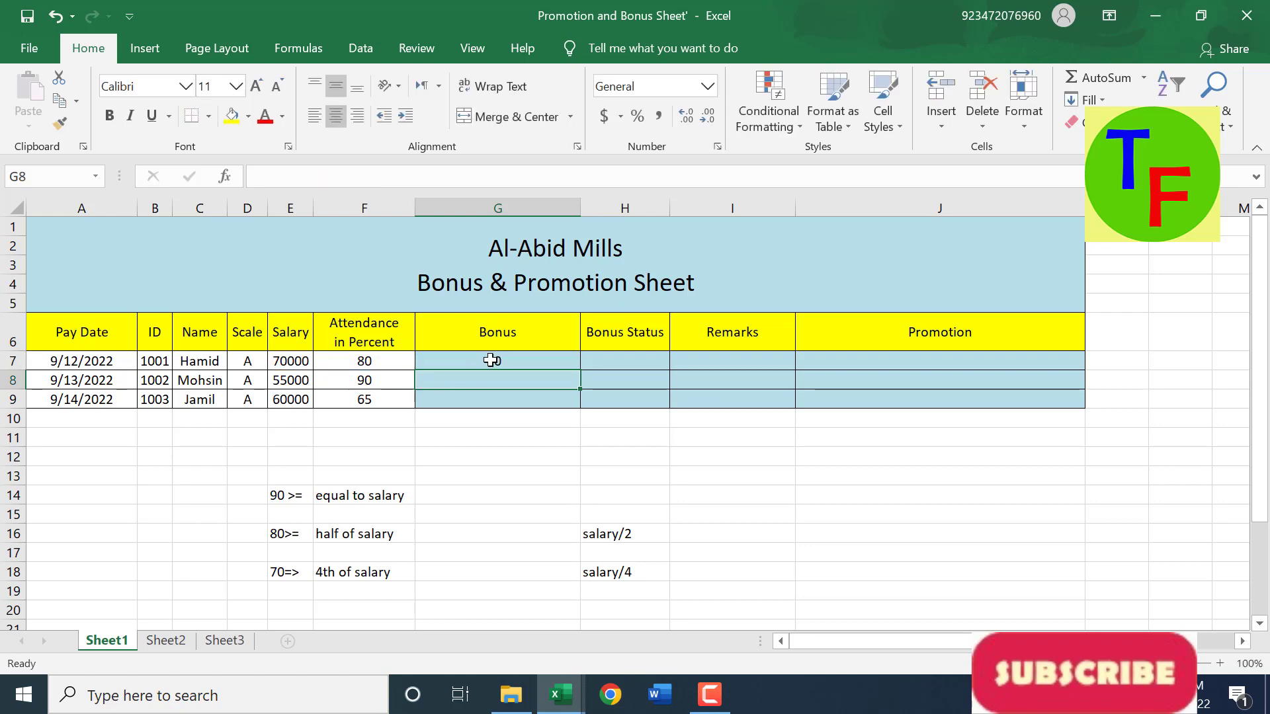
# Copy the G7 bonus formula down to G9 and check the row 8 bonus against its attendance and salary.
pyautogui.click(491, 359)
pyautogui.moveTo(582, 370); pyautogui.dragTo(581, 408)
pyautogui.click(496, 387)
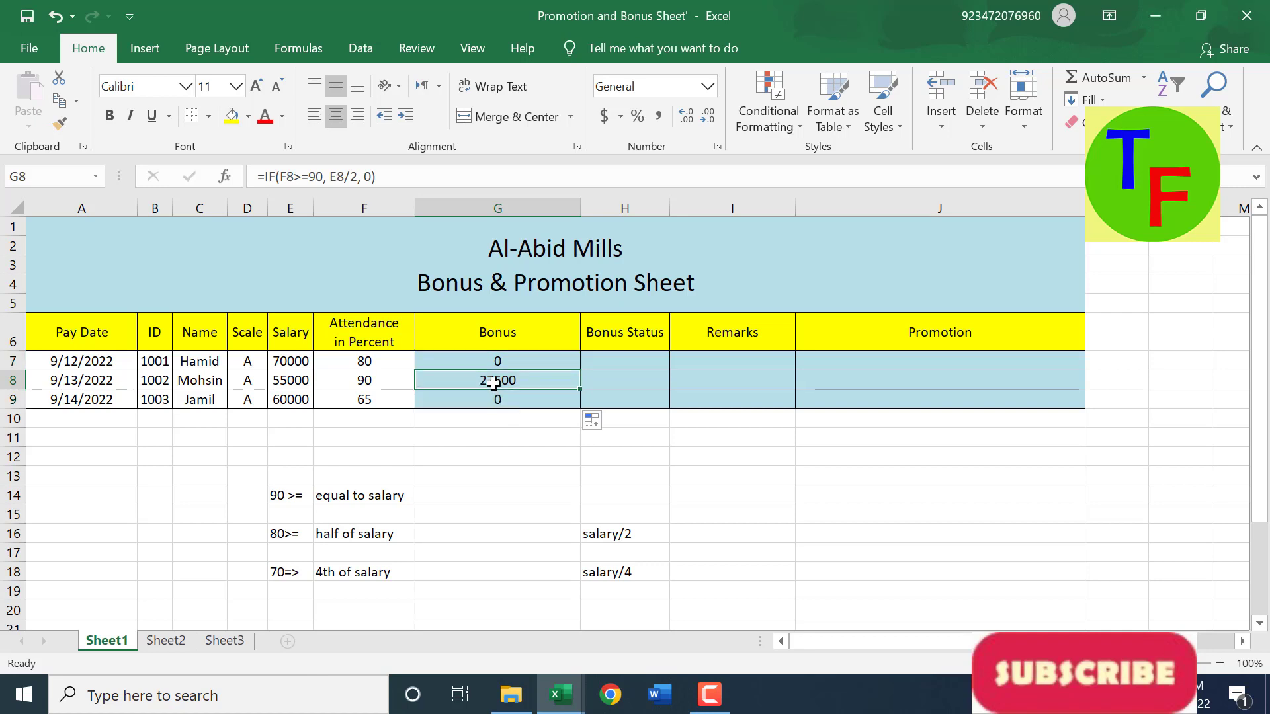
pyautogui.click(370, 384)
pyautogui.click(289, 383)
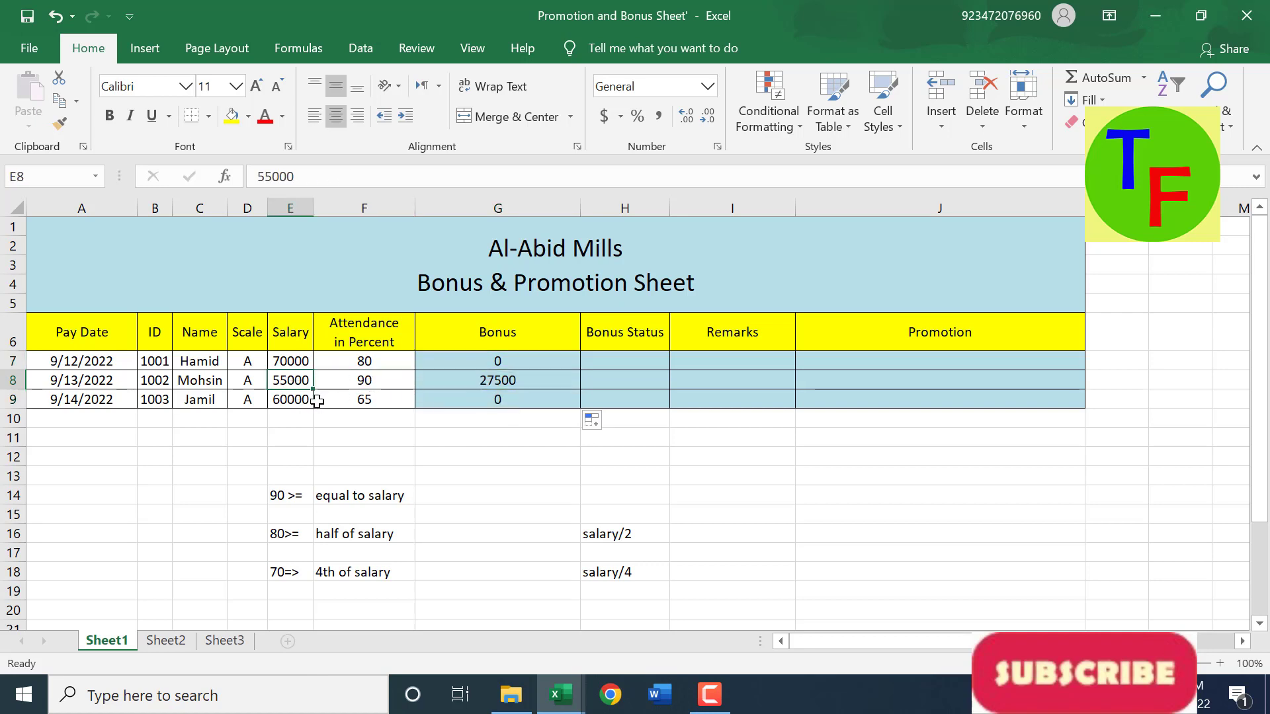
pyautogui.click(491, 384)
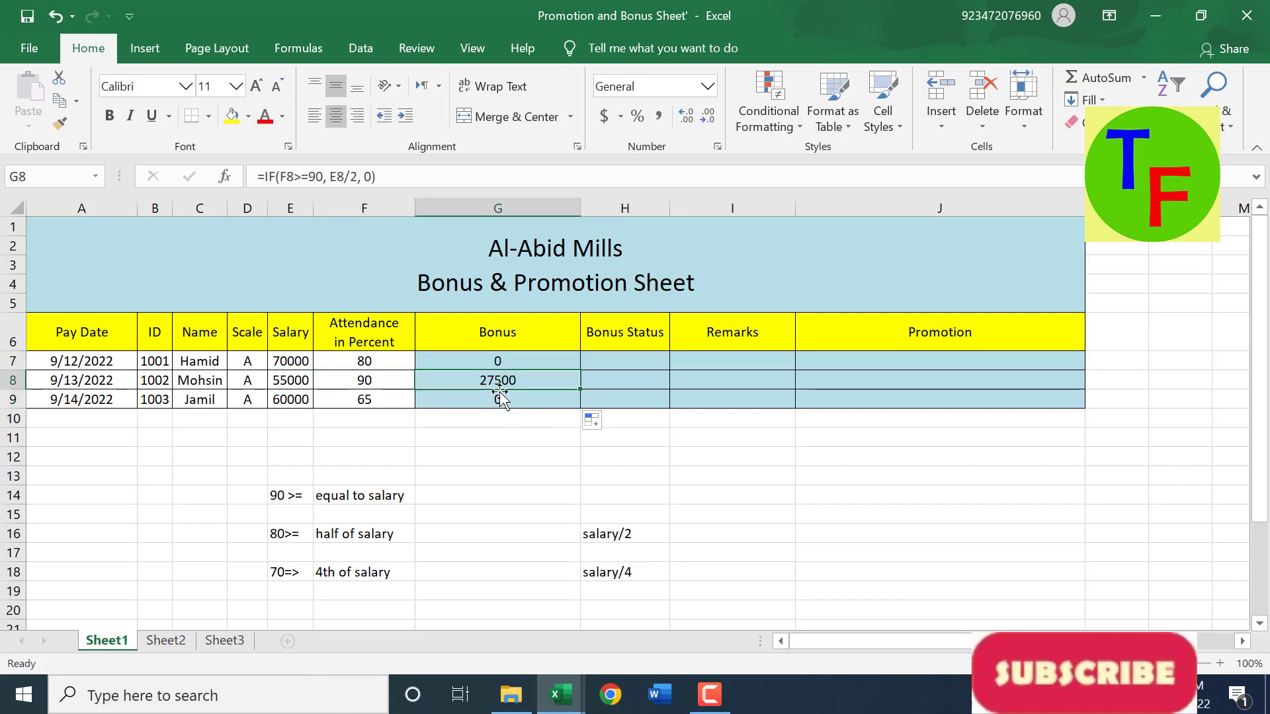
# Set the first employee's attendance in F7 to 91 and check the bonus in G7.
pyautogui.click(384, 362)
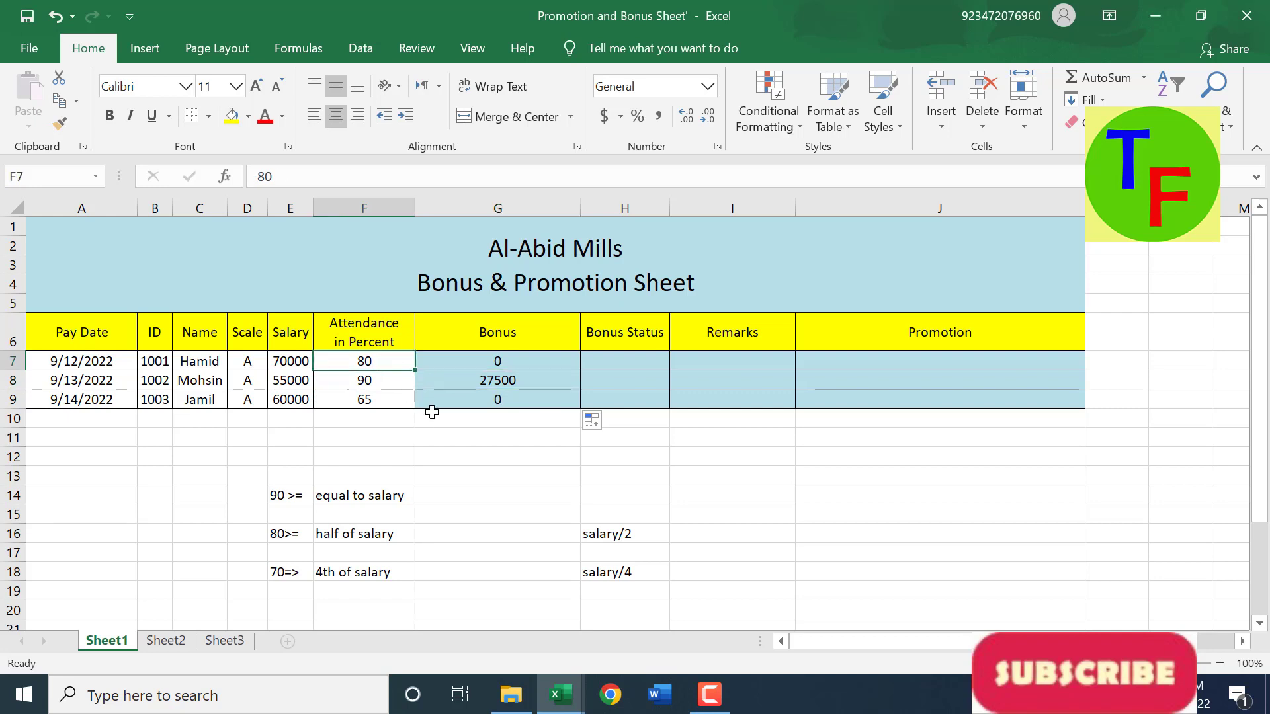
pyautogui.write('91')
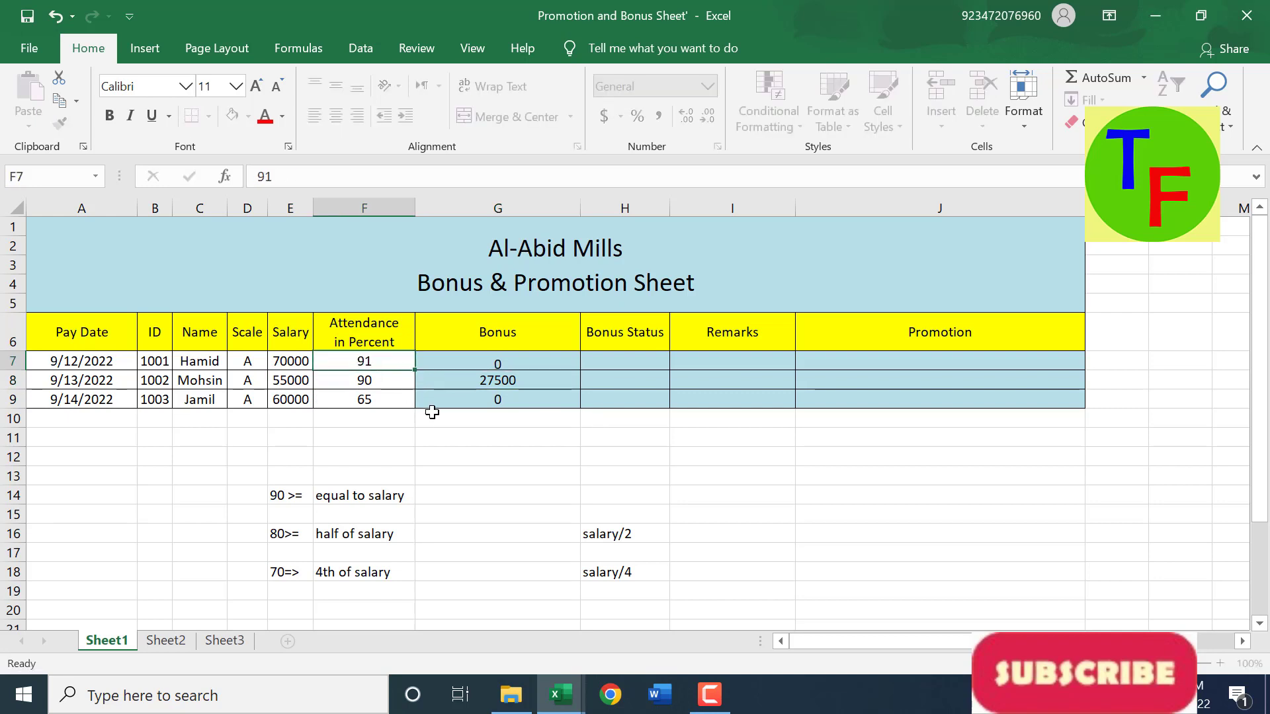
pyautogui.press('Return')
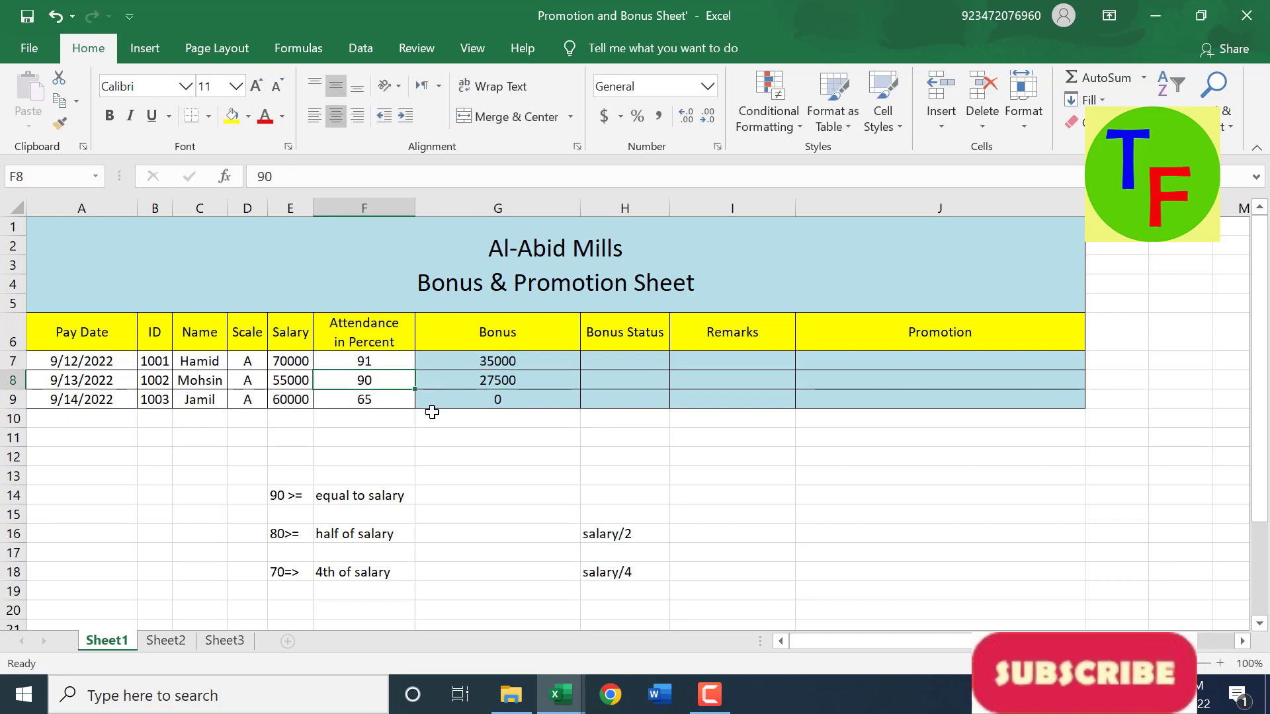
pyautogui.click(496, 362)
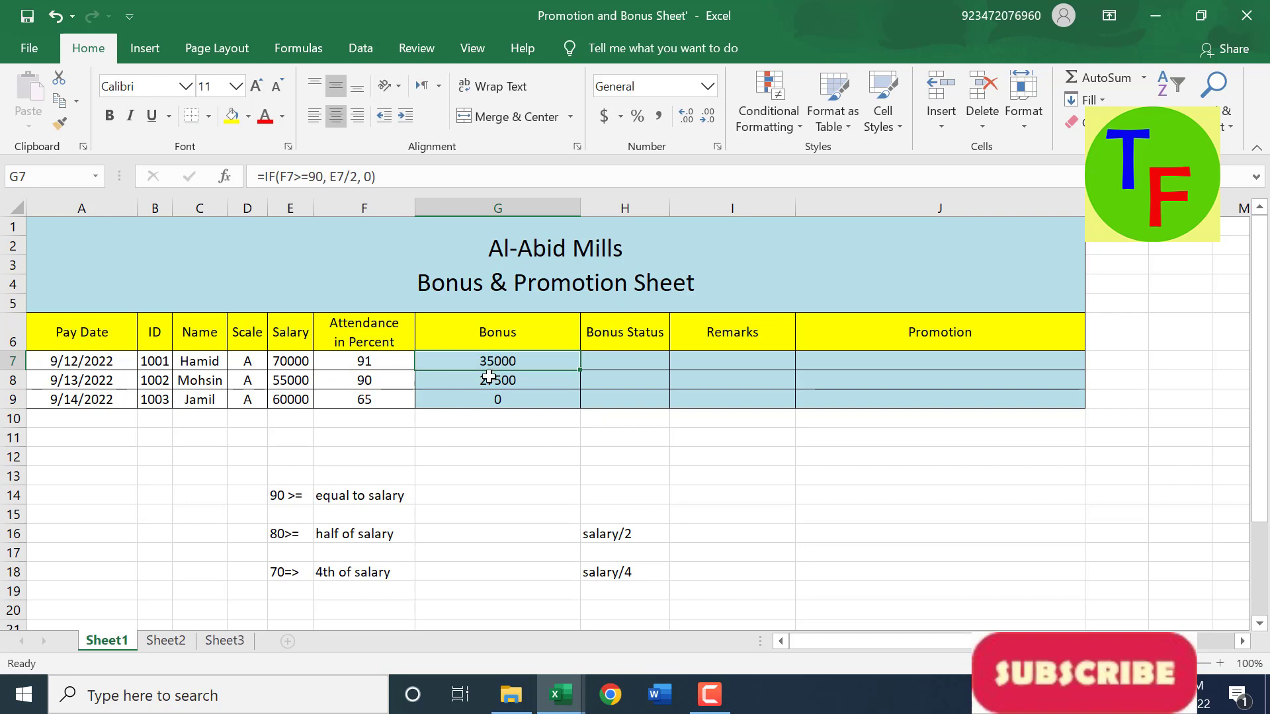
# Set the first employee's attendance in F7 to 89.
pyautogui.click(372, 366)
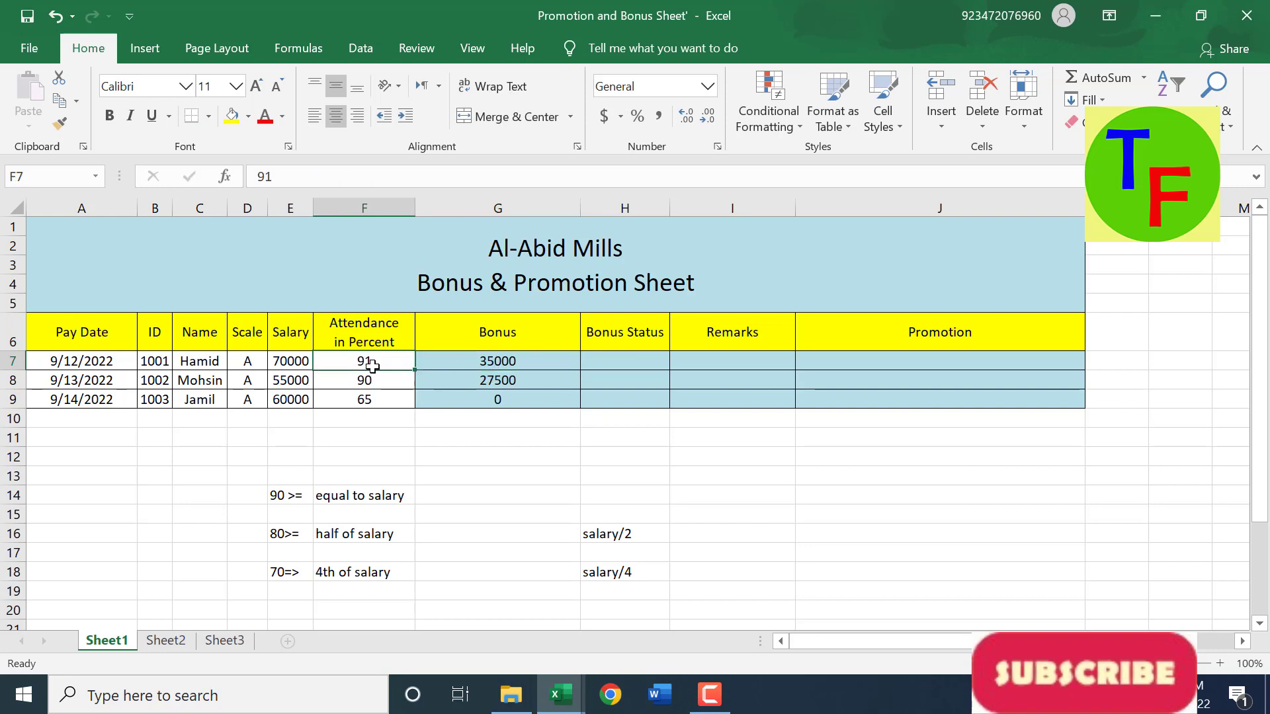
pyautogui.write('89')
pyautogui.press('Return')
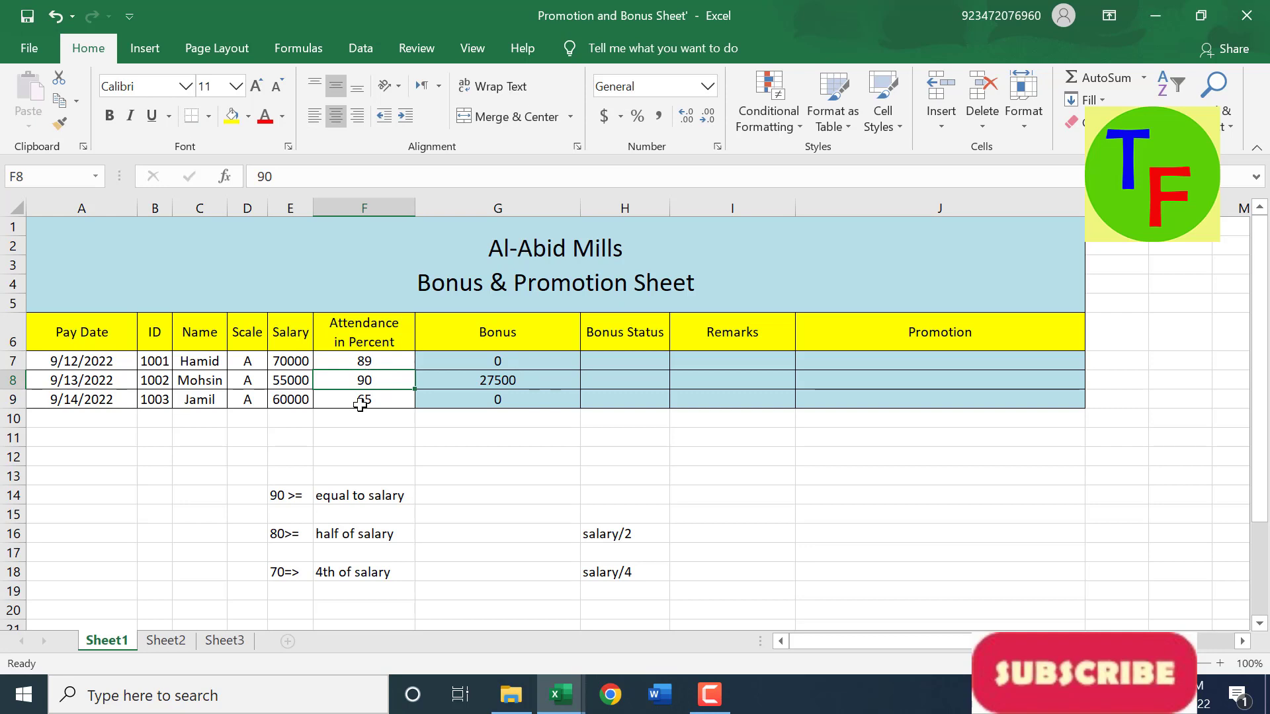
# Clear the bonus formulas from G7:G9.
pyautogui.click(531, 360)
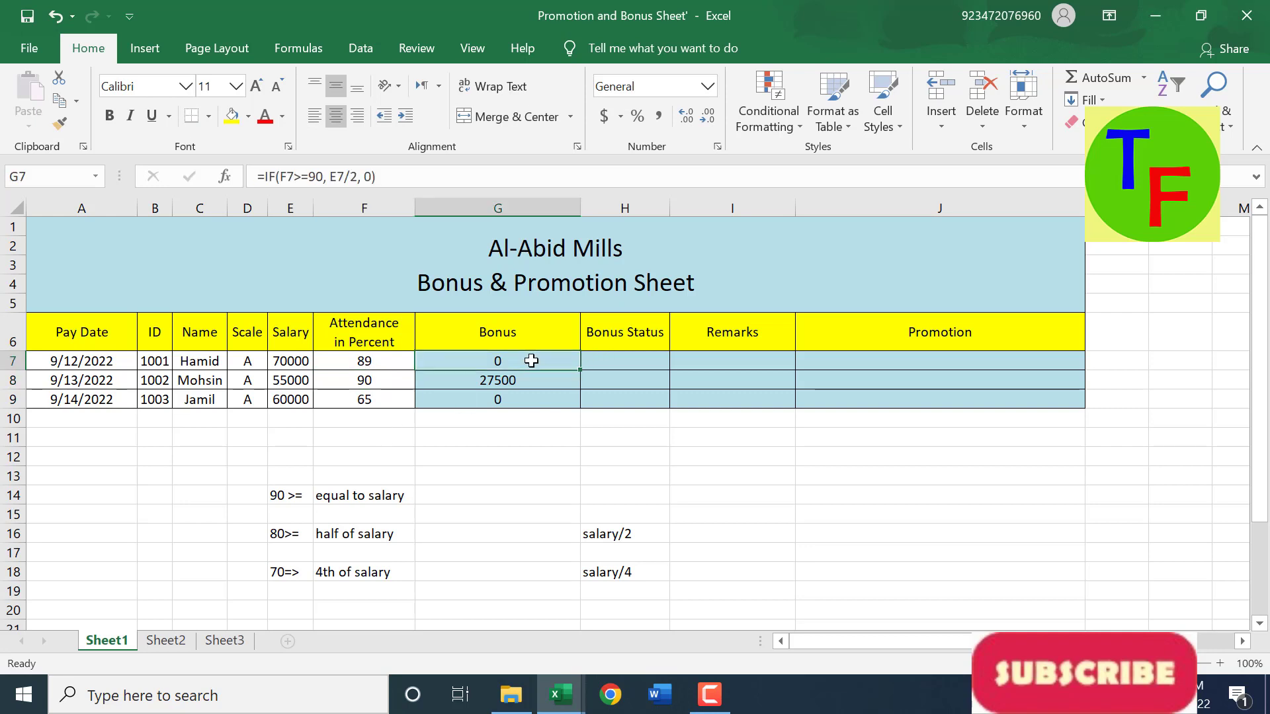
pyautogui.moveTo(532, 361); pyautogui.dragTo(523, 408)
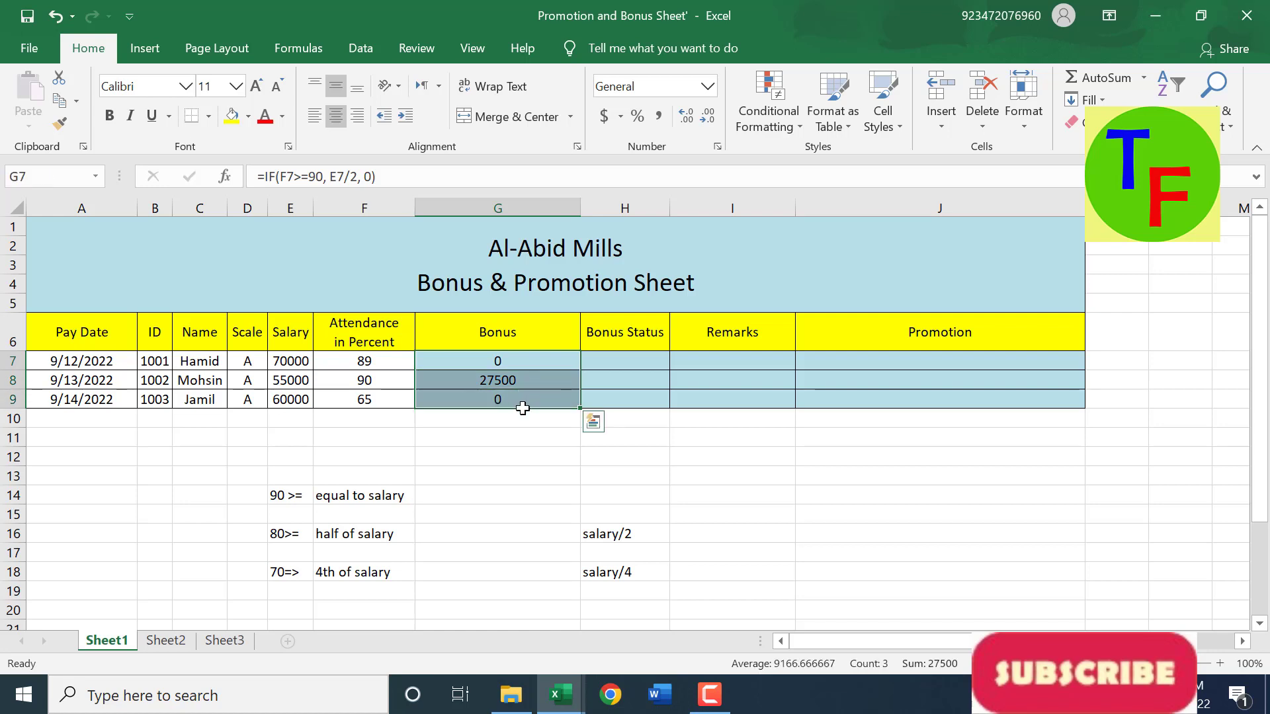
pyautogui.press('Delete')
# Start a bonus formula in G7 with an IF that returns the salary in E7 when attendance F7>=90.
pyautogui.press('Up')
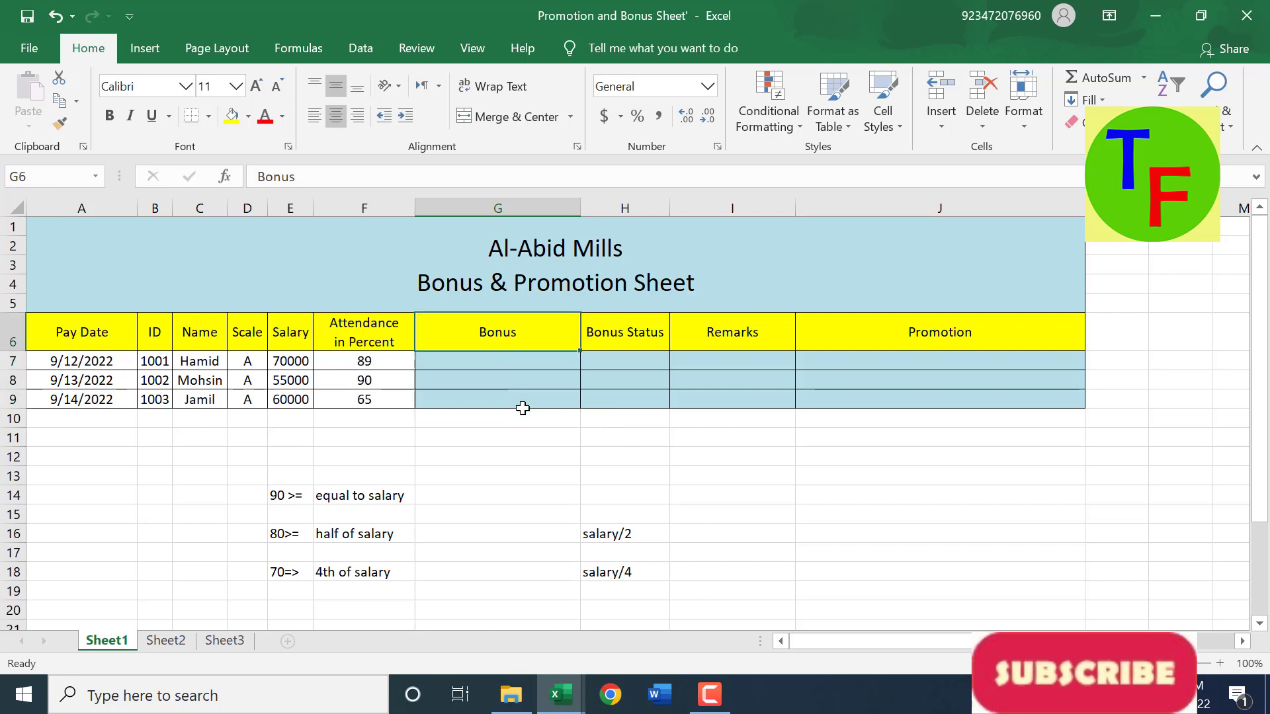
pyautogui.press('Down')
pyautogui.write('=if(')
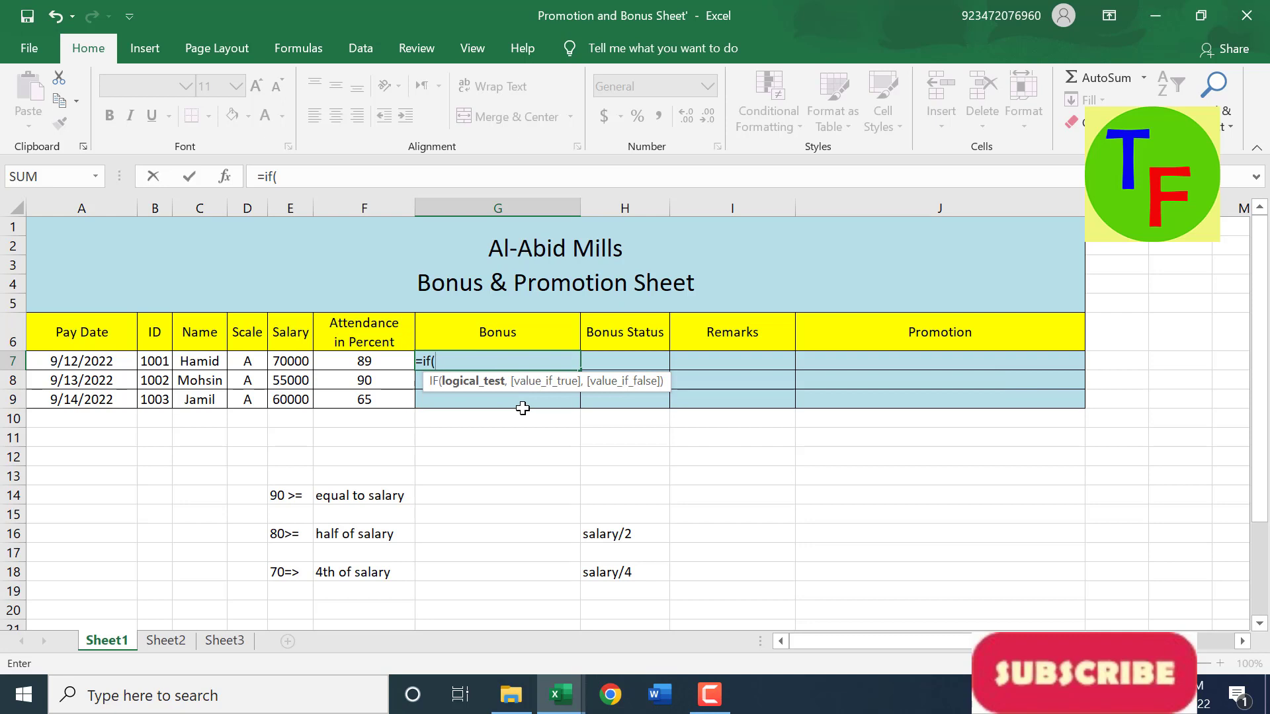
pyautogui.press('Left')
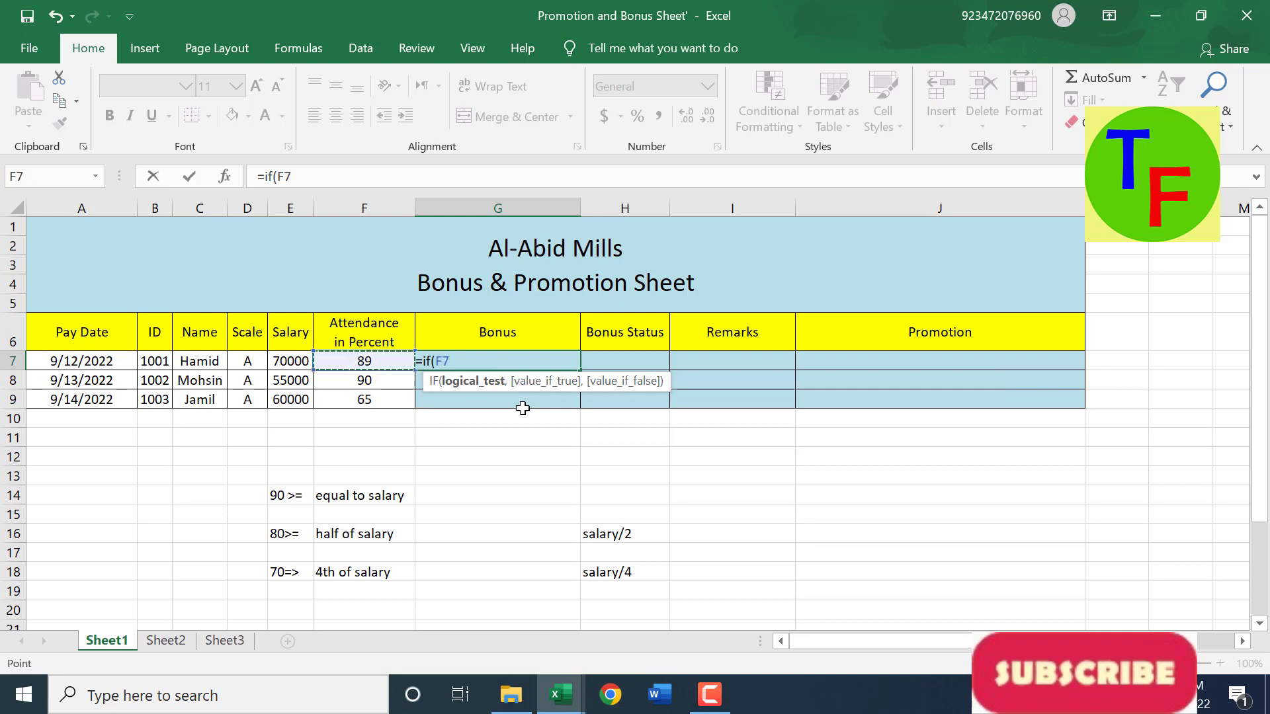
pyautogui.write('>=90,')
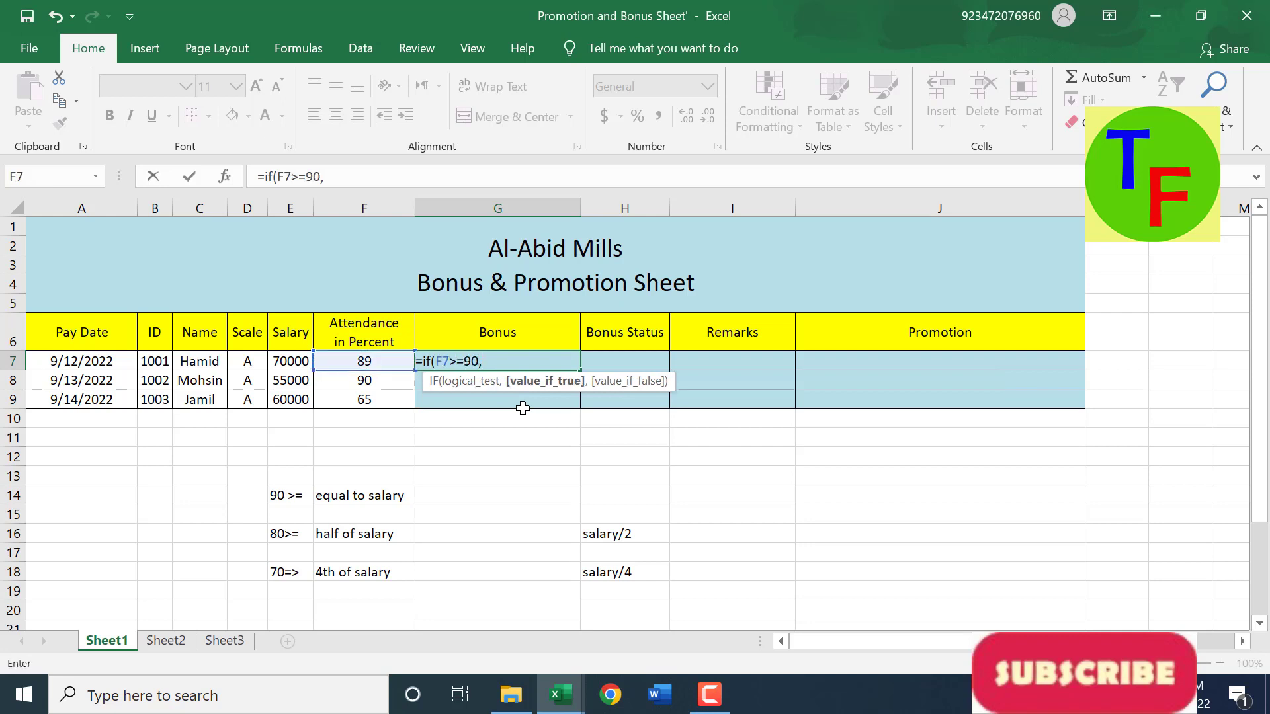
pyautogui.press('Left')
pyautogui.press('Left')
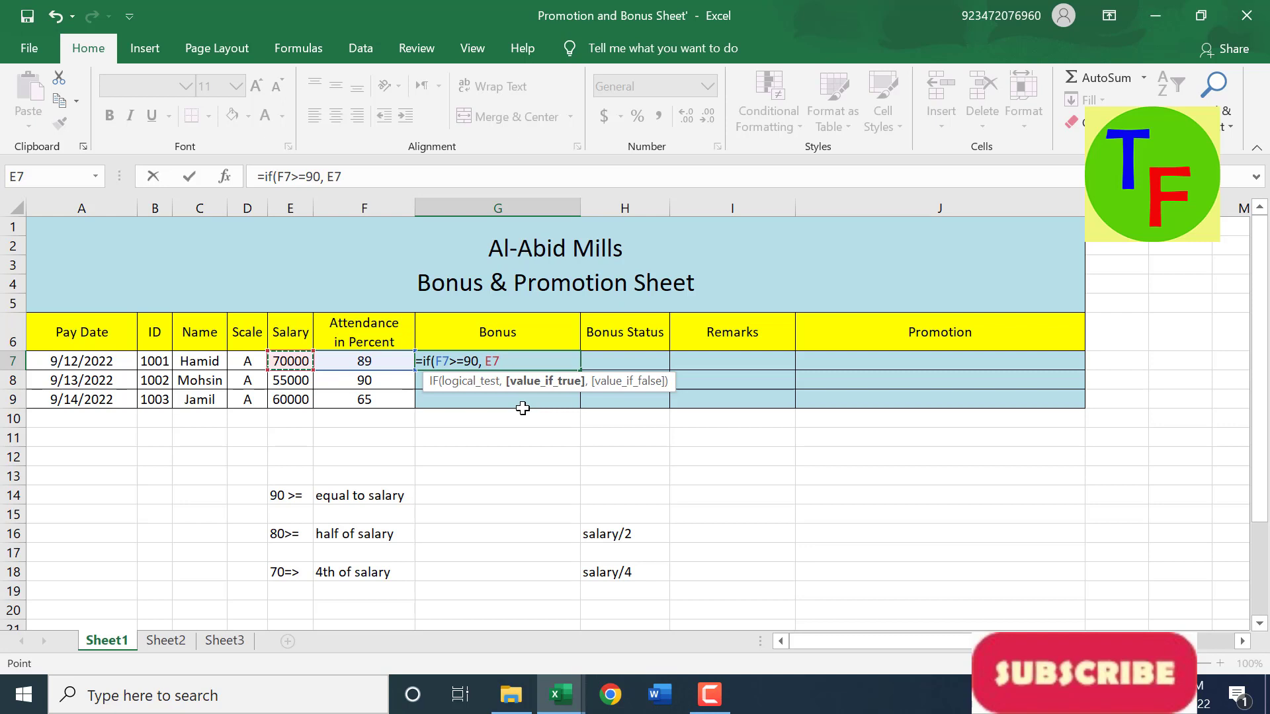
pyautogui.write(', ')
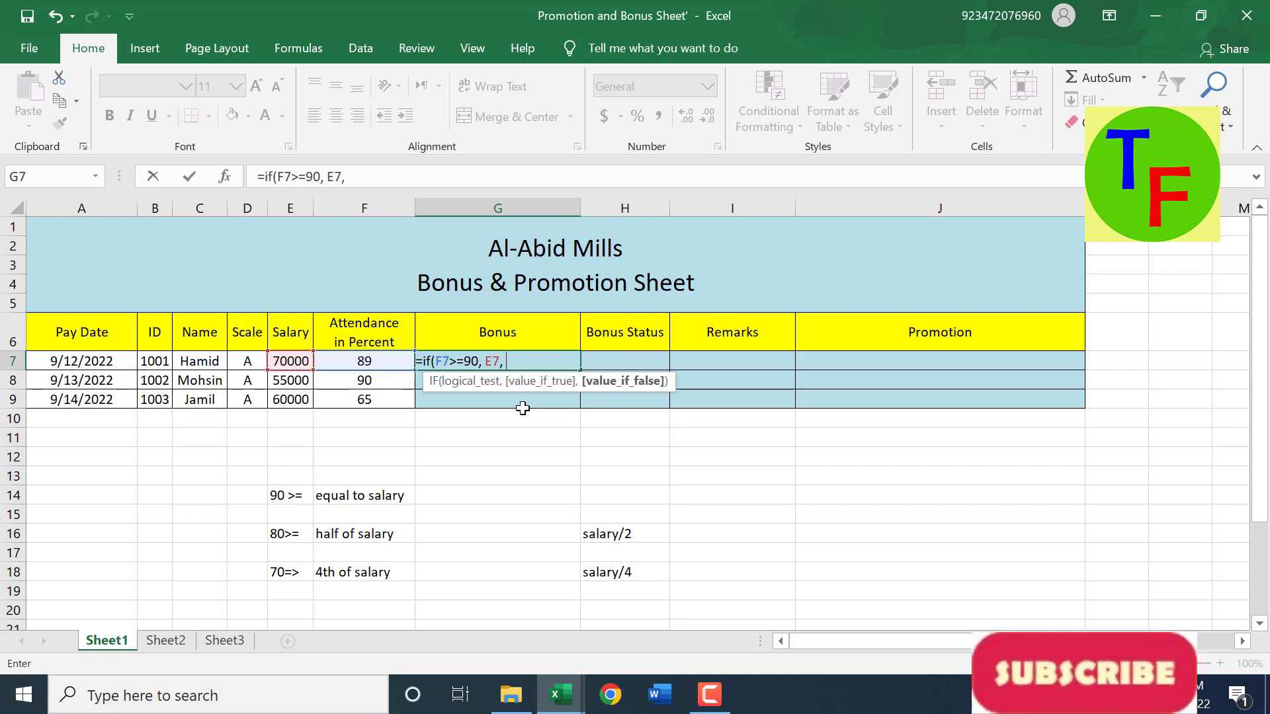
# Nest a second IF in the G7 formula that returns E7/2 when F7>=80.
pyautogui.write('if(')
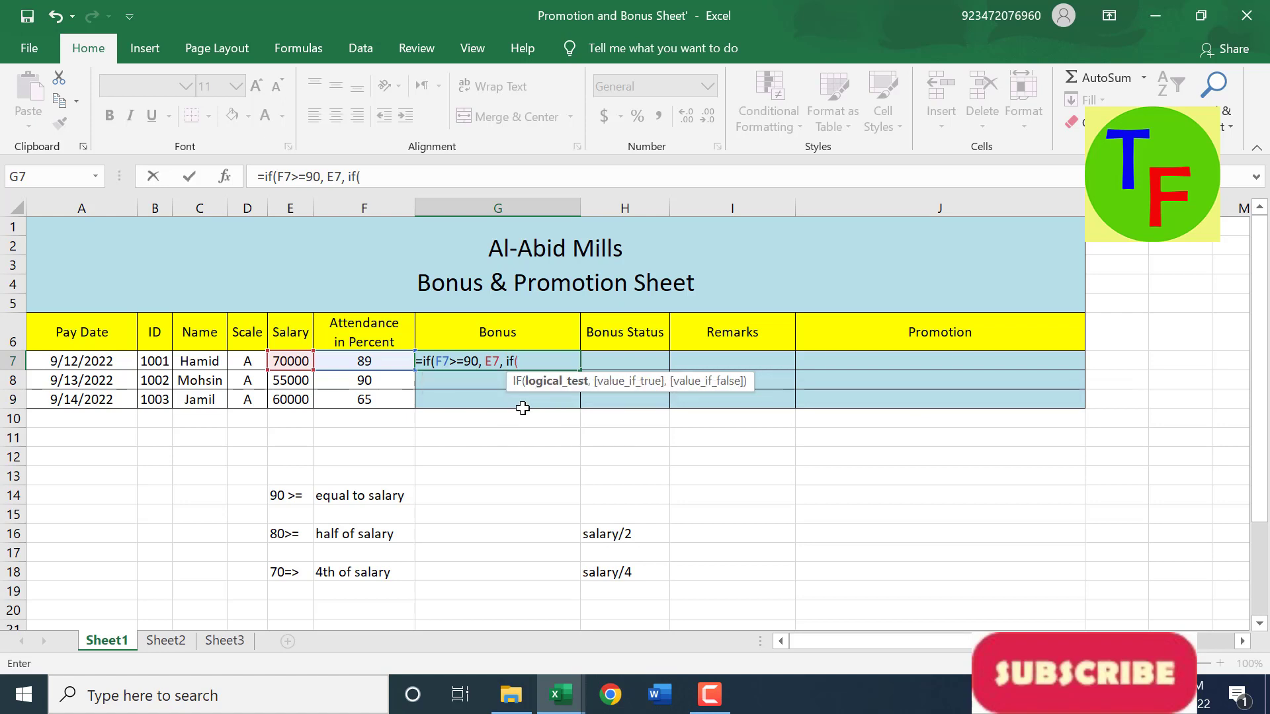
pyautogui.press('Left')
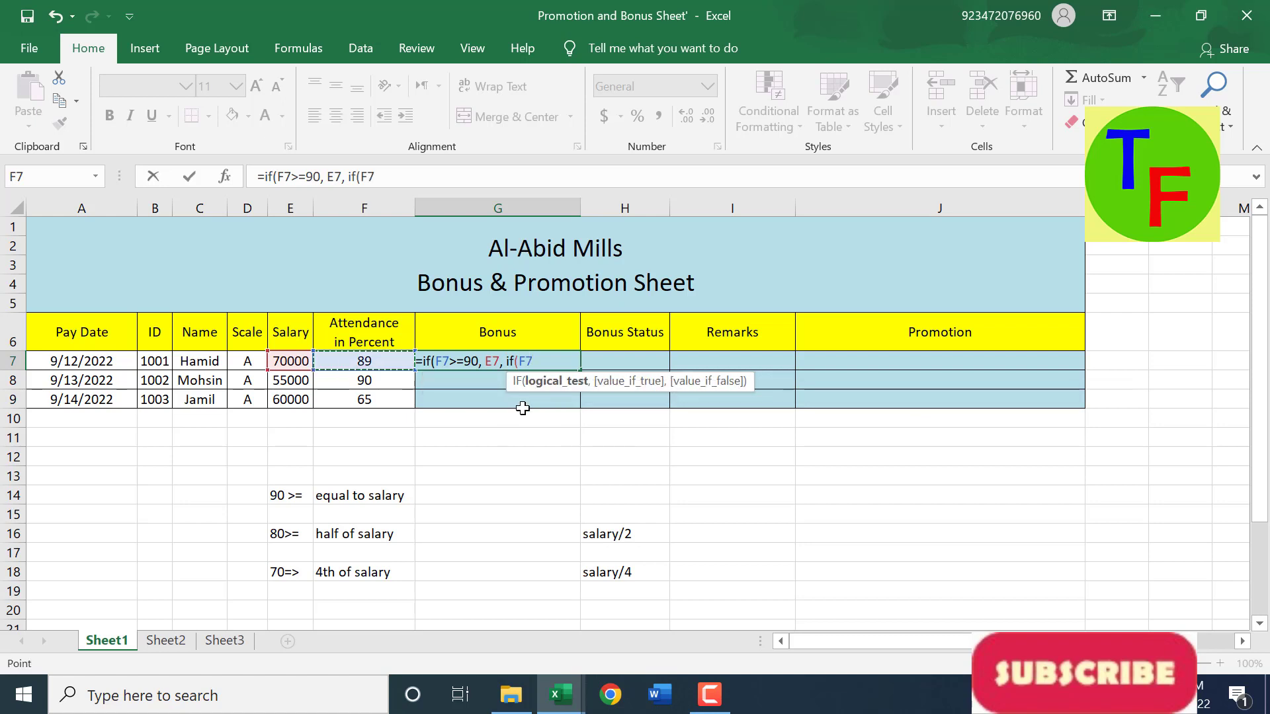
pyautogui.write('>=')
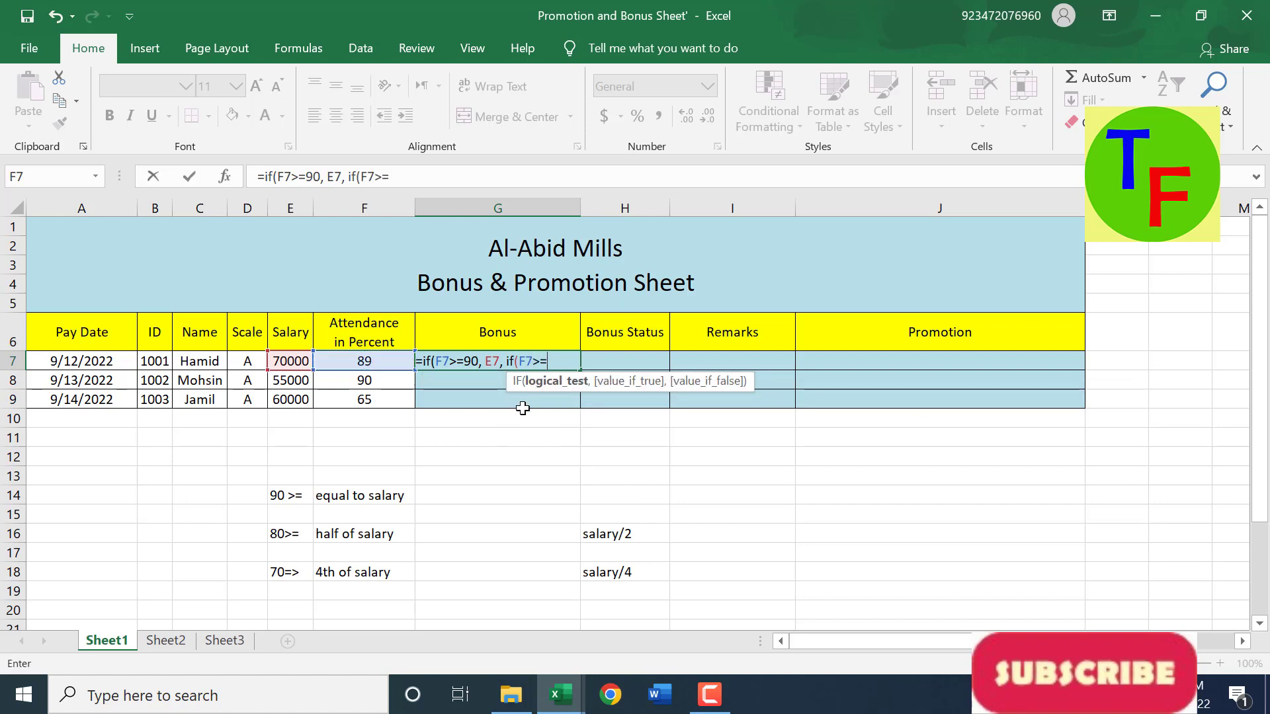
pyautogui.write('80,')
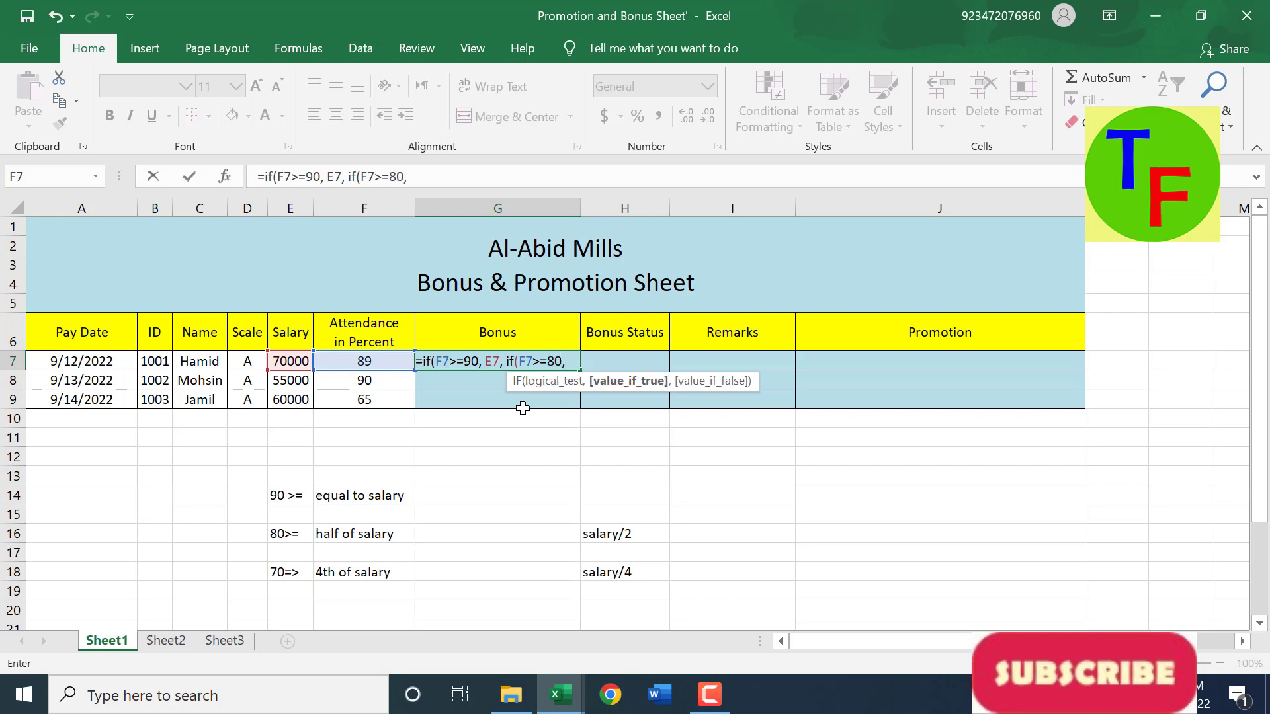
pyautogui.press('Left')
pyautogui.press('Left')
pyautogui.write('/')
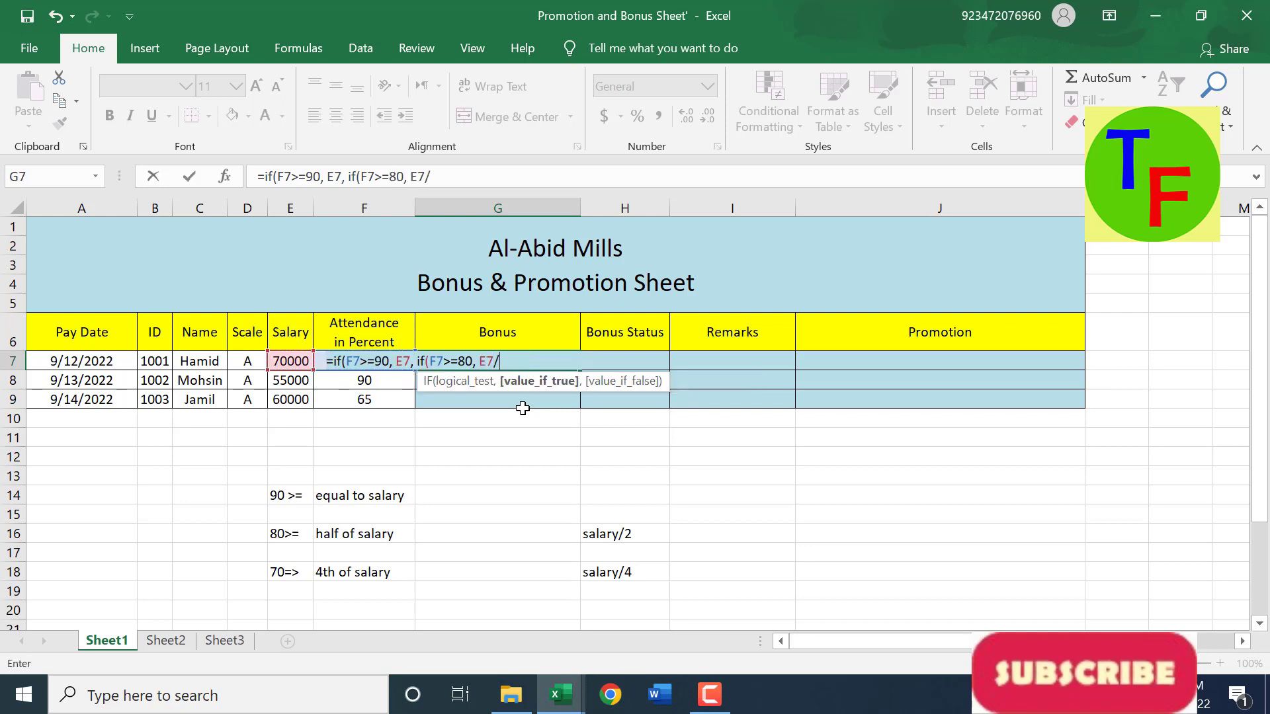
pyautogui.write('2, ')
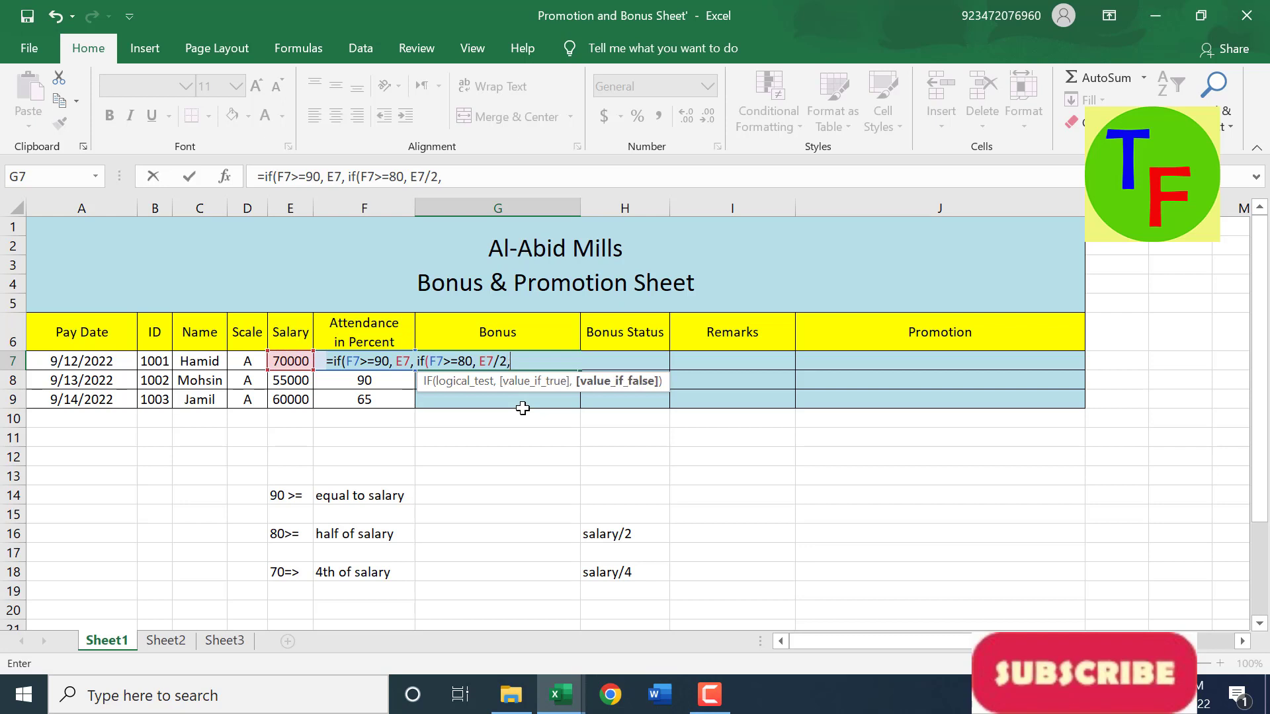
# Nest a third IF in the G7 formula that tests F7>=70, with F7 as the start of its true value.
pyautogui.write('if(')
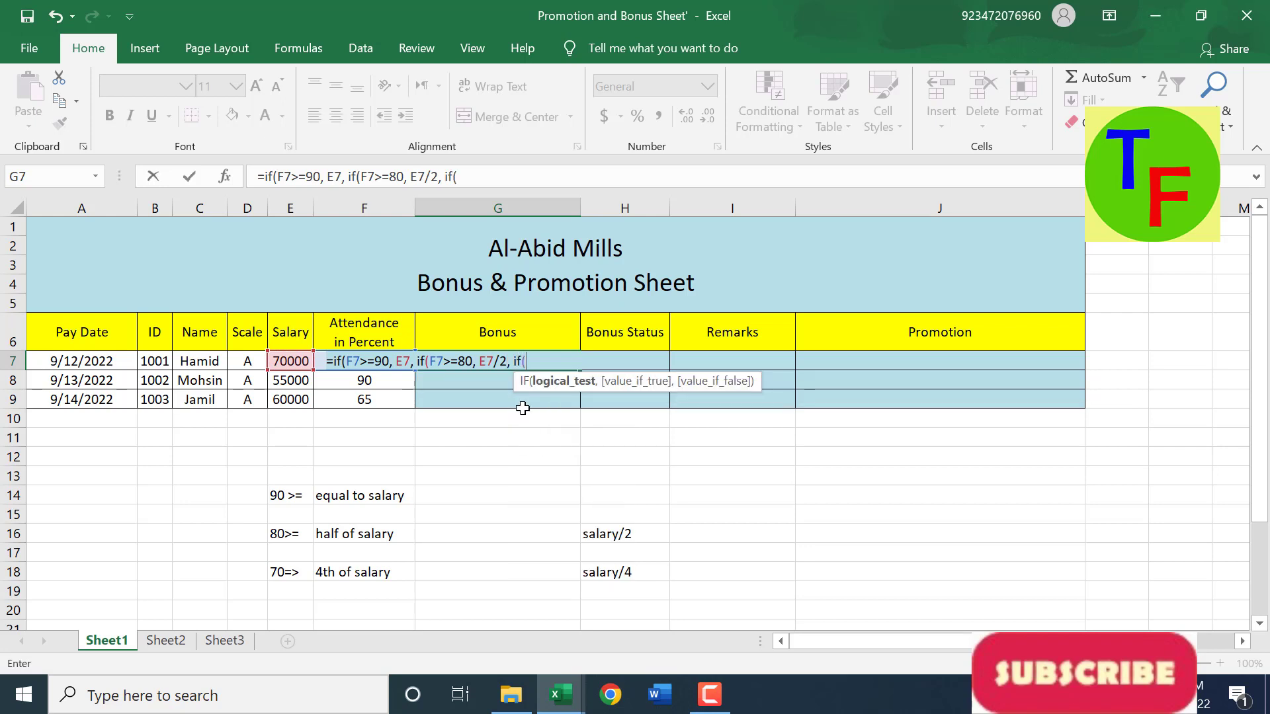
pyautogui.press('Left')
pyautogui.press('Left')
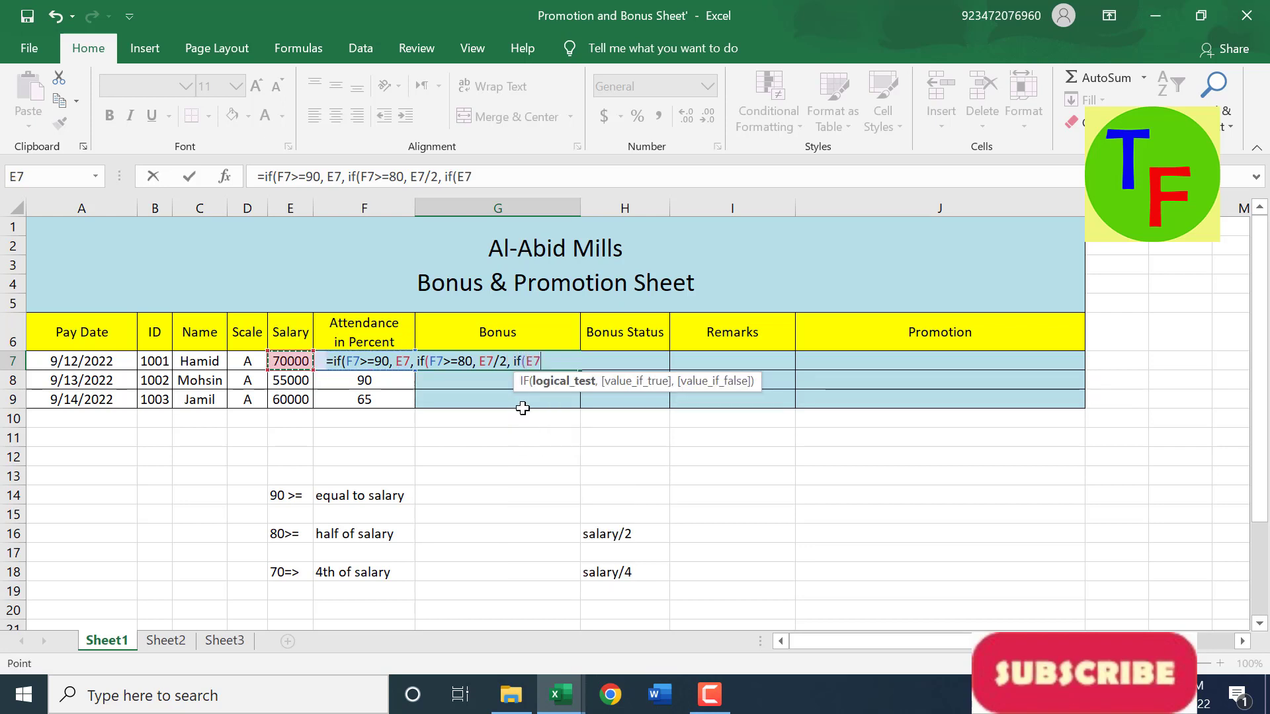
pyautogui.write('>=7')
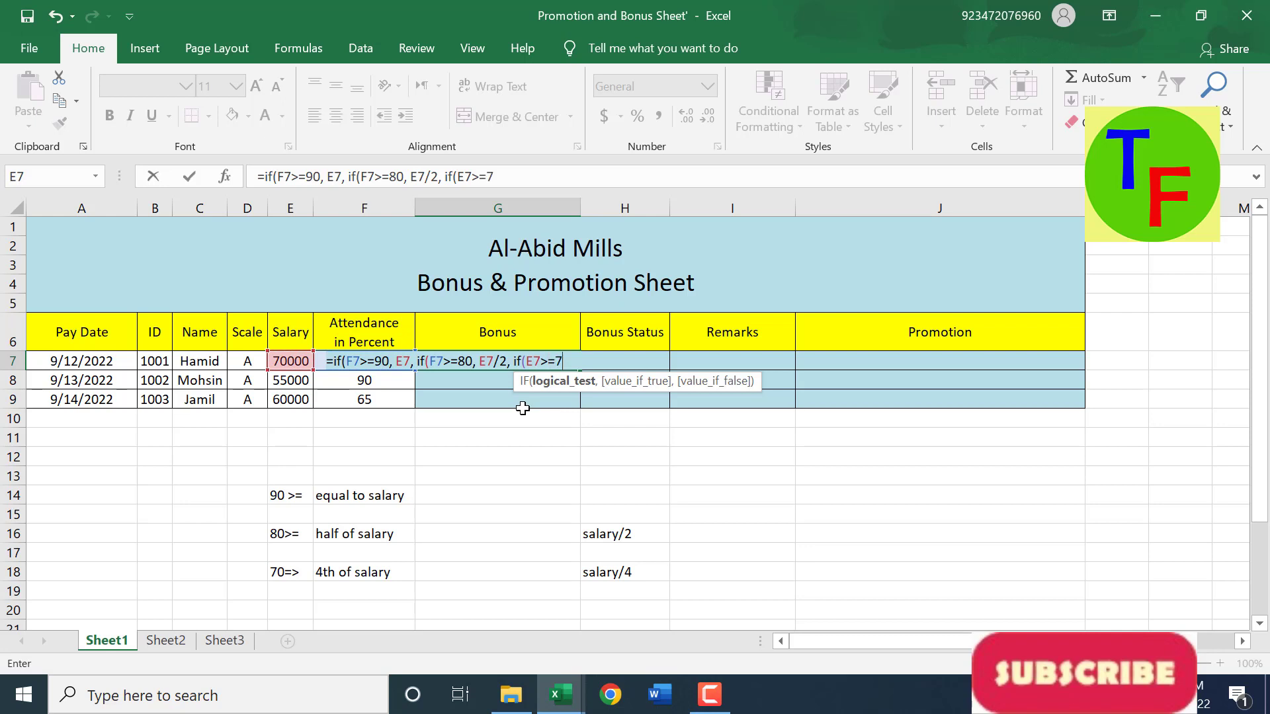
pyautogui.write('0.')
pyautogui.press('BackSpace')
pyautogui.write(',')
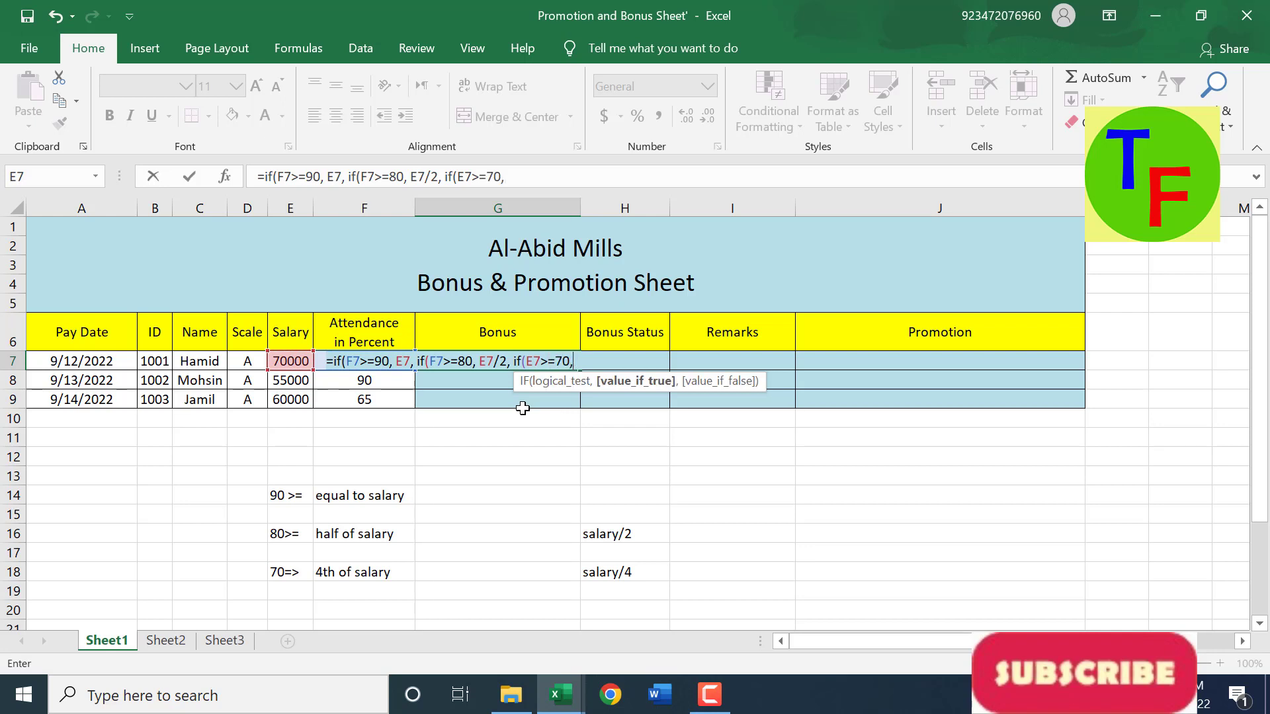
pyautogui.press('Left')
pyautogui.click(534, 361)
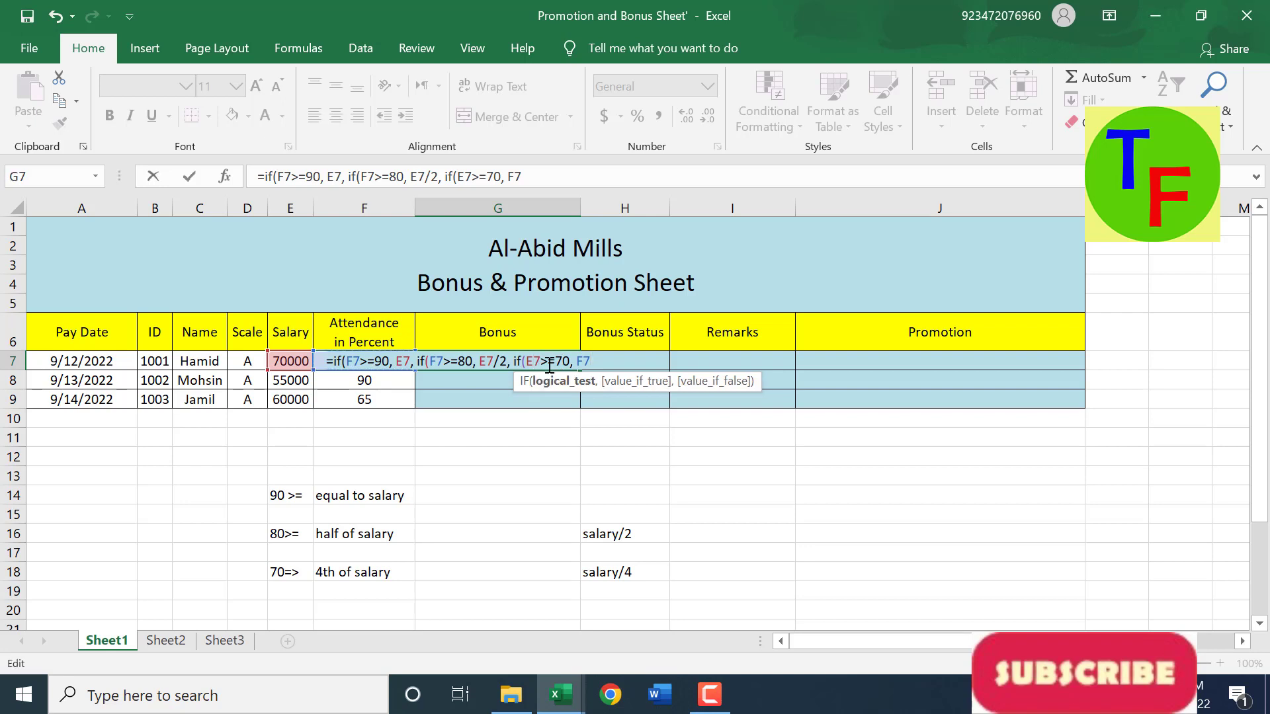
pyautogui.press('Delete')
pyautogui.write('f')
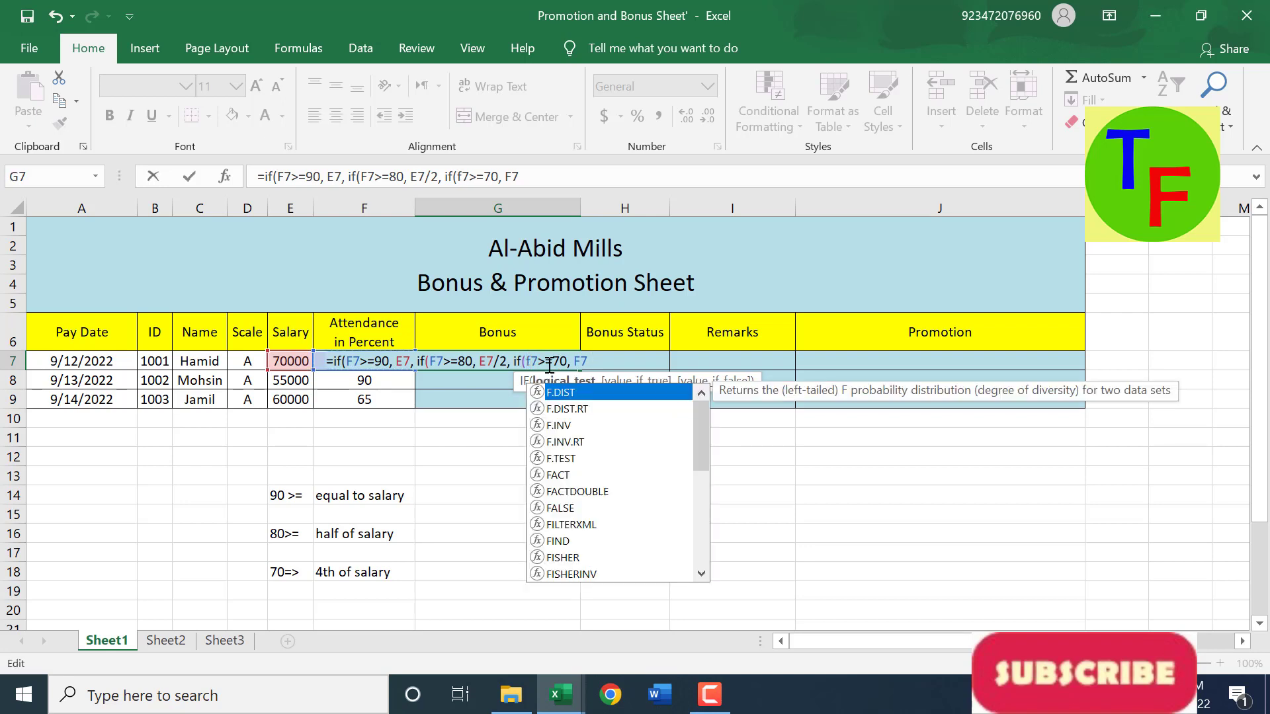
# Complete the third IF with F7/4 if true and 0 otherwise, and copy the G7 formula down to G9.
pyautogui.click(607, 357)
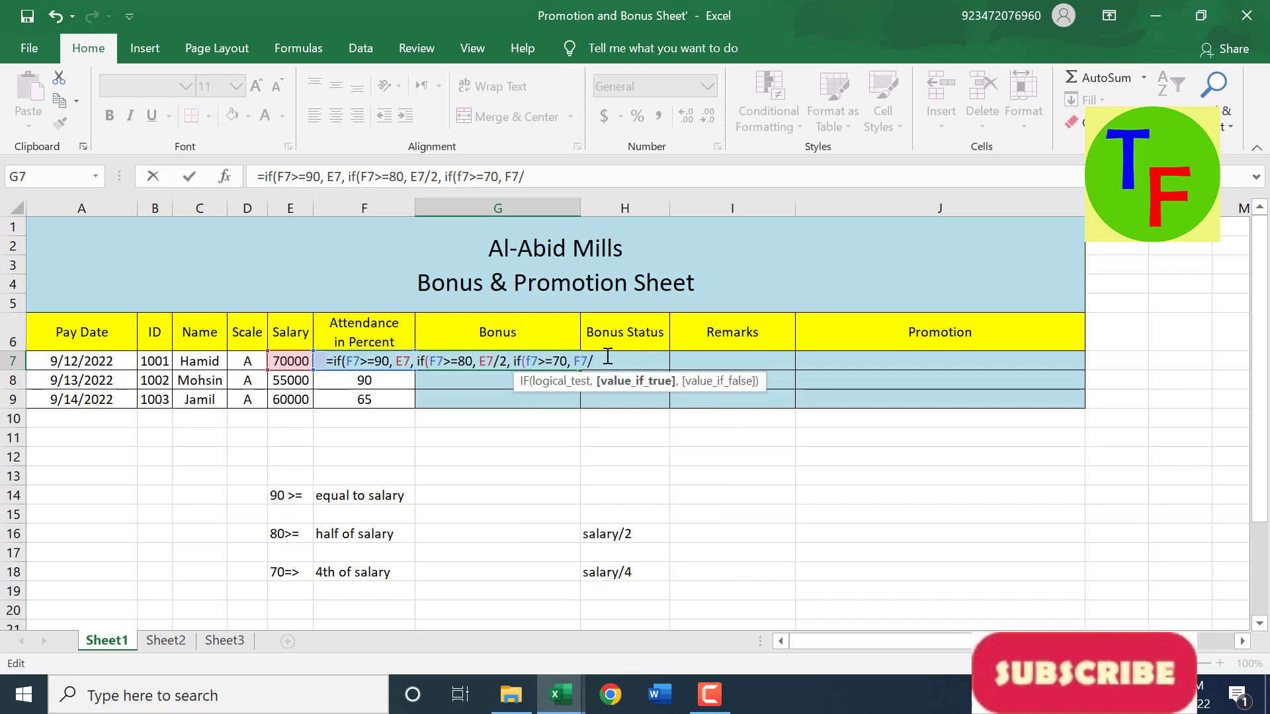
pyautogui.write('4,')
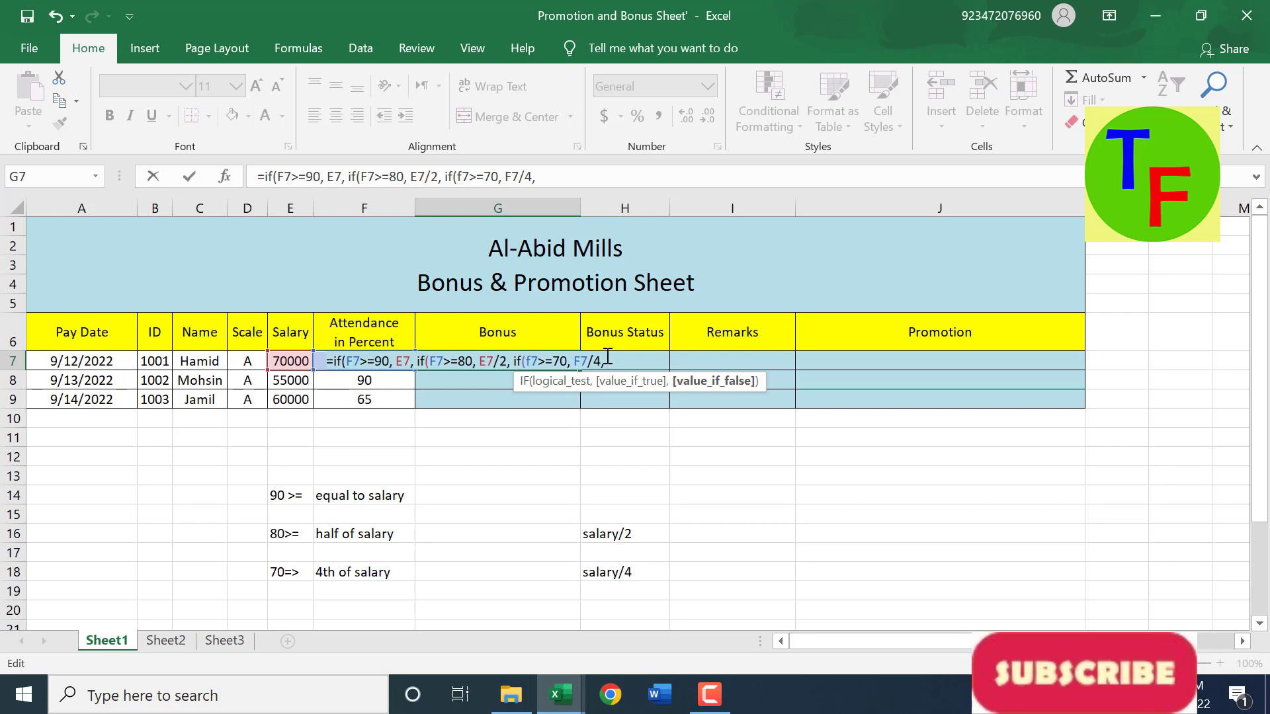
pyautogui.write('0)))')
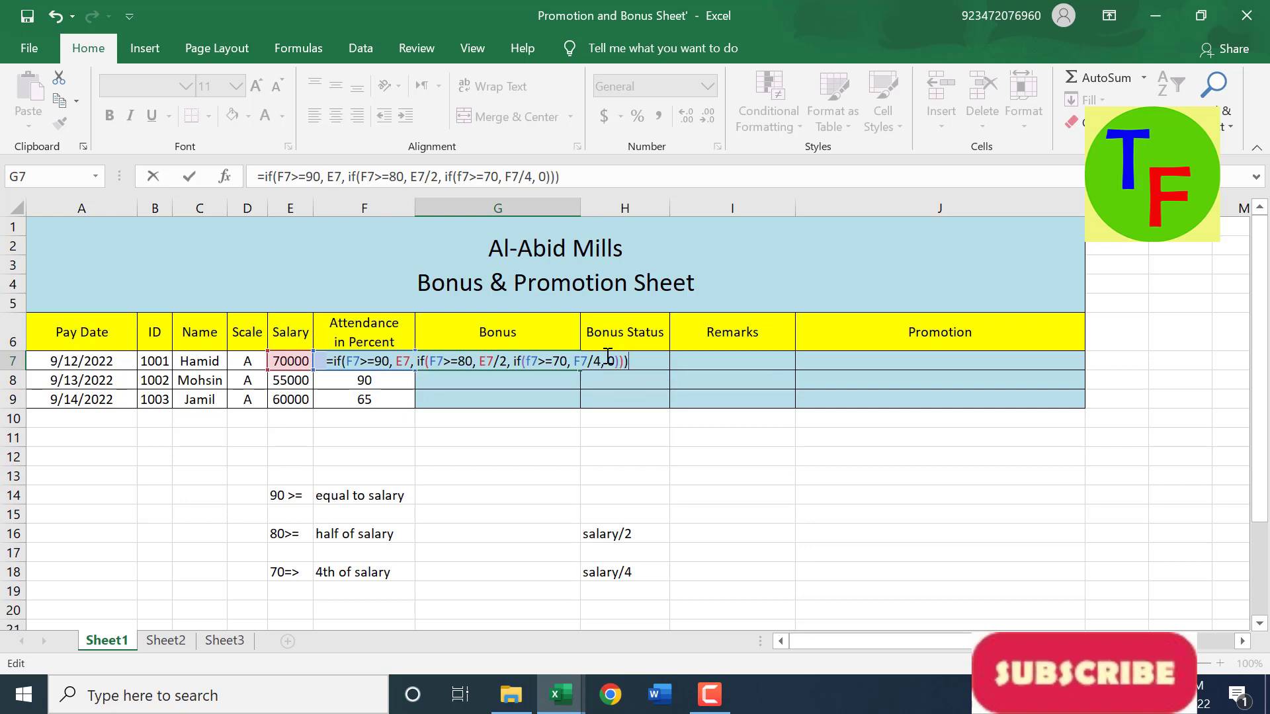
pyautogui.press('Return')
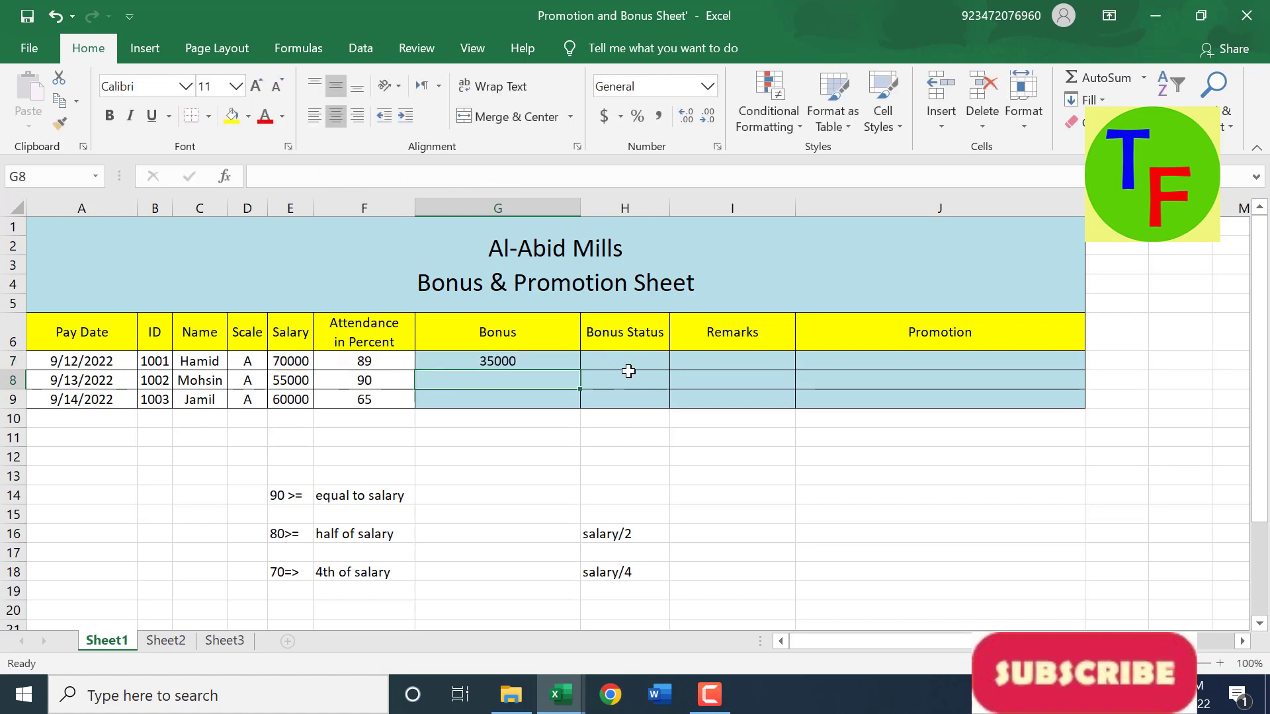
pyautogui.click(537, 360)
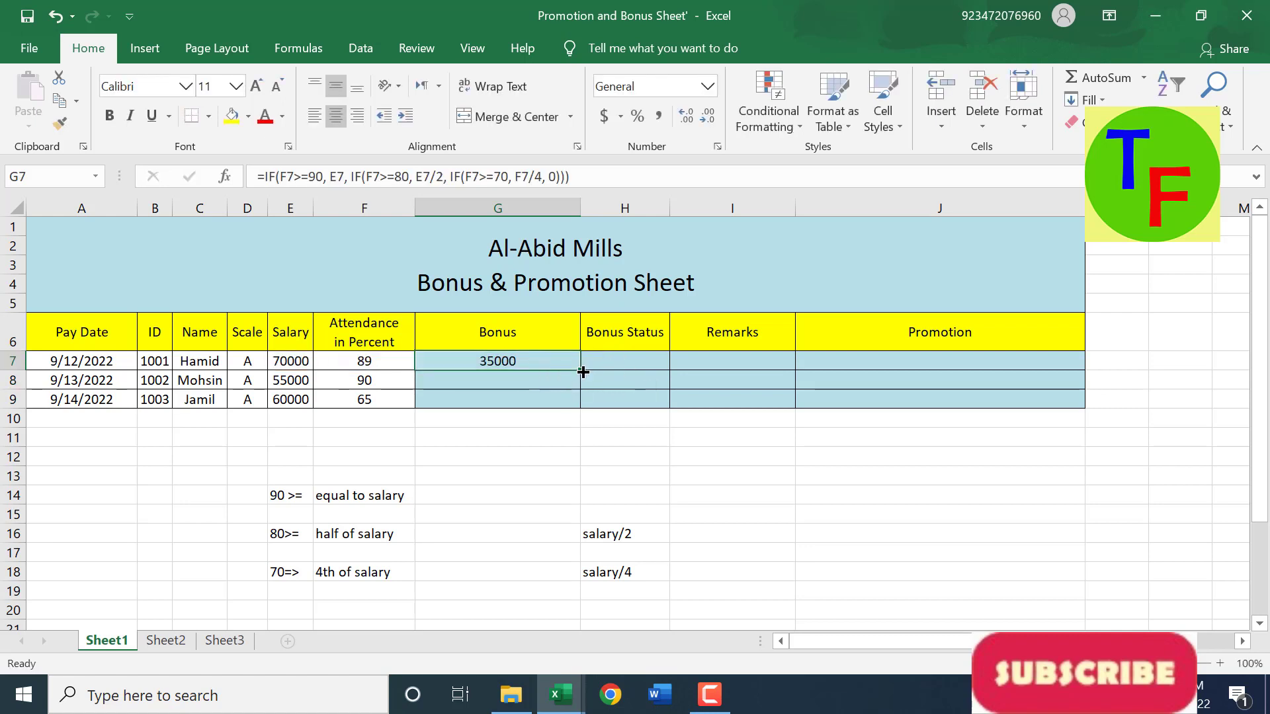
pyautogui.moveTo(580, 371); pyautogui.dragTo(581, 411)
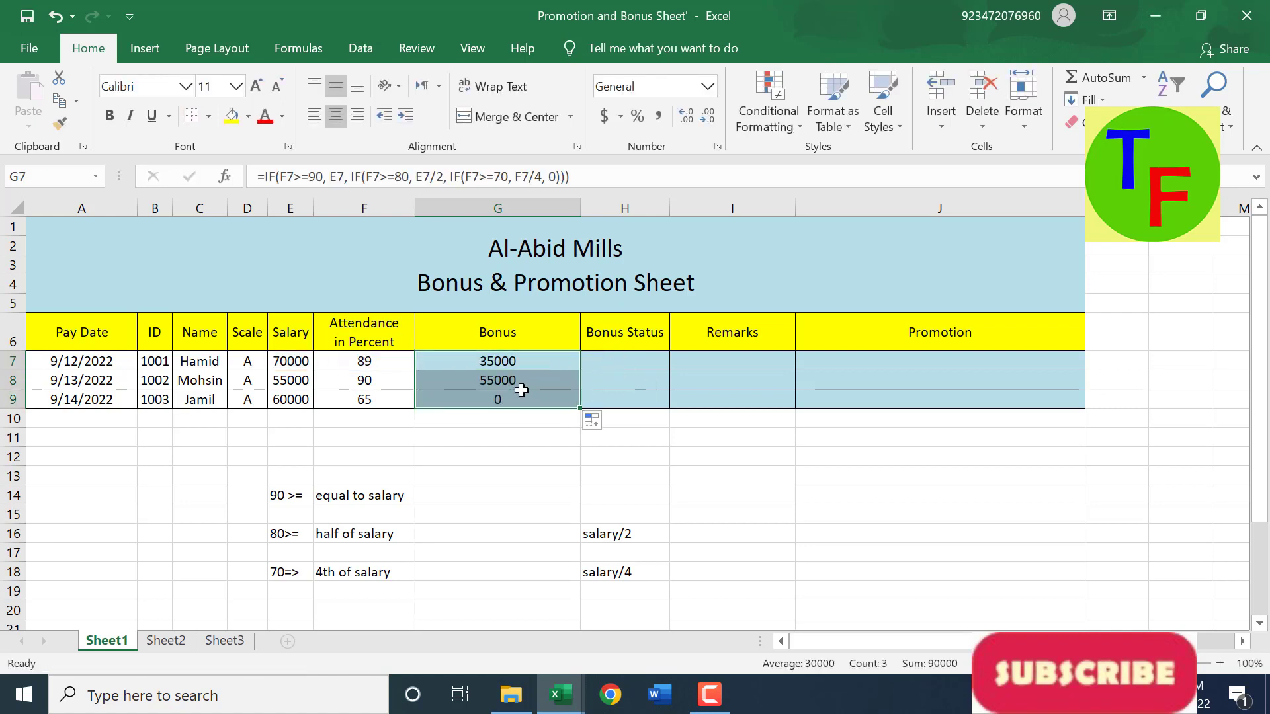
# Set the first employee's attendance in F7 to 90 and compare the G7 bonus with the salary in E7.
pyautogui.click(375, 364)
pyautogui.write('90')
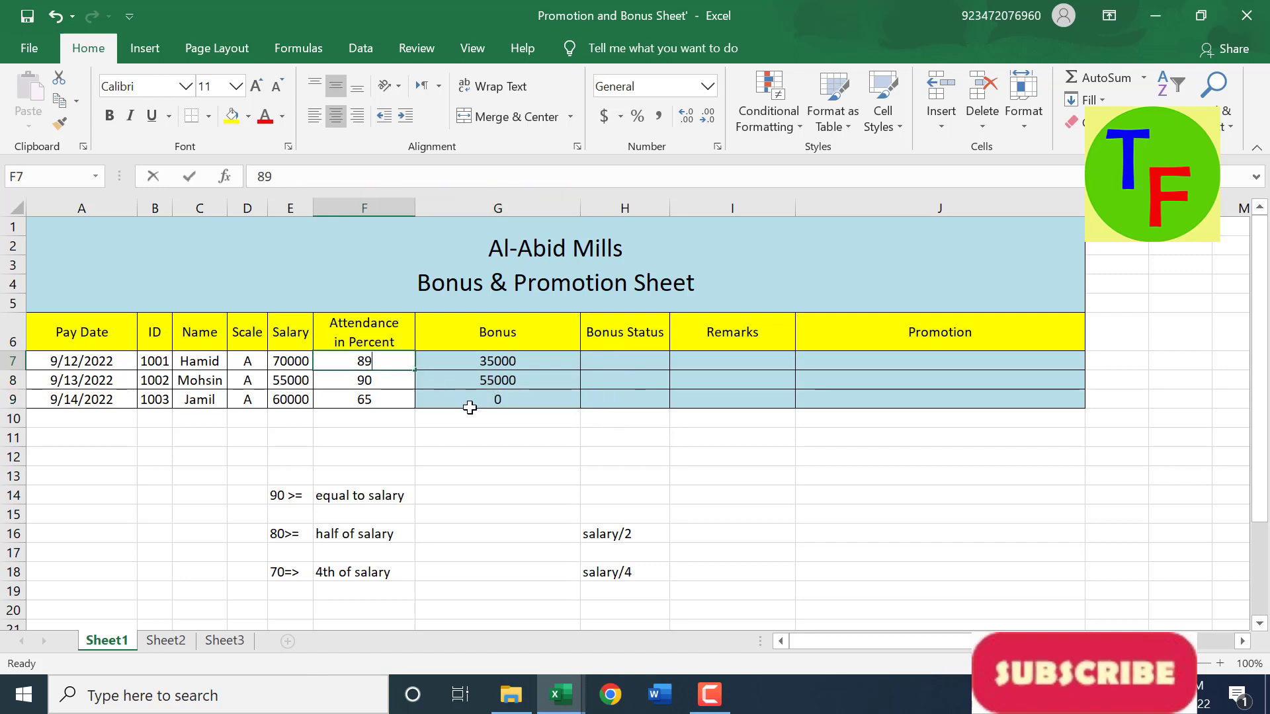
pyautogui.press('Return')
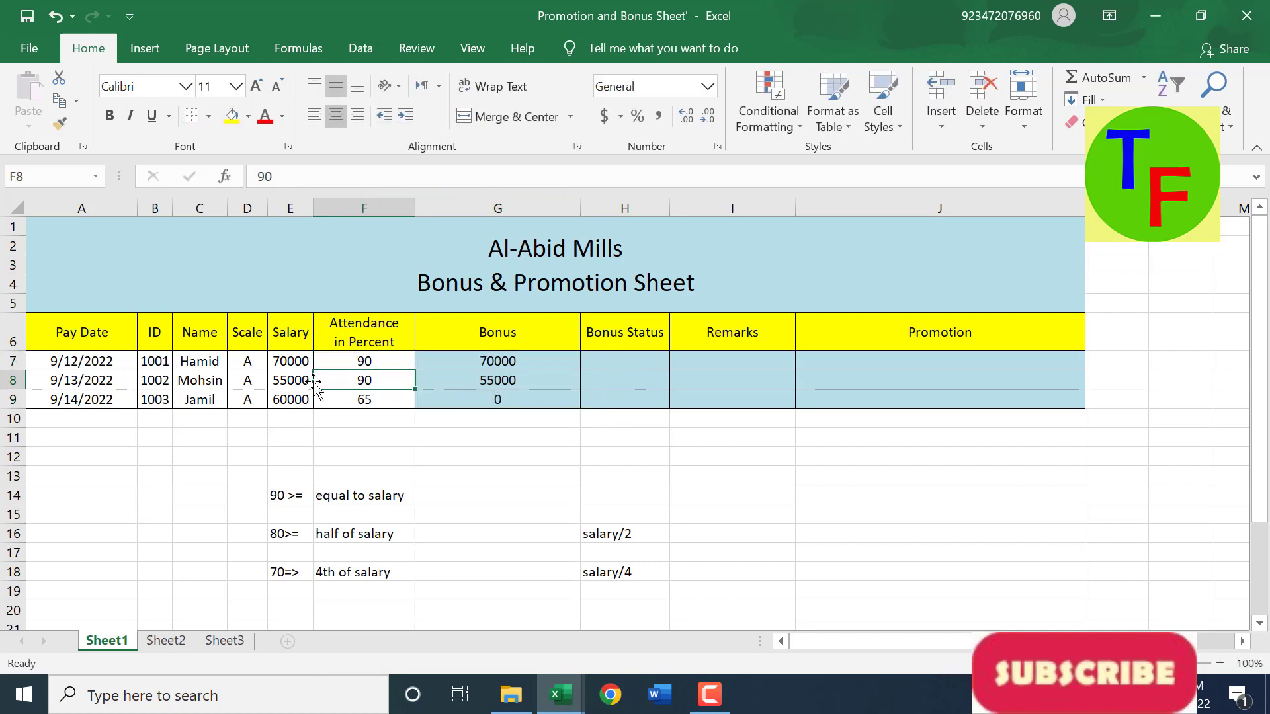
pyautogui.click(304, 361)
pyautogui.click(530, 355)
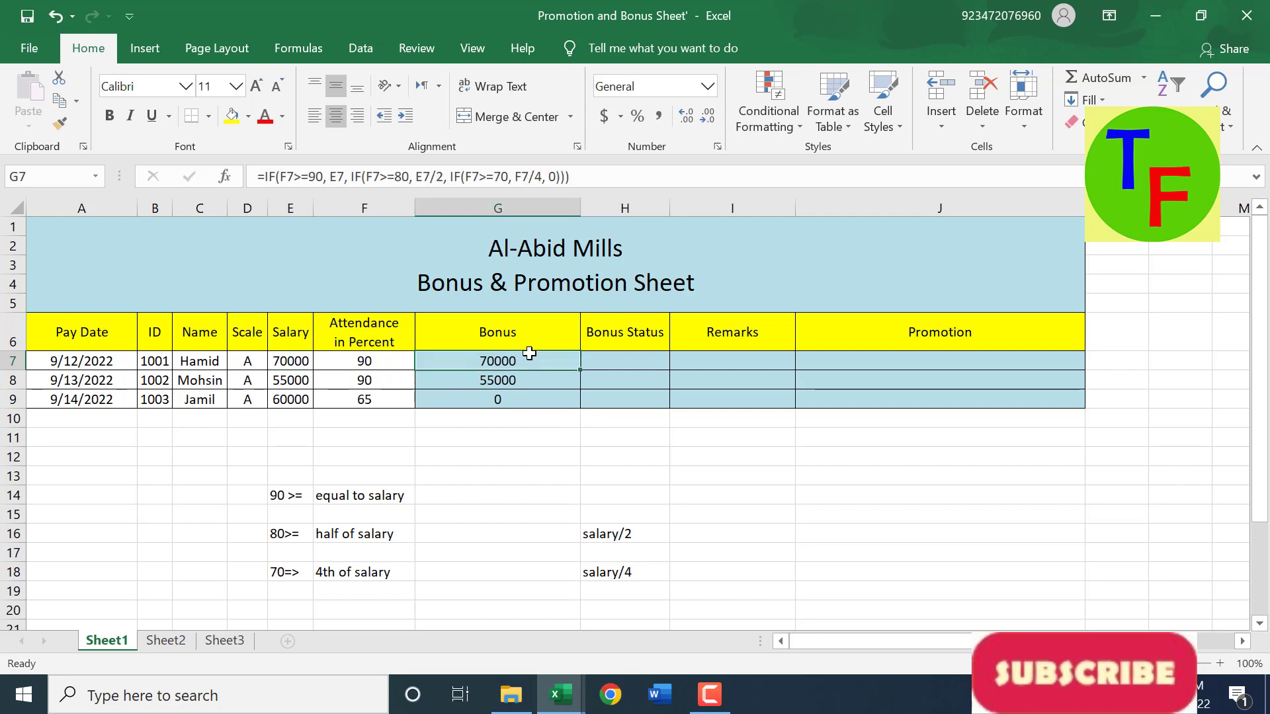
# Set the first employee's attendance in F7 to 85 and check the bonus in G7.
pyautogui.click(382, 361)
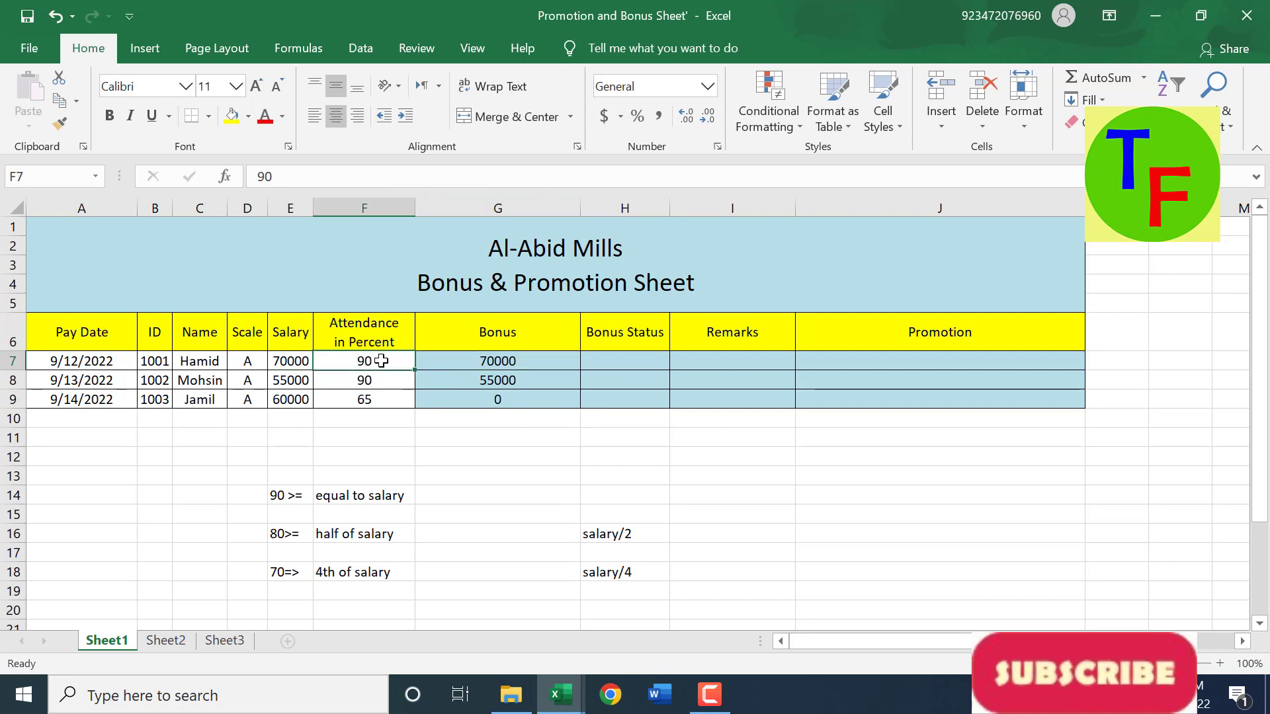
pyautogui.write('85')
pyautogui.press('Return')
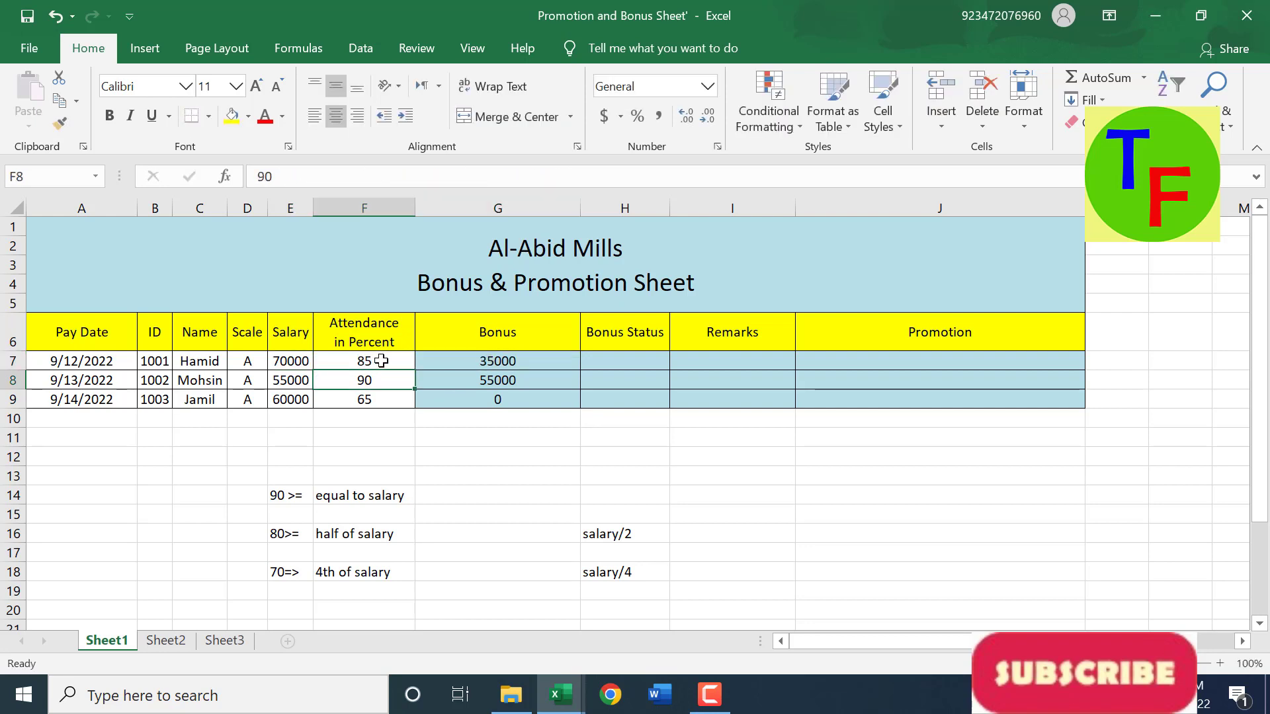
pyautogui.click(382, 361)
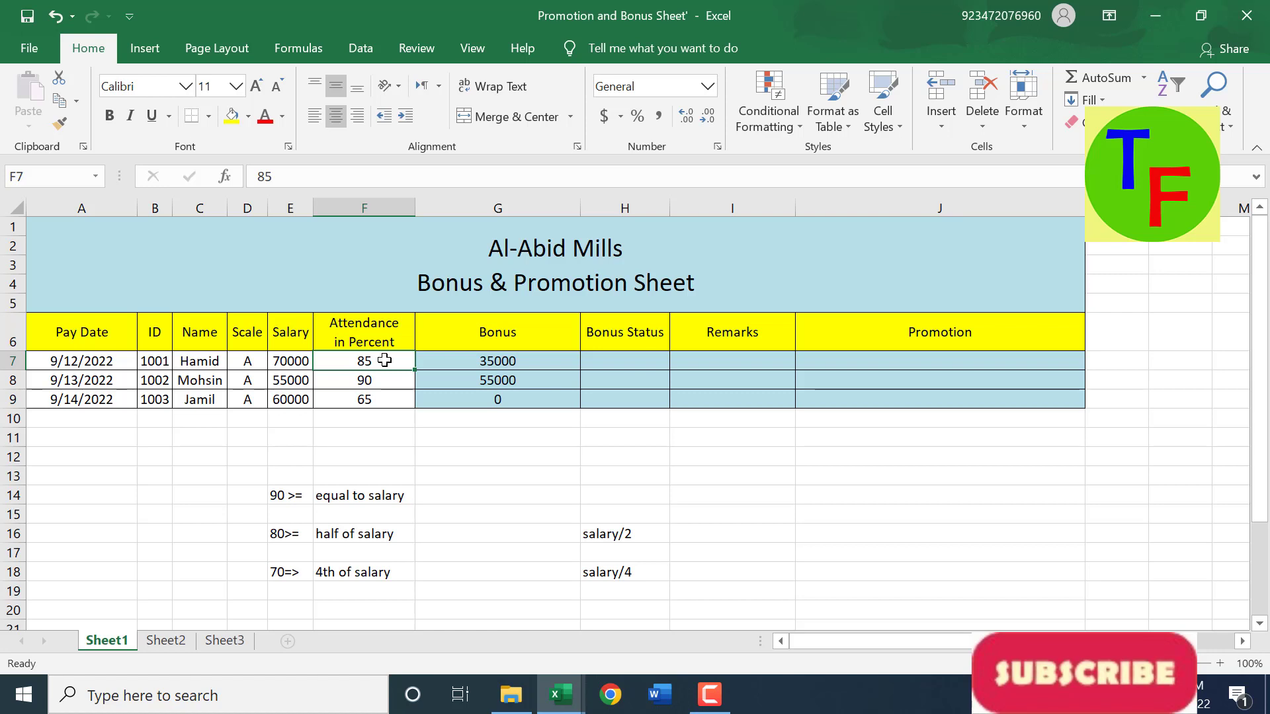
pyautogui.click(506, 363)
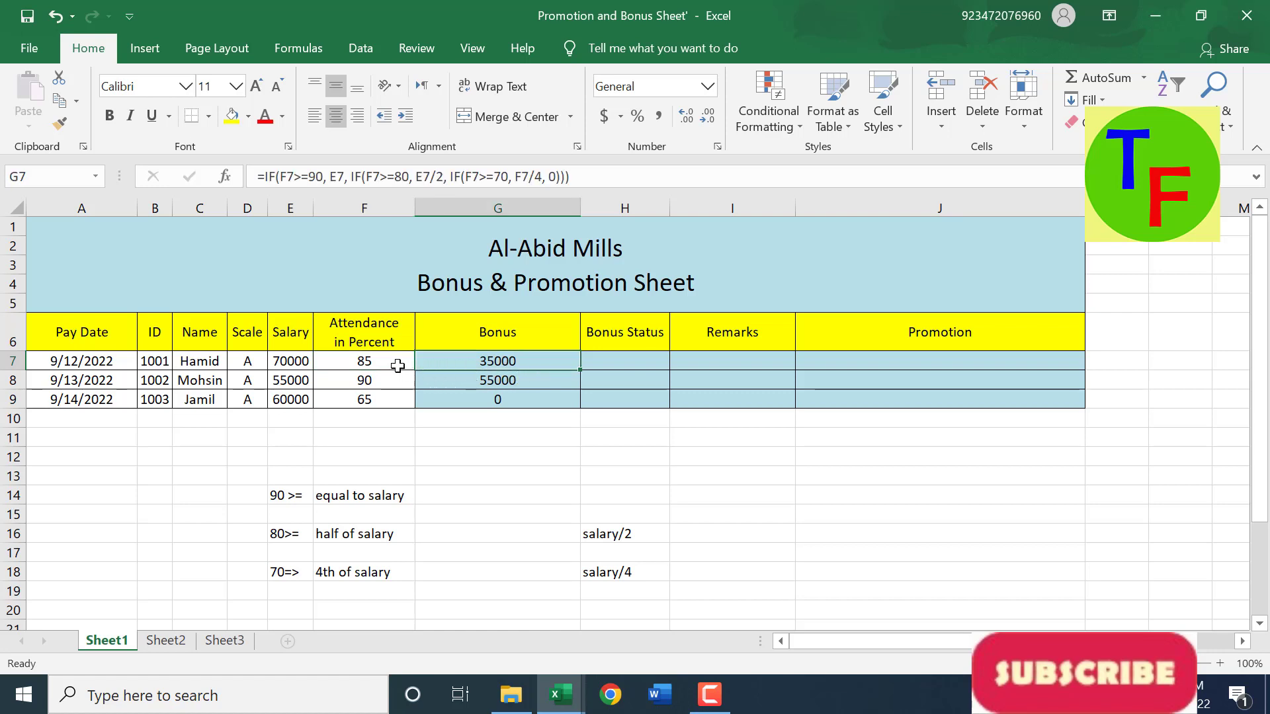
pyautogui.write('79')
pyautogui.press('Return')
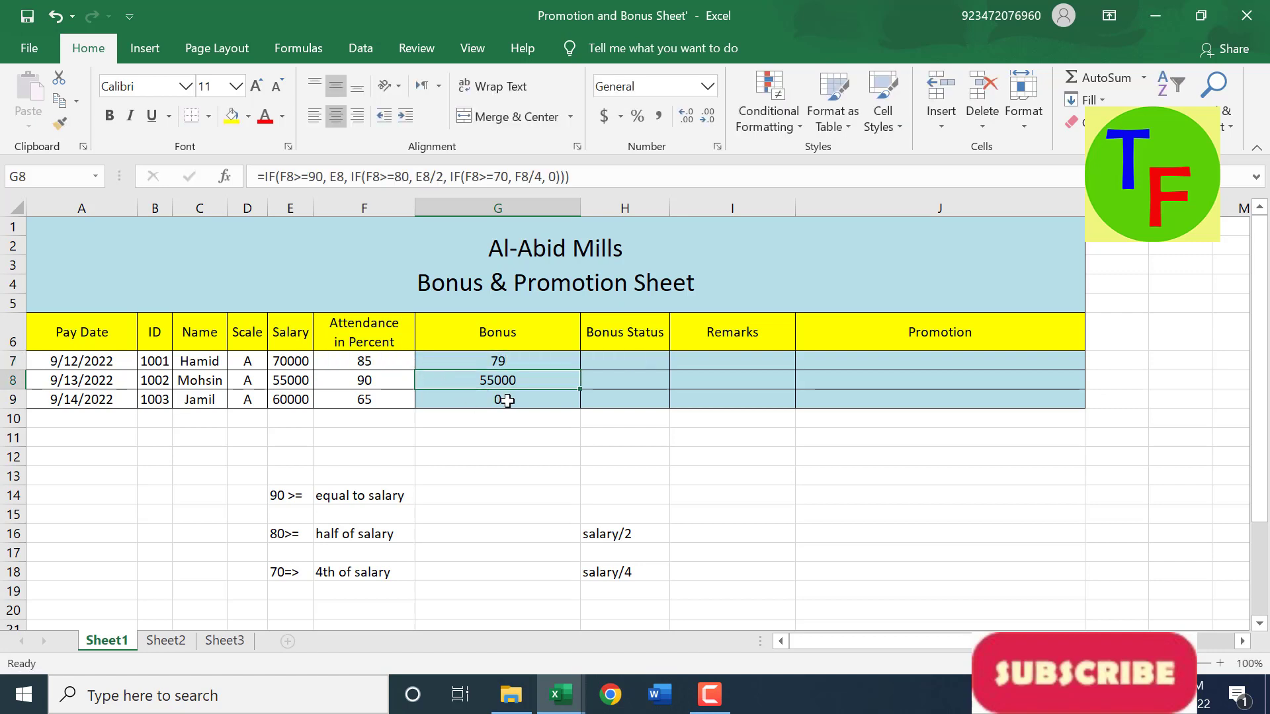
pyautogui.click(389, 361)
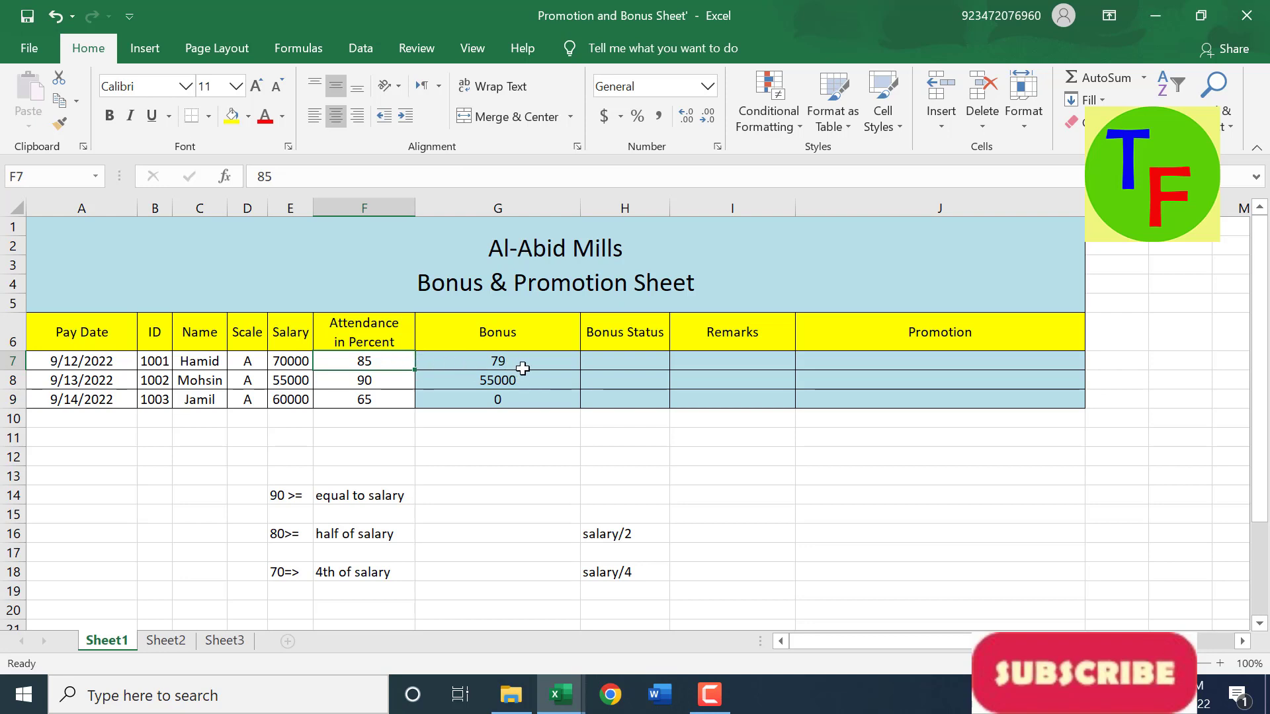
pyautogui.click(520, 363)
# Set the first employee's attendance in F7 to 79.
pyautogui.click(386, 363)
pyautogui.write('79')
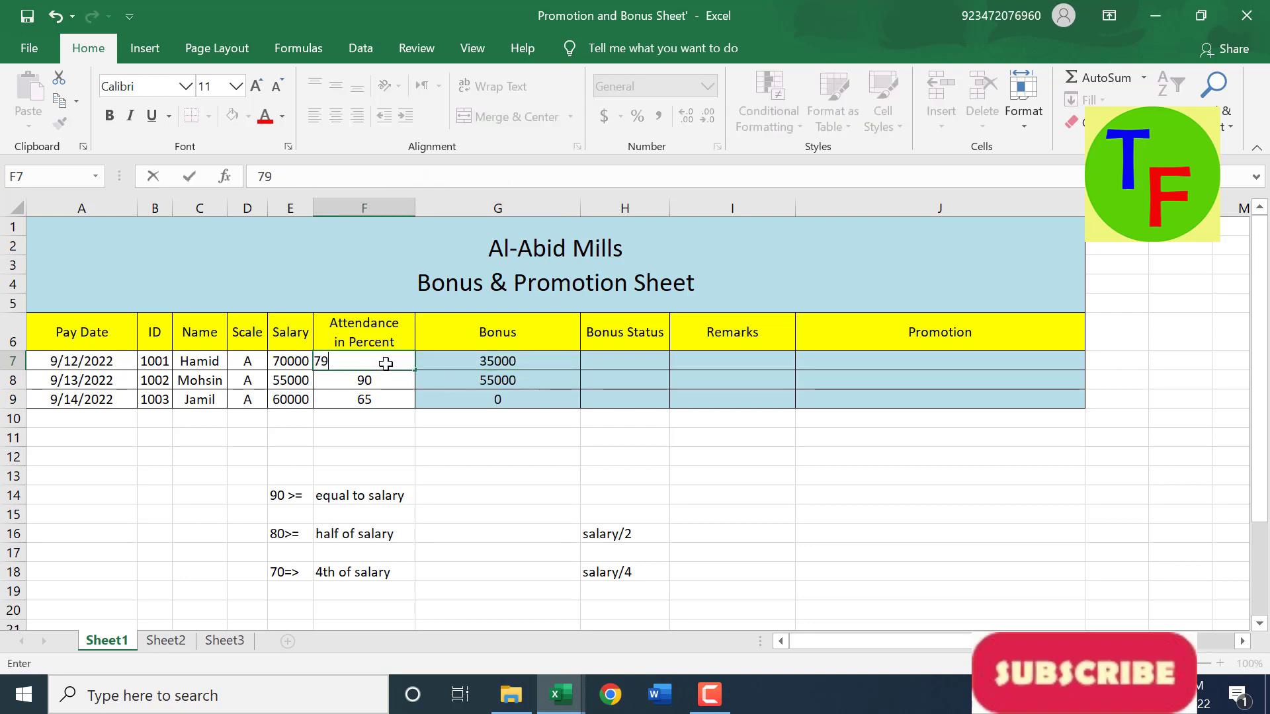
pyautogui.press('Return')
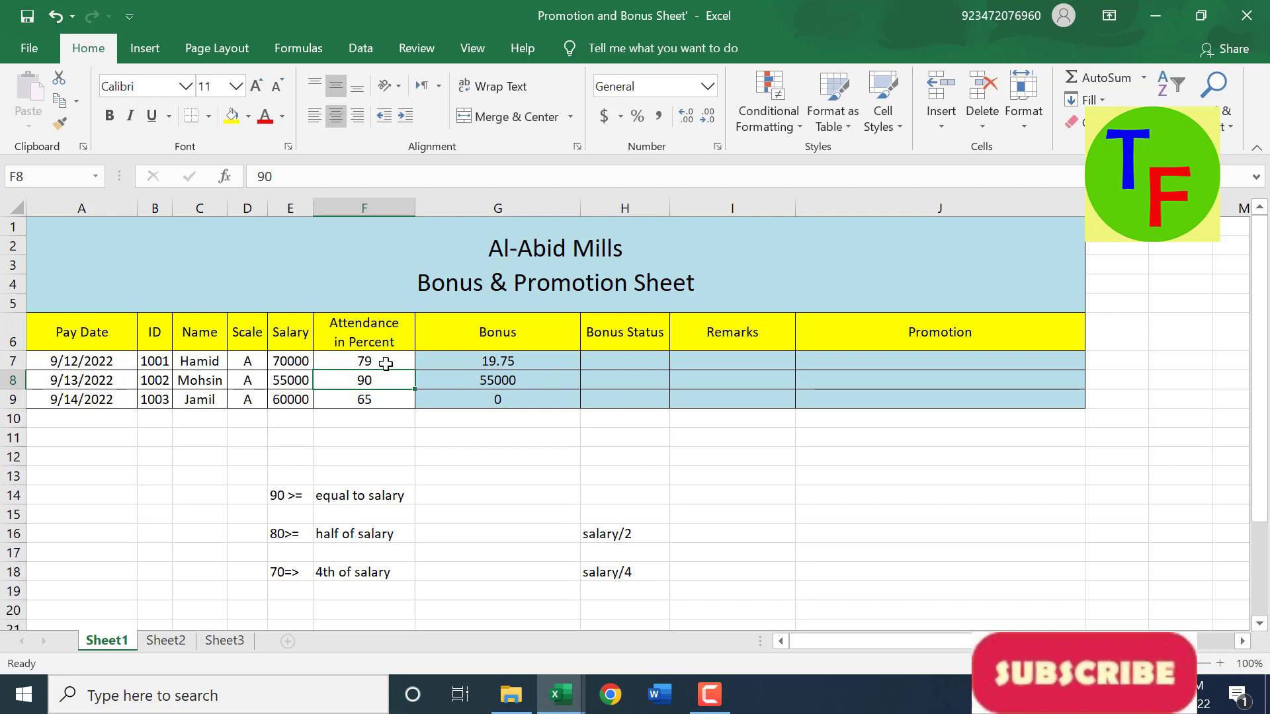
# Correct the G7 bonus formula so its third IF returns E7/4, a quarter of the salary, when attendance is at least 70.
pyautogui.click(512, 365)
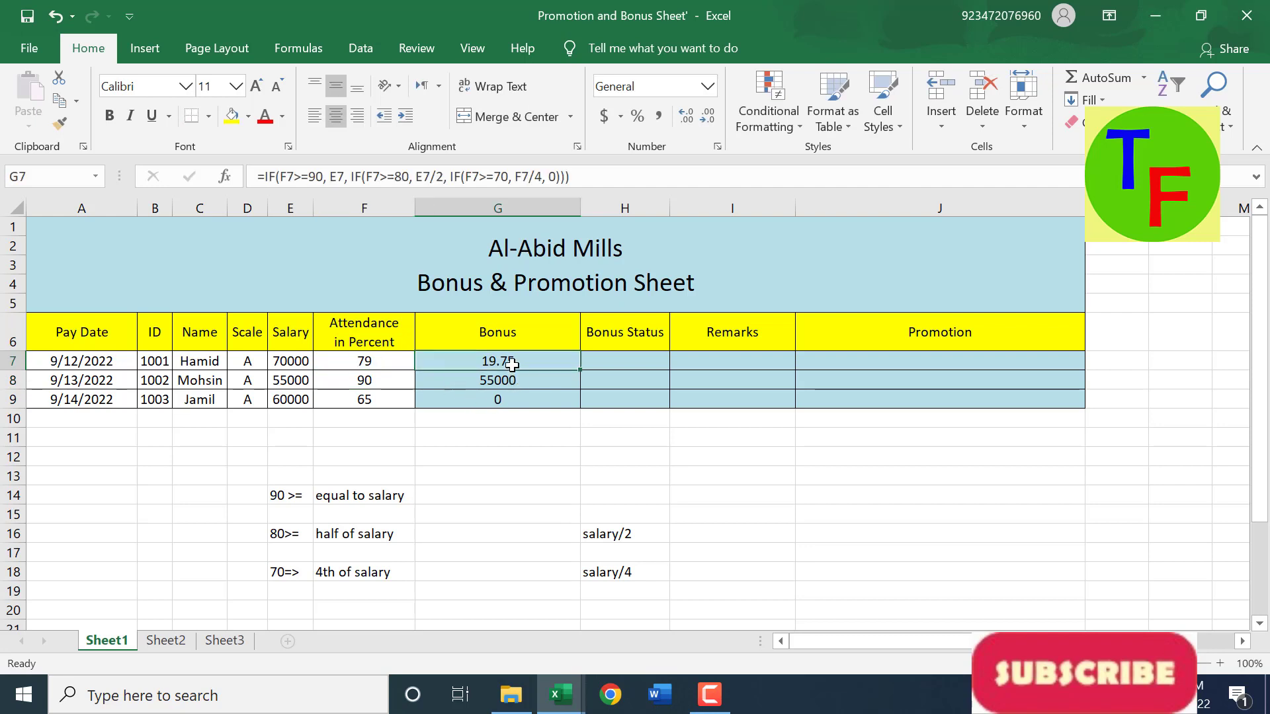
pyautogui.click(532, 179)
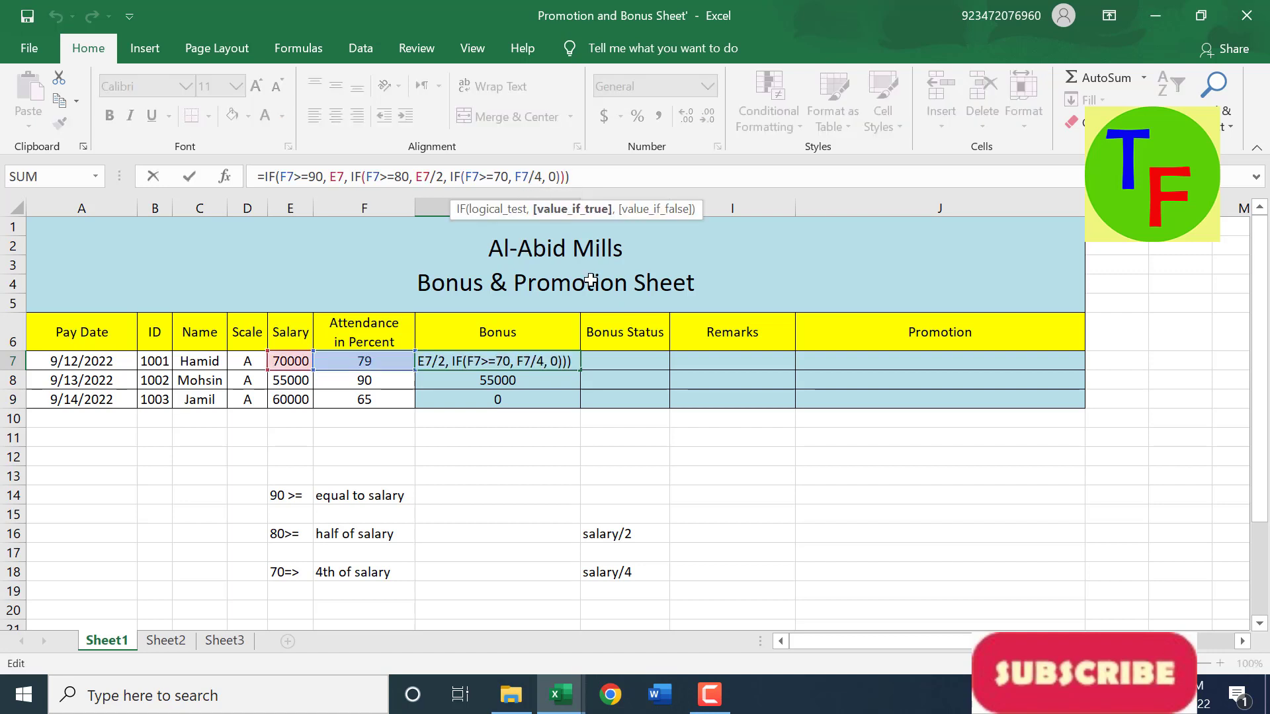
pyautogui.hotkey('shift', 'Left')
pyautogui.write('e')
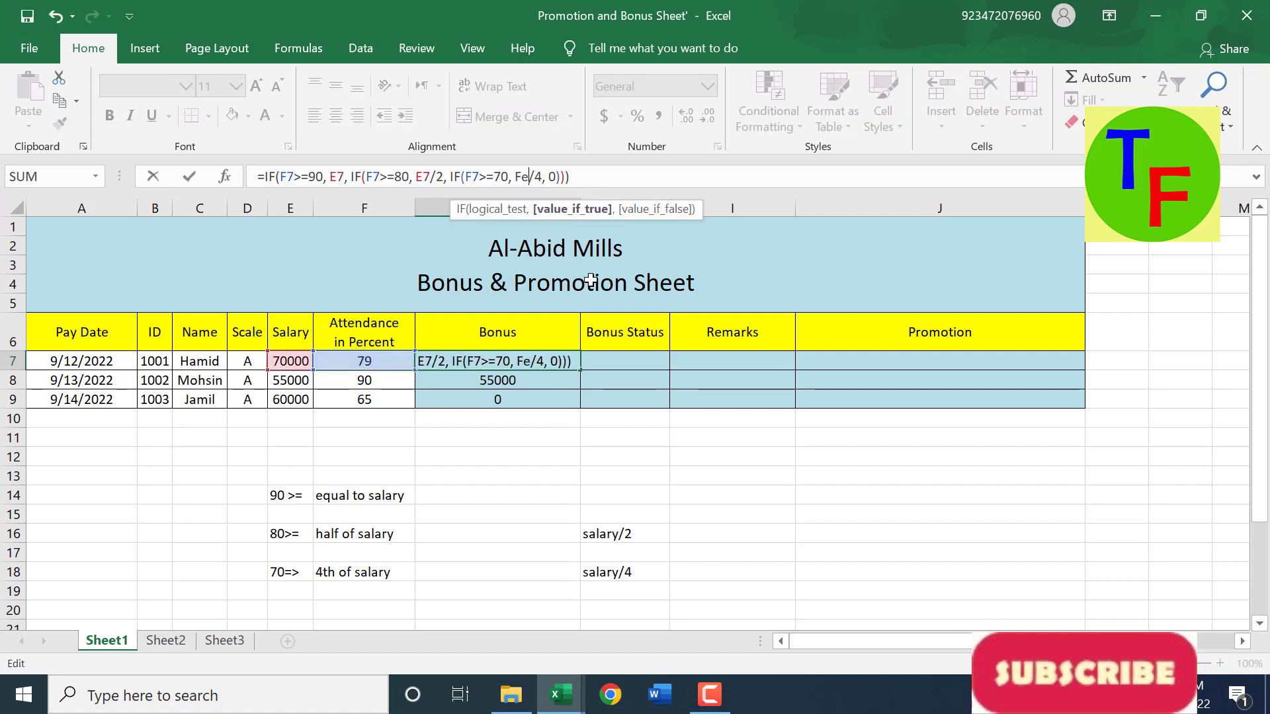
pyautogui.press('BackSpace')
pyautogui.press('BackSpace')
pyautogui.write('e7')
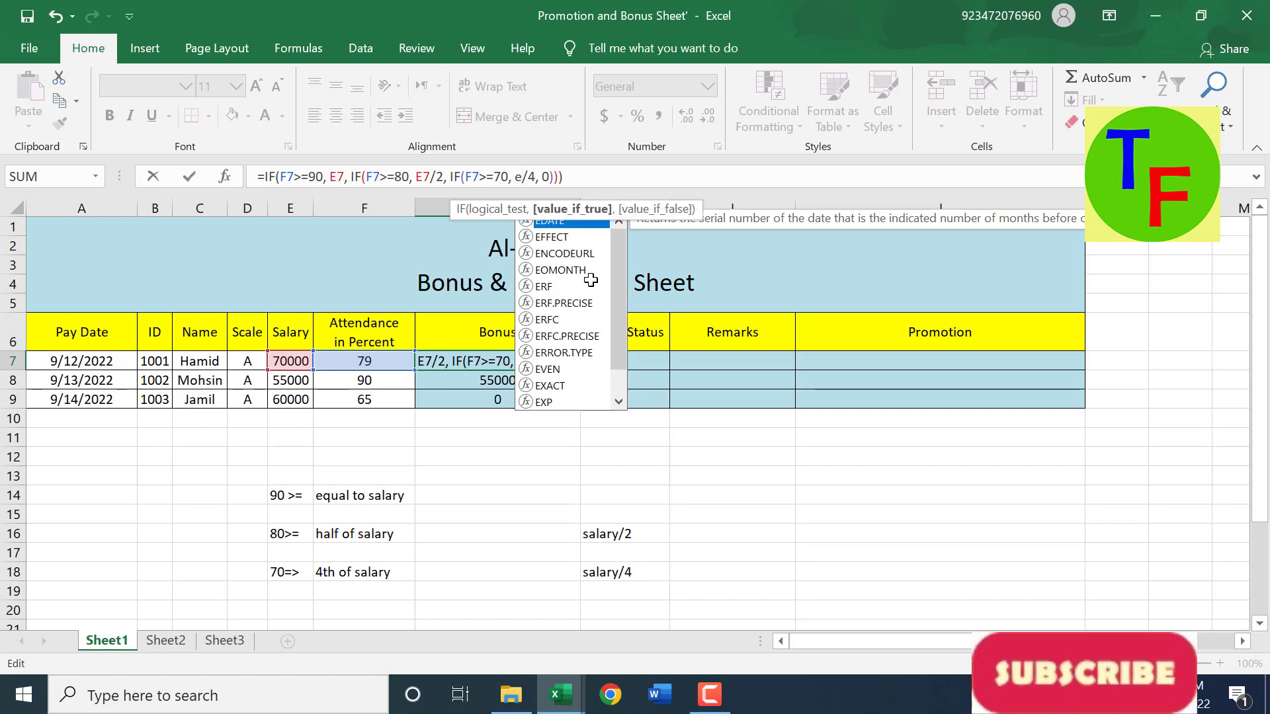
pyautogui.press('Return')
# Copy the corrected bonus formula from G7 down to G9 and check the first employee's bonus against the attendance in F7.
pyautogui.click(542, 360)
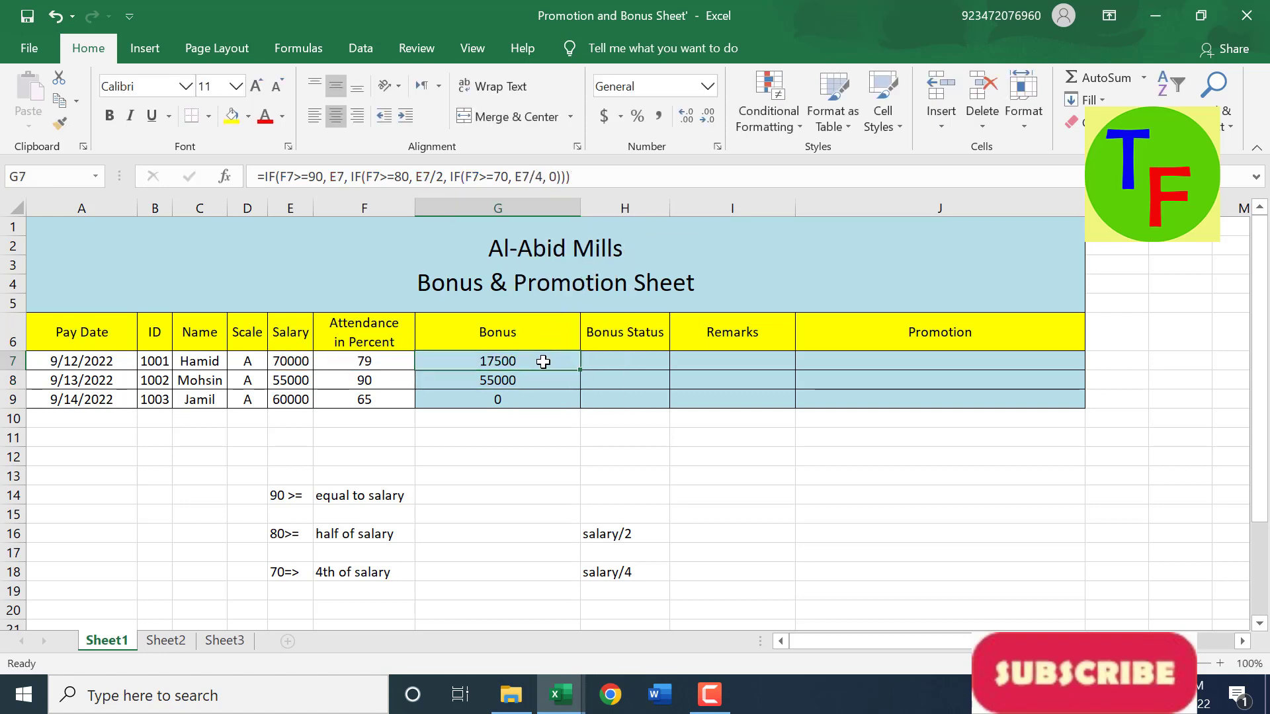
pyautogui.moveTo(584, 375); pyautogui.dragTo(581, 414)
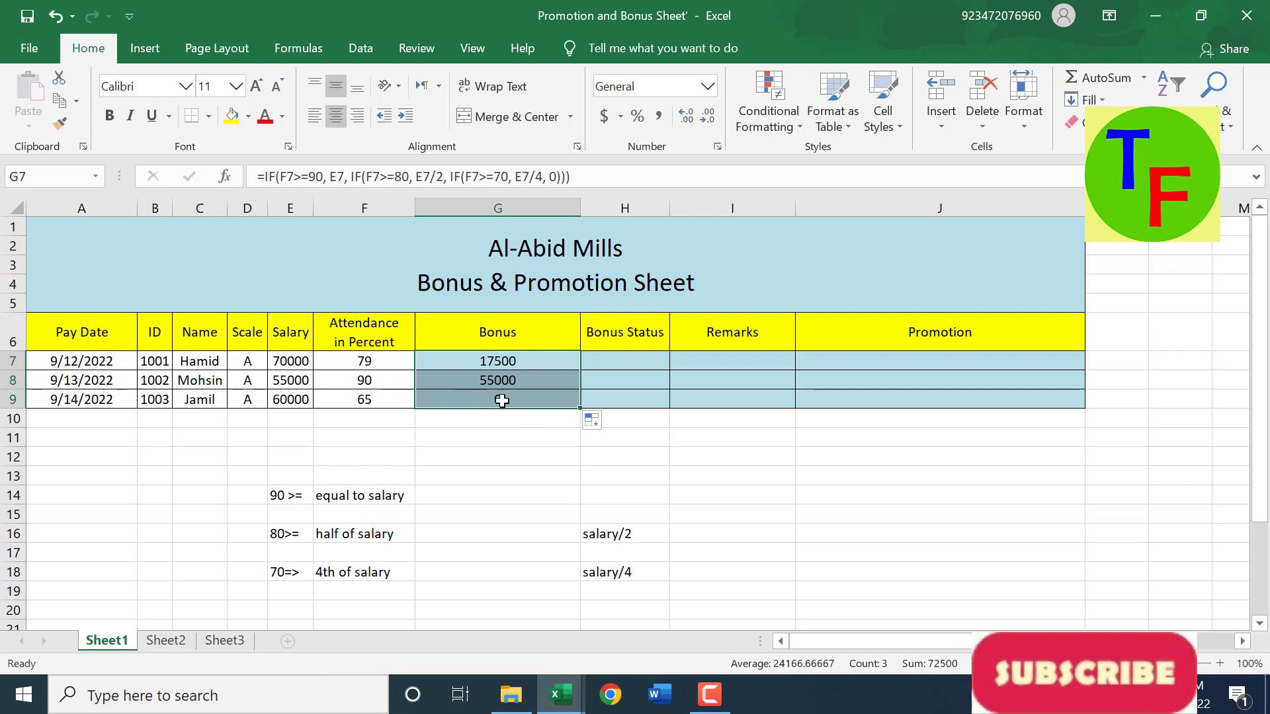
pyautogui.click(543, 359)
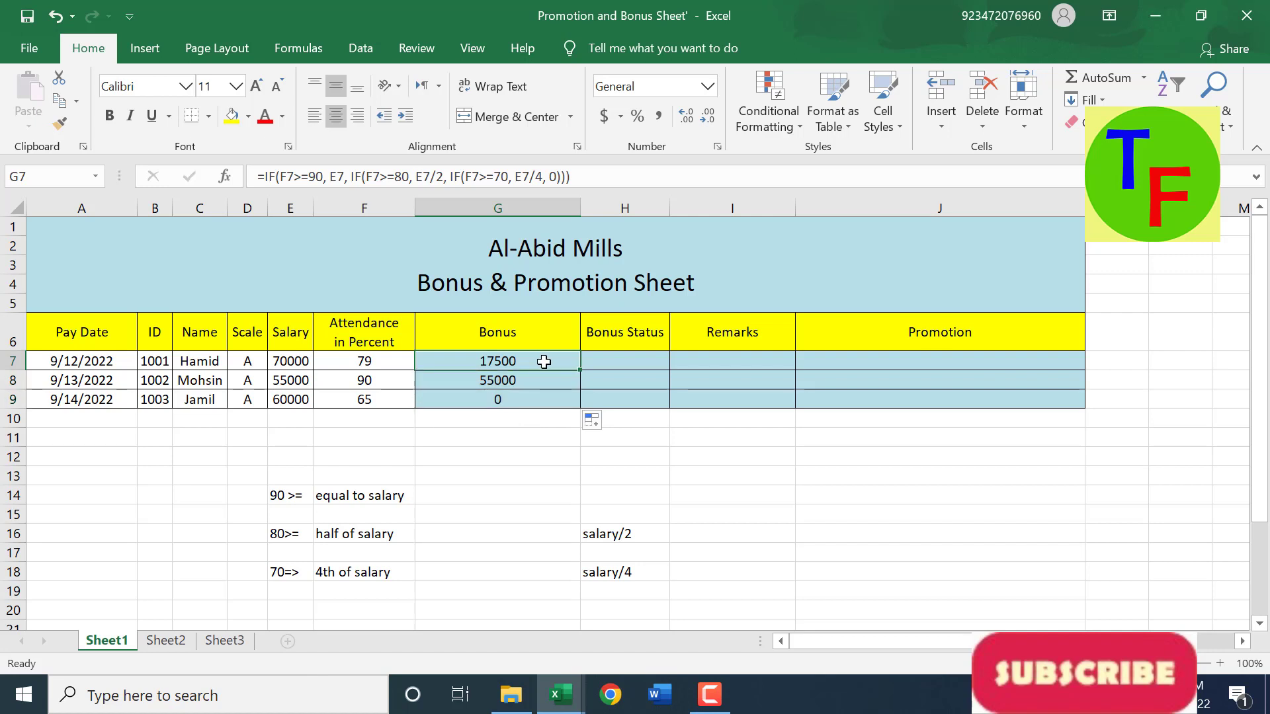
pyautogui.click(364, 361)
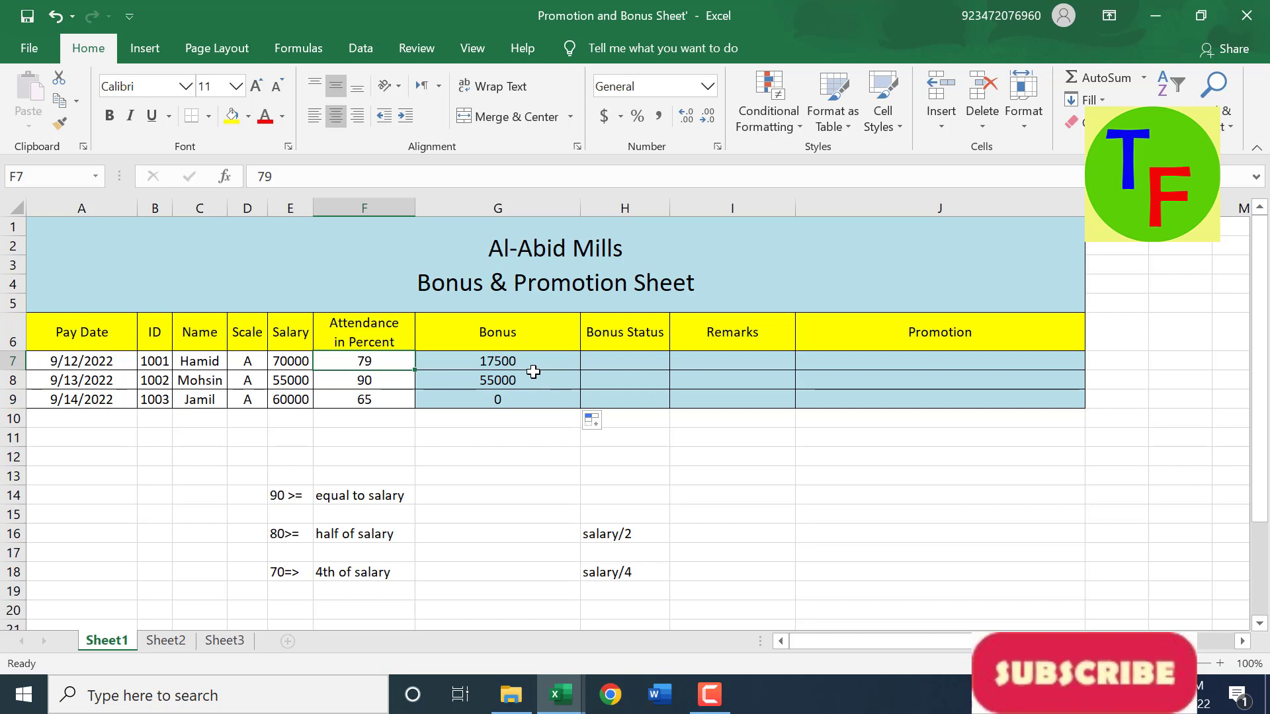
# Clear the bonus formulas in G7:G9 and start an IF in G7 that tests whether TEXT(A7, "mmm") equals "Aug".
pyautogui.moveTo(527, 363); pyautogui.dragTo(518, 395)
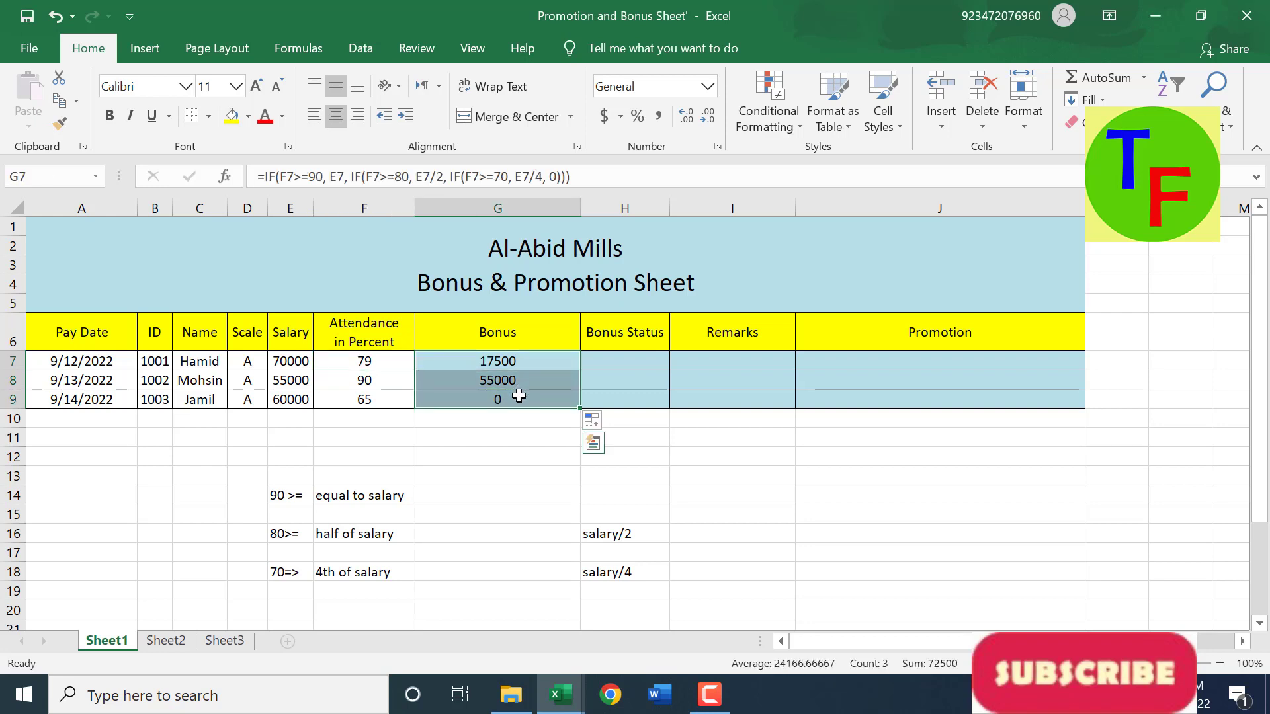
pyautogui.press('Delete')
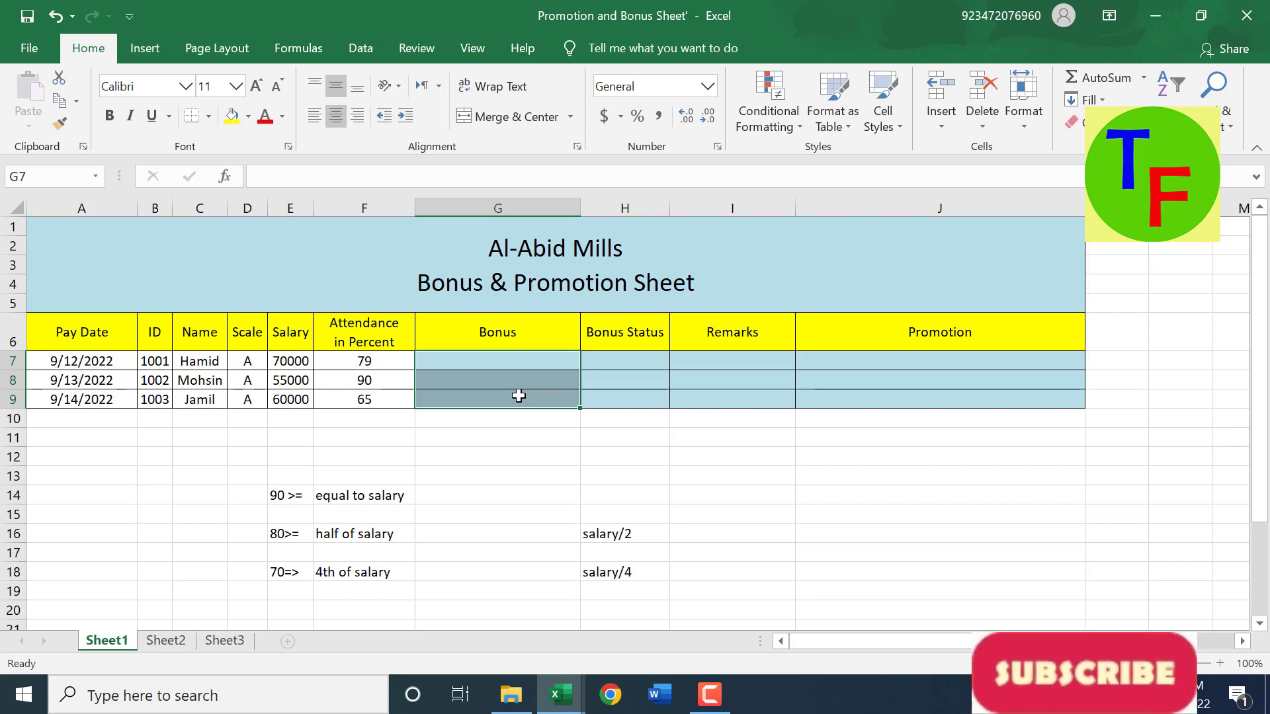
pyautogui.click(570, 362)
pyautogui.write('=')
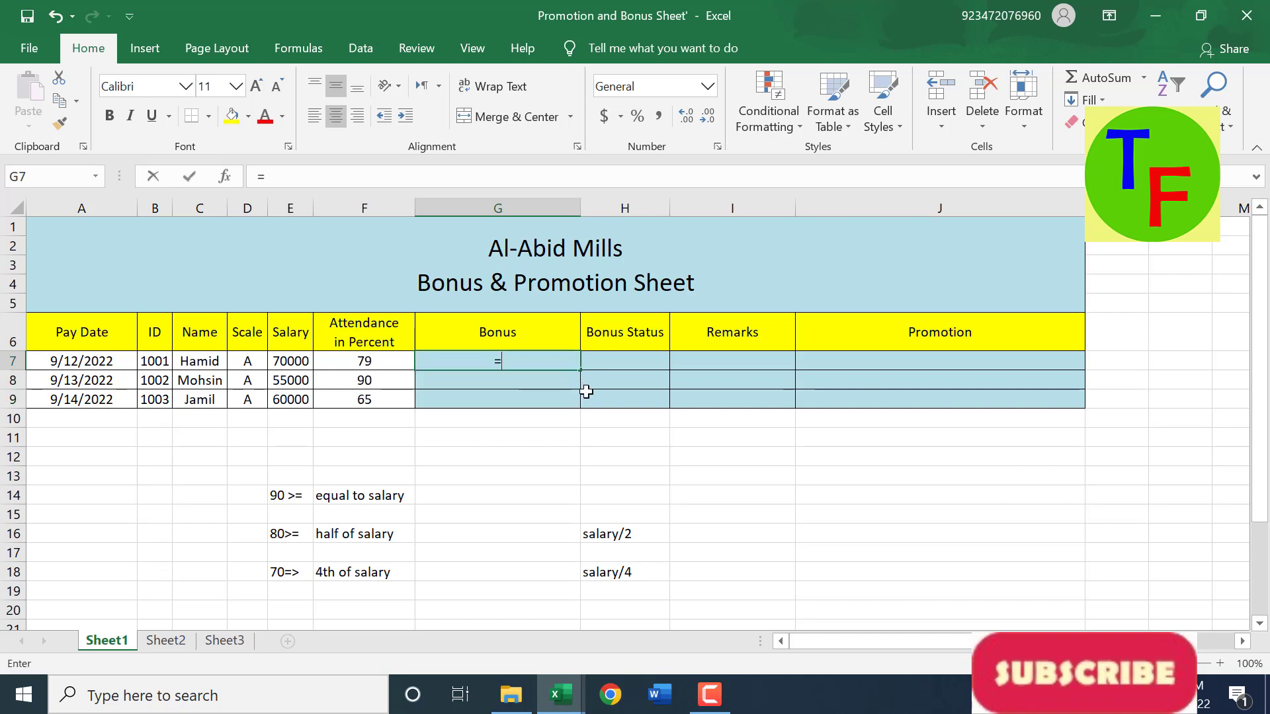
pyautogui.write('if(')
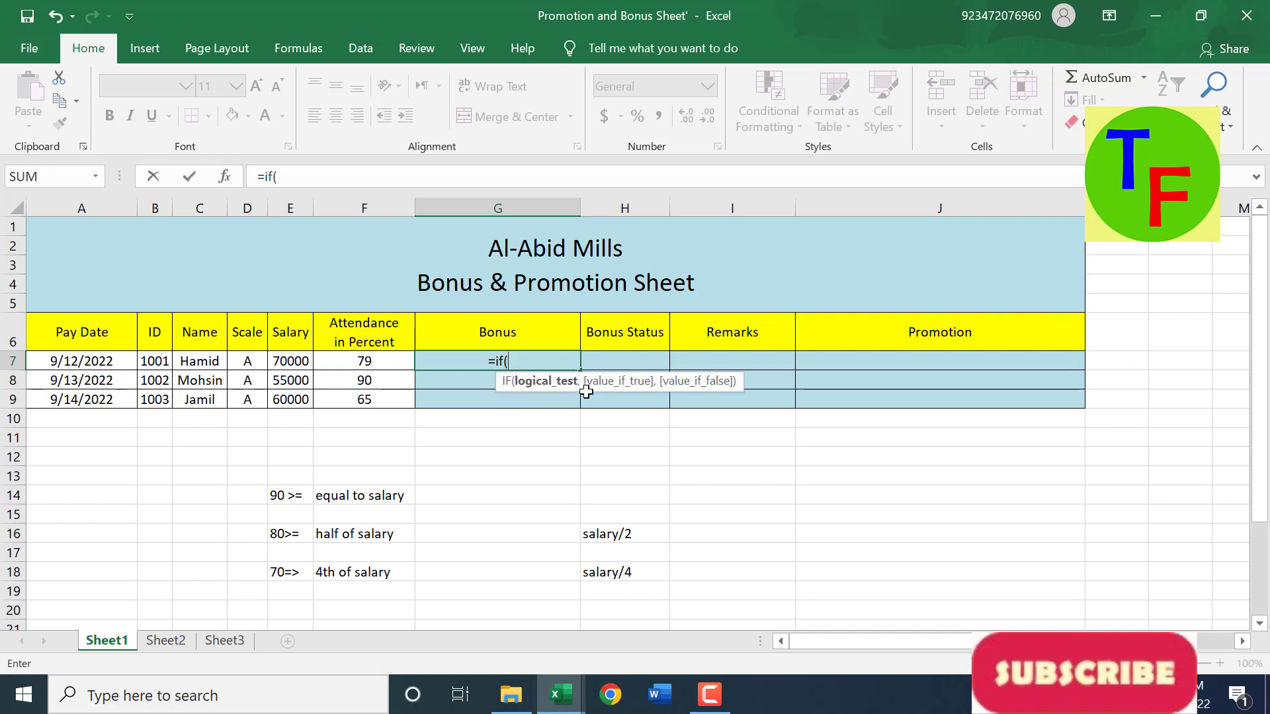
pyautogui.write('text(')
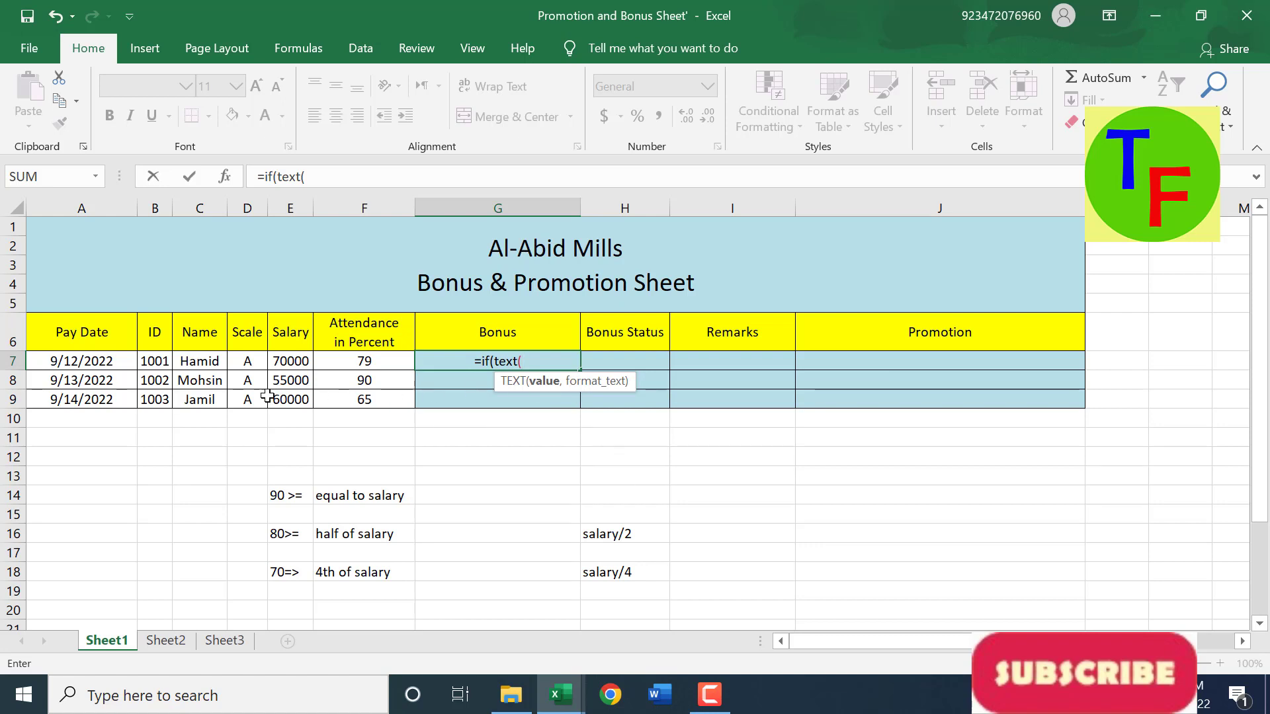
pyautogui.click(96, 362)
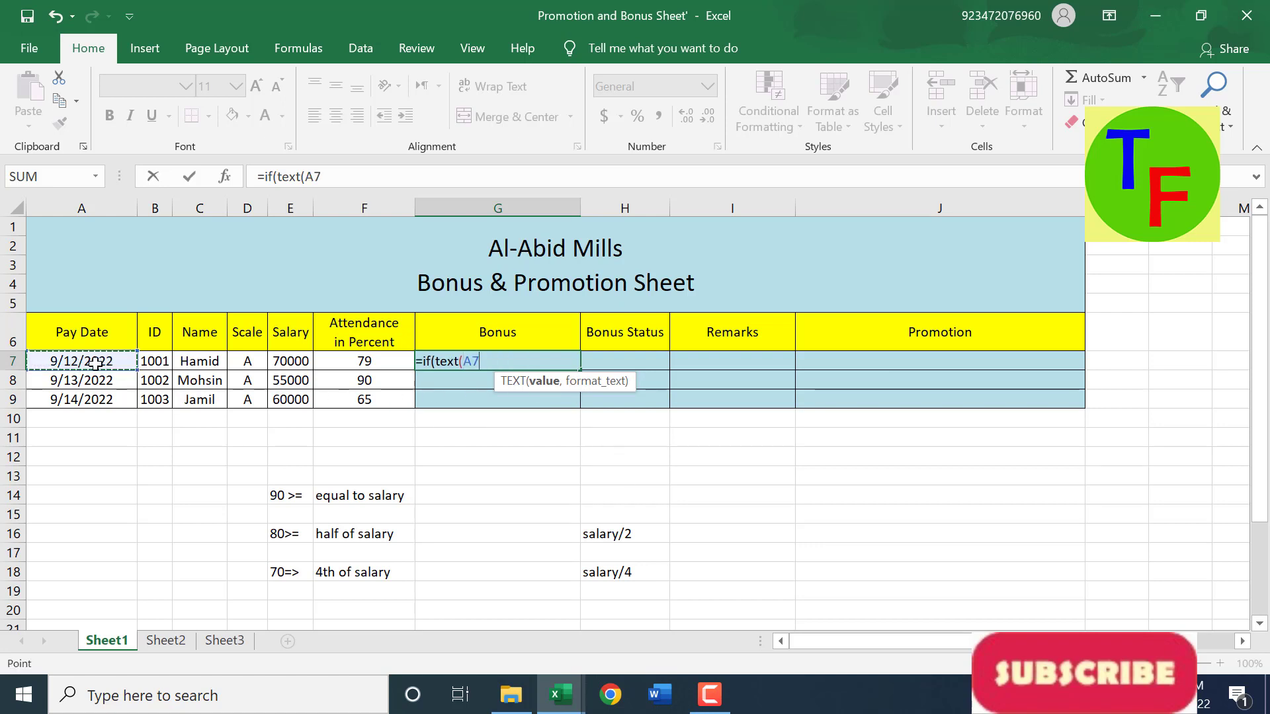
pyautogui.write(', "')
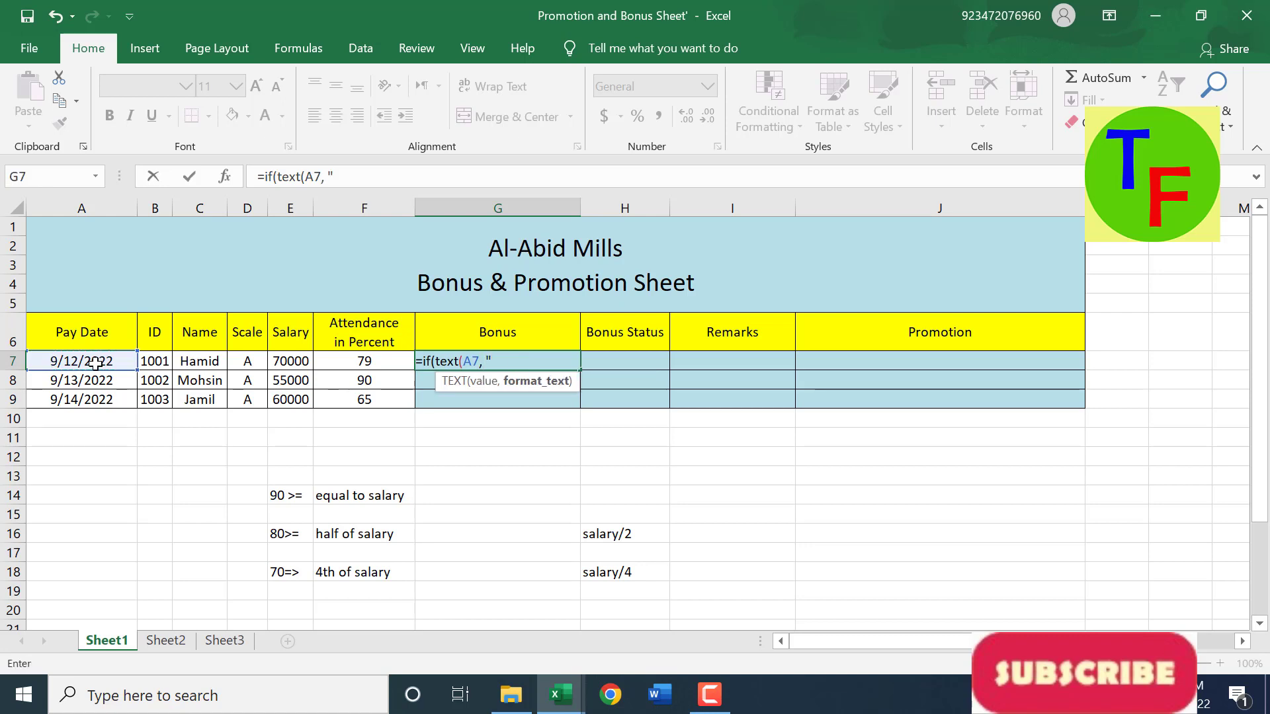
pyautogui.write('mmm")')
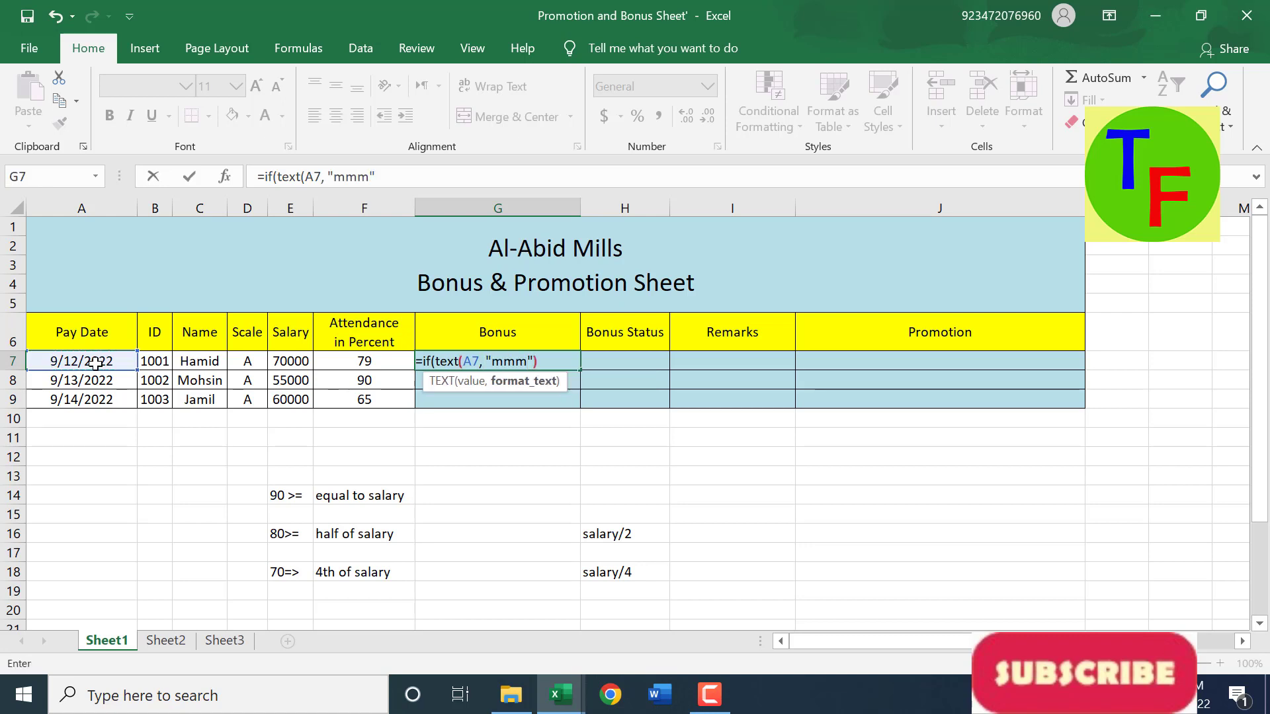
pyautogui.write('="')
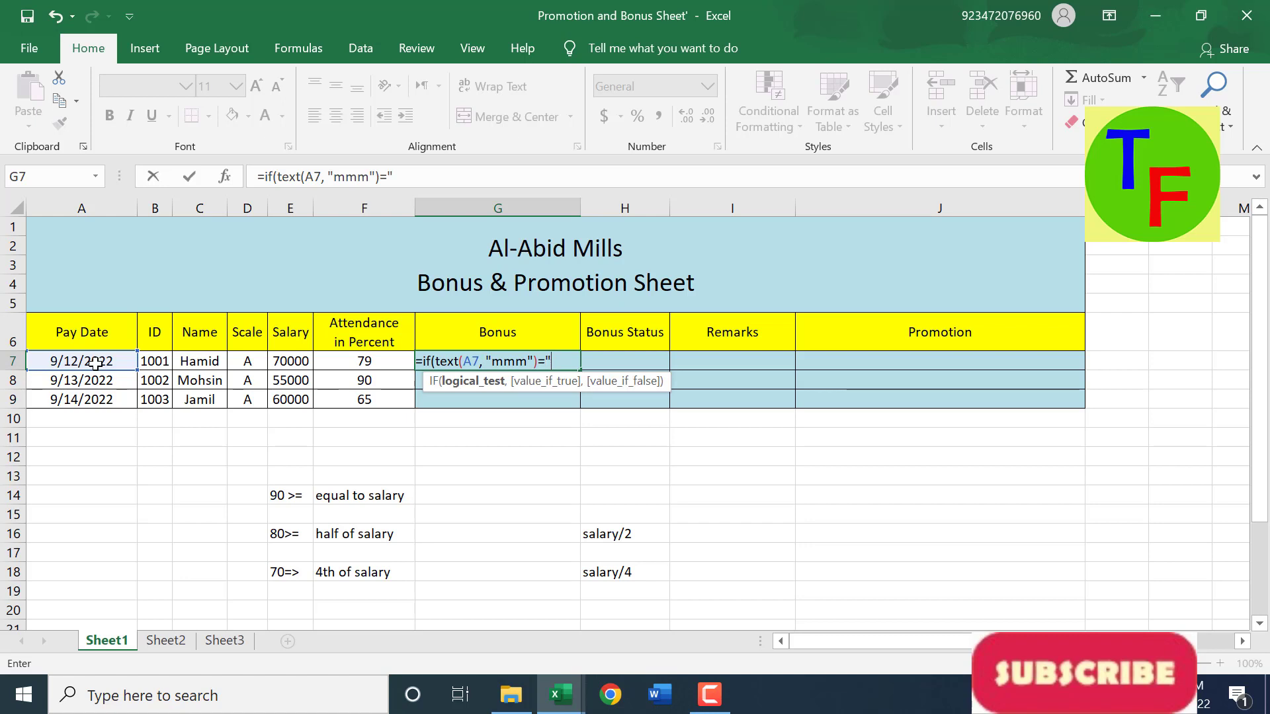
pyautogui.write('Aug",')
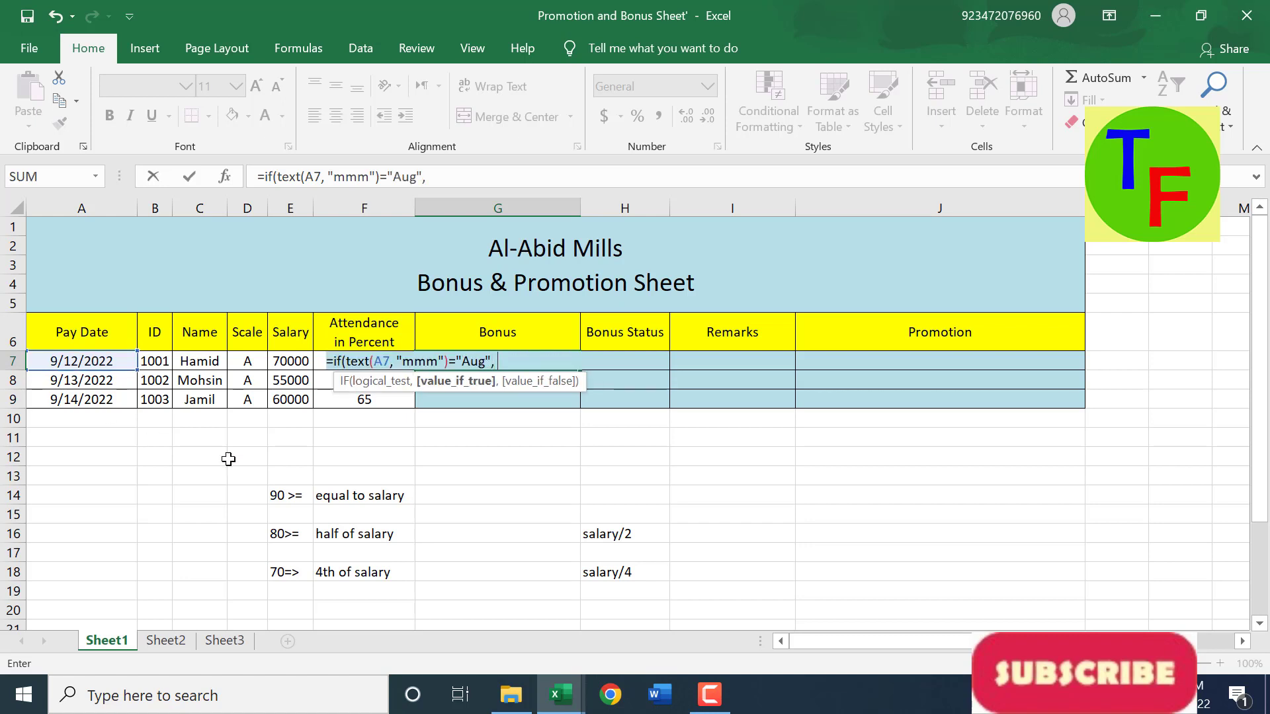
# Complete the G7 IF with E7/2 if true and 0 otherwise, and copy the formula down to G9.
pyautogui.click(301, 362)
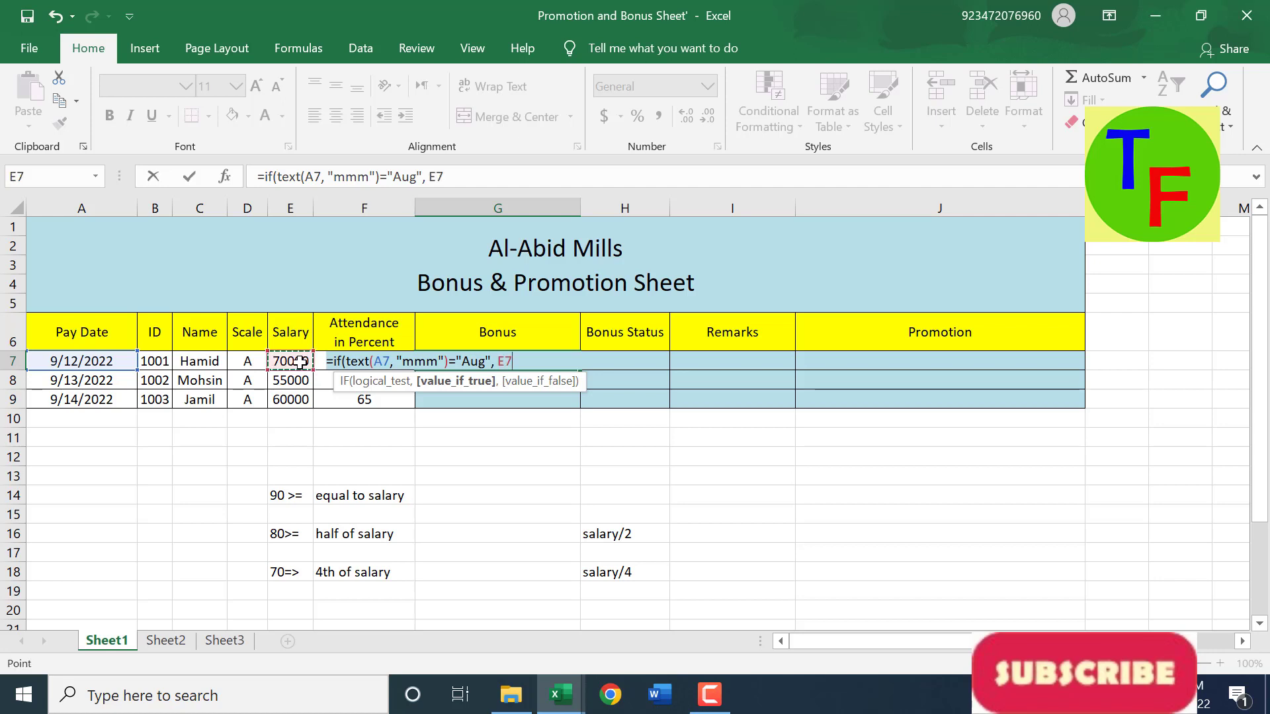
pyautogui.write('/2, 0')
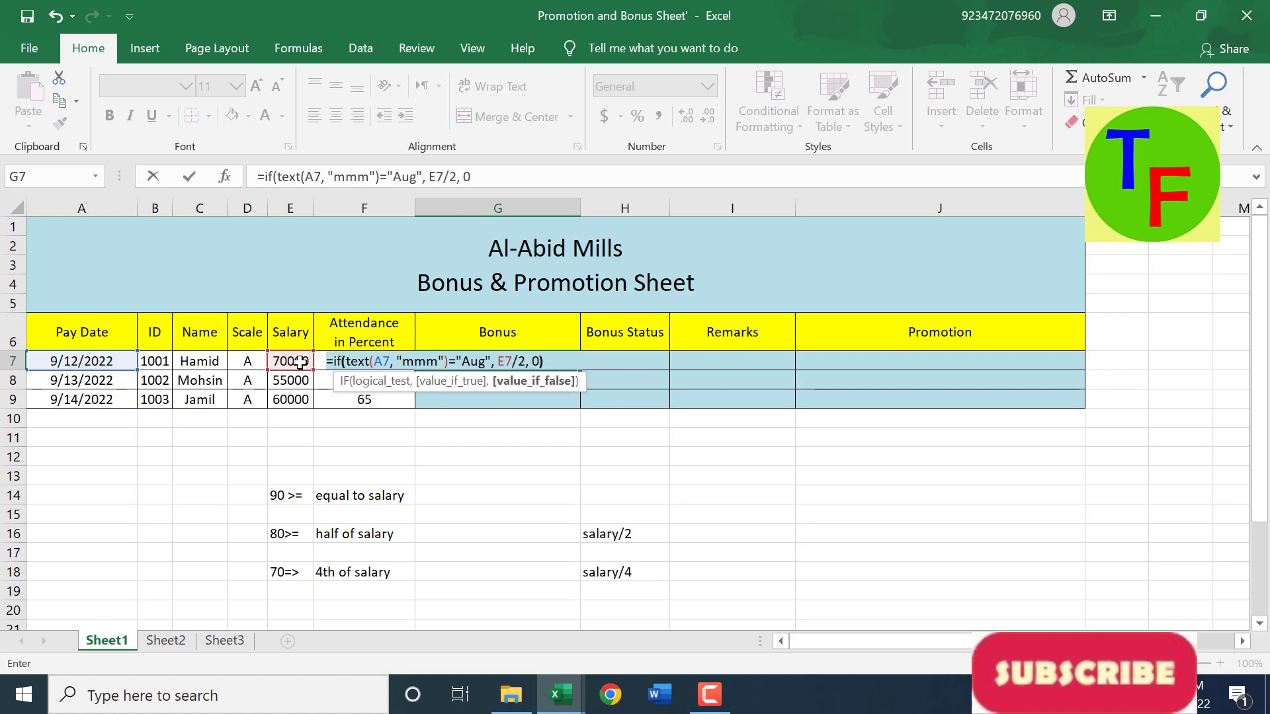
pyautogui.press('Return')
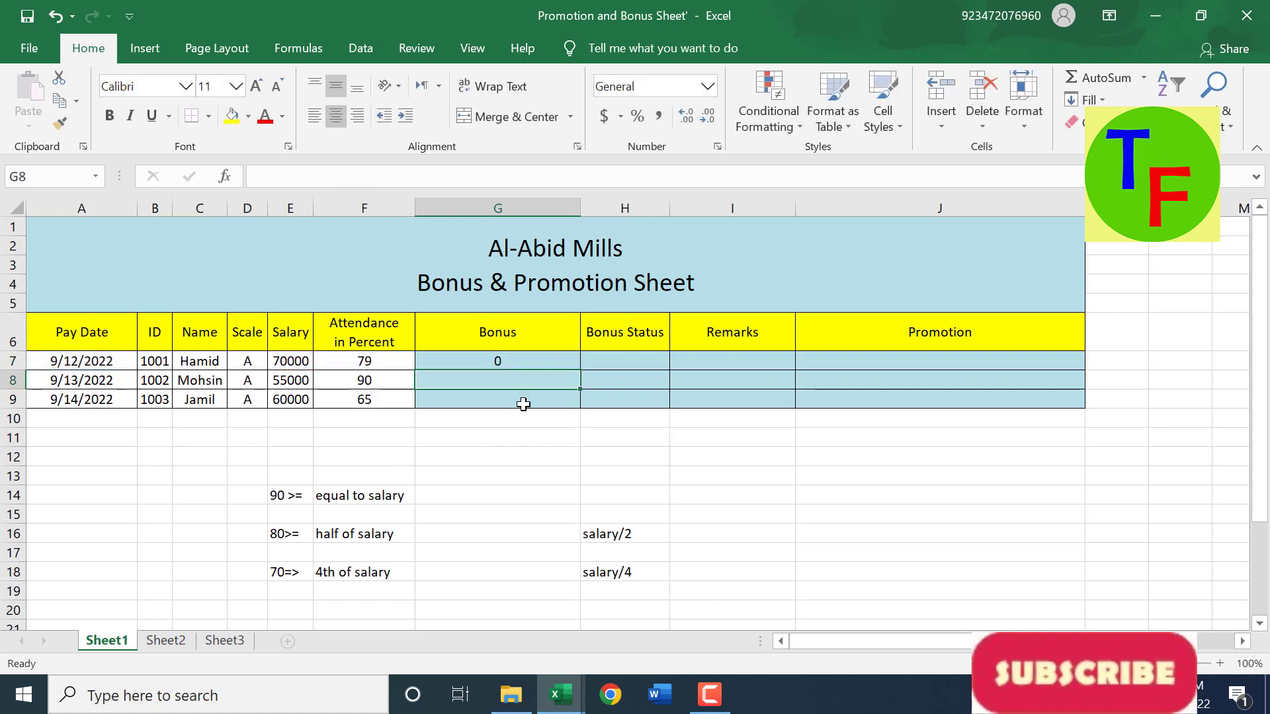
pyautogui.click(528, 362)
pyautogui.moveTo(581, 374); pyautogui.dragTo(582, 405)
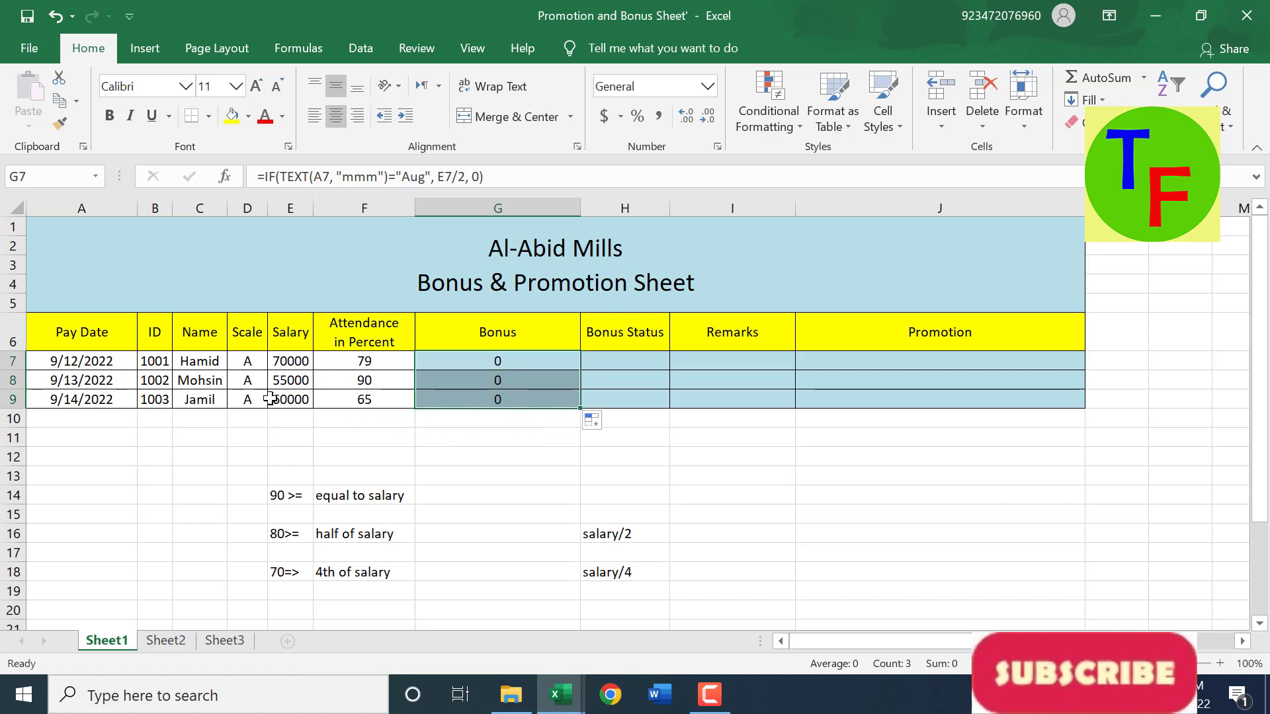
# Change the first employee's pay date in A7 to 8/12/2022.
pyautogui.click(92, 364)
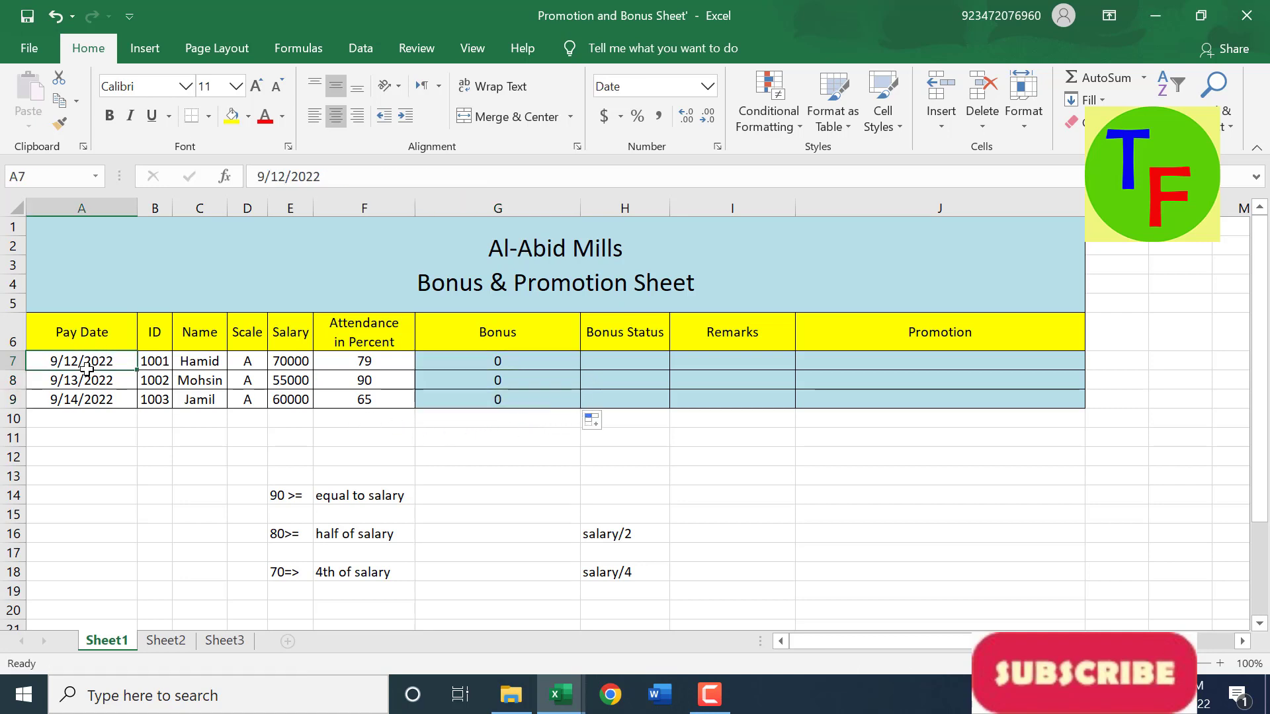
pyautogui.click(263, 176)
pyautogui.press('BackSpace')
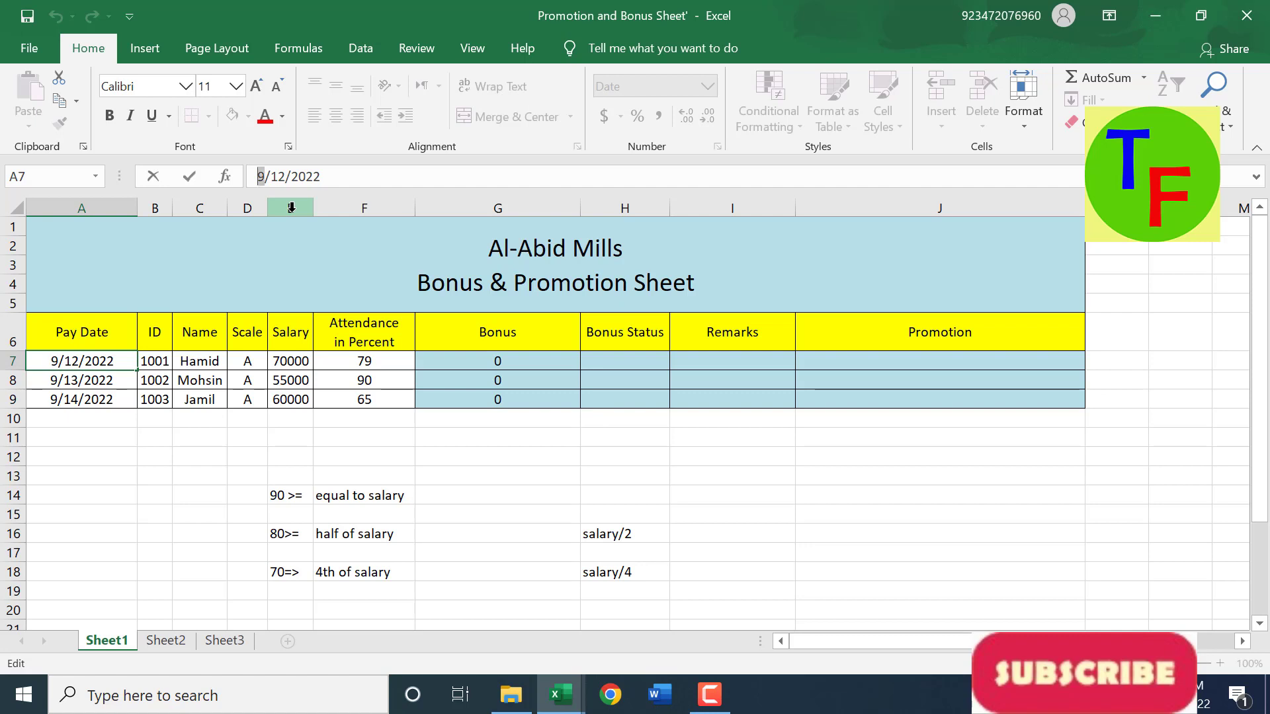
pyautogui.write('8')
pyautogui.press('Return')
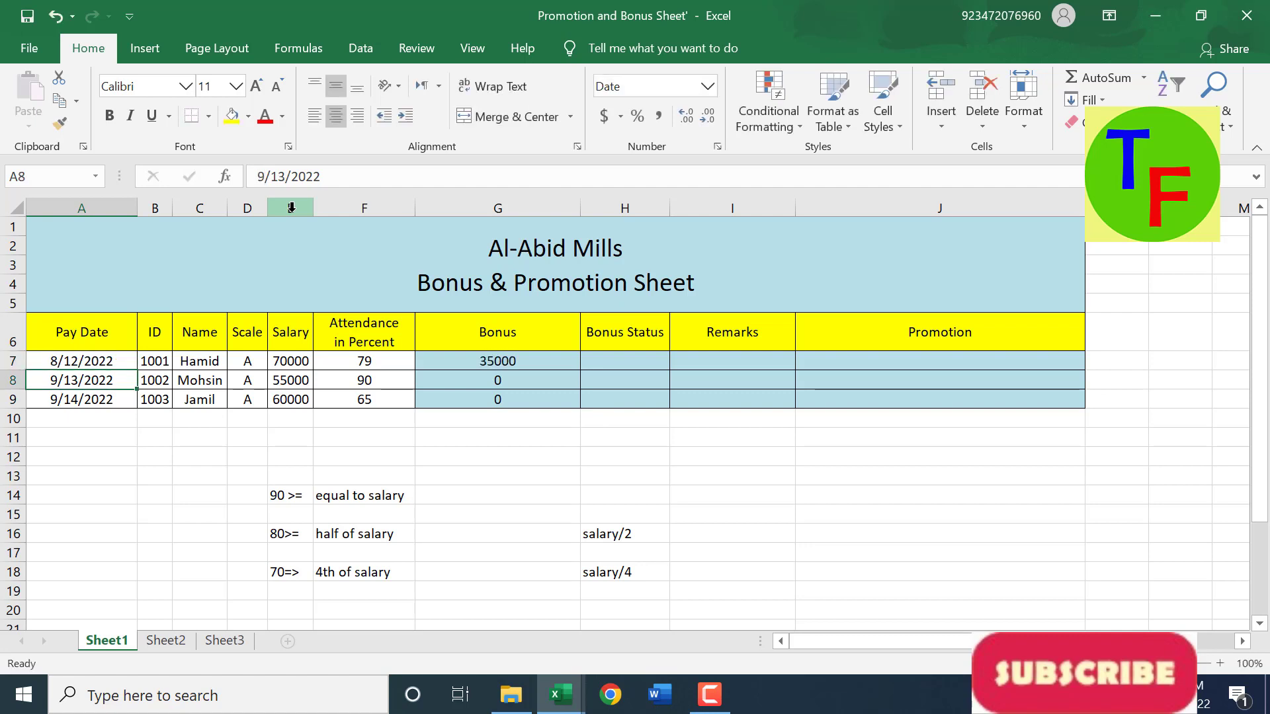
# Fill the August pay date series from A7 down to A9 and check the bonuses in G7:G9.
pyautogui.click(70, 366)
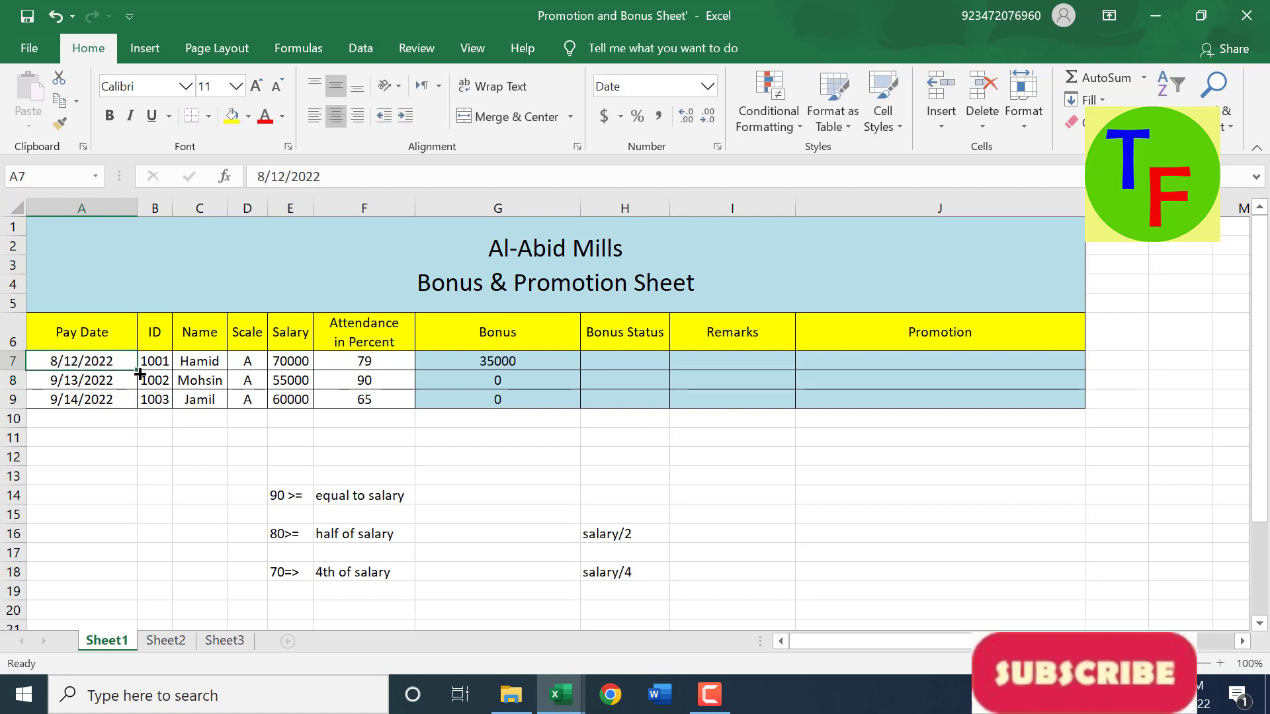
pyautogui.moveTo(139, 372); pyautogui.dragTo(141, 402)
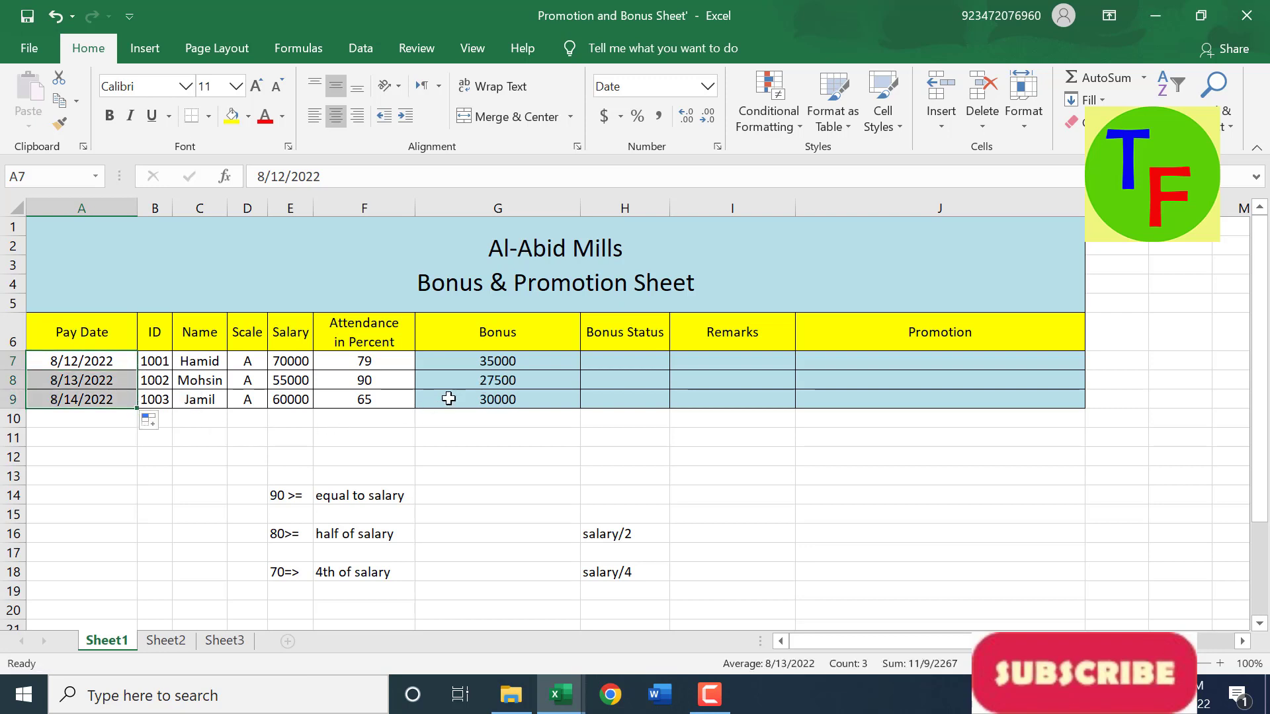
pyautogui.moveTo(487, 360); pyautogui.dragTo(484, 398)
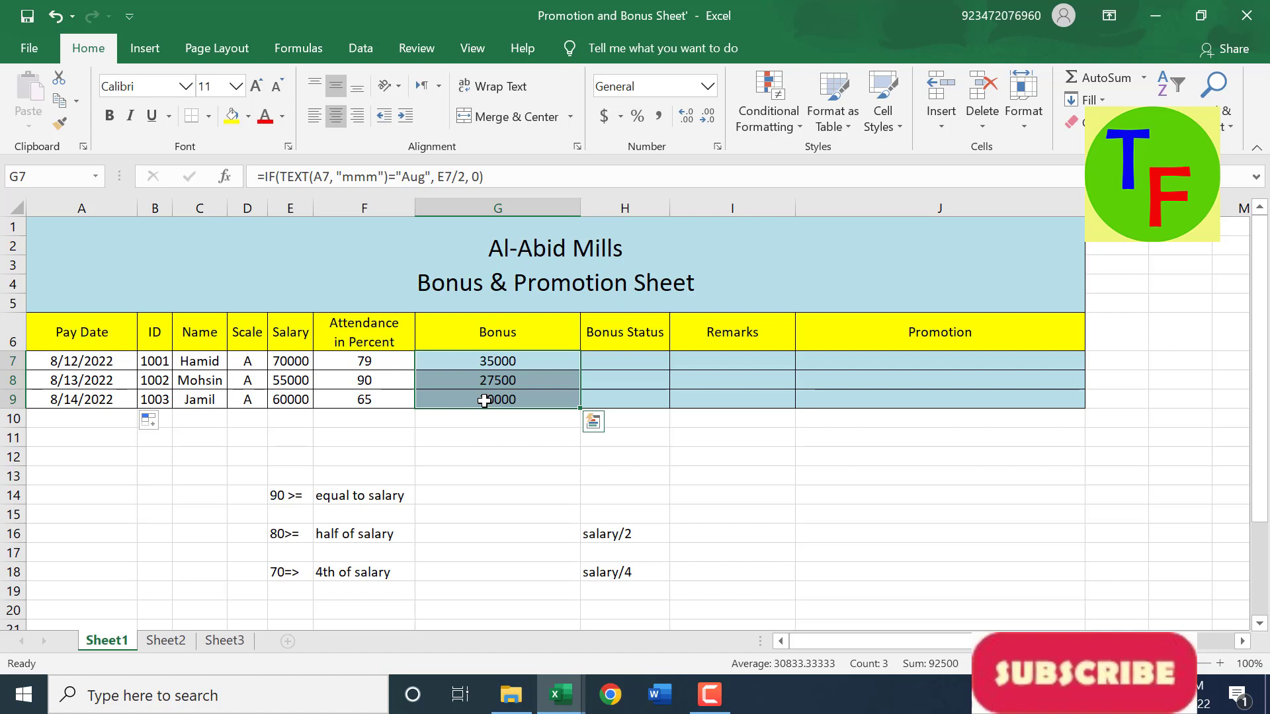
pyautogui.click(492, 359)
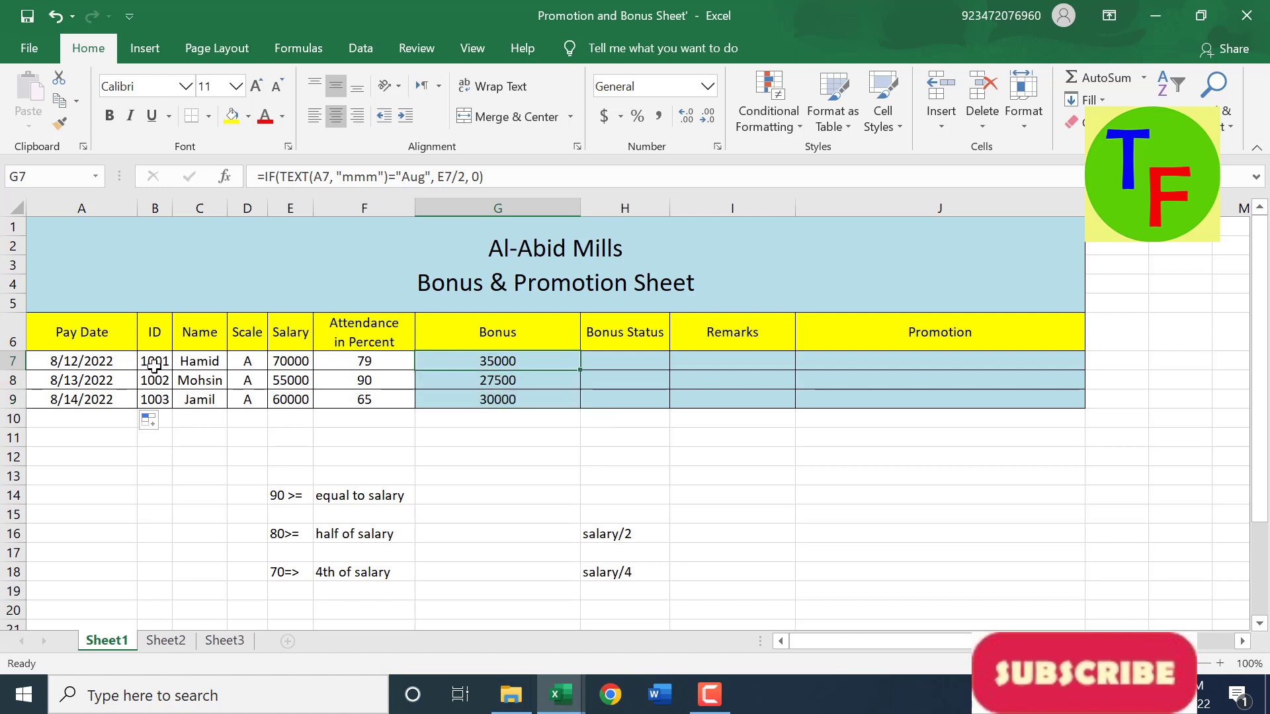
# Replace the pay date in A7 with the formula =TODAY() and fill it down to A9.
pyautogui.click(89, 363)
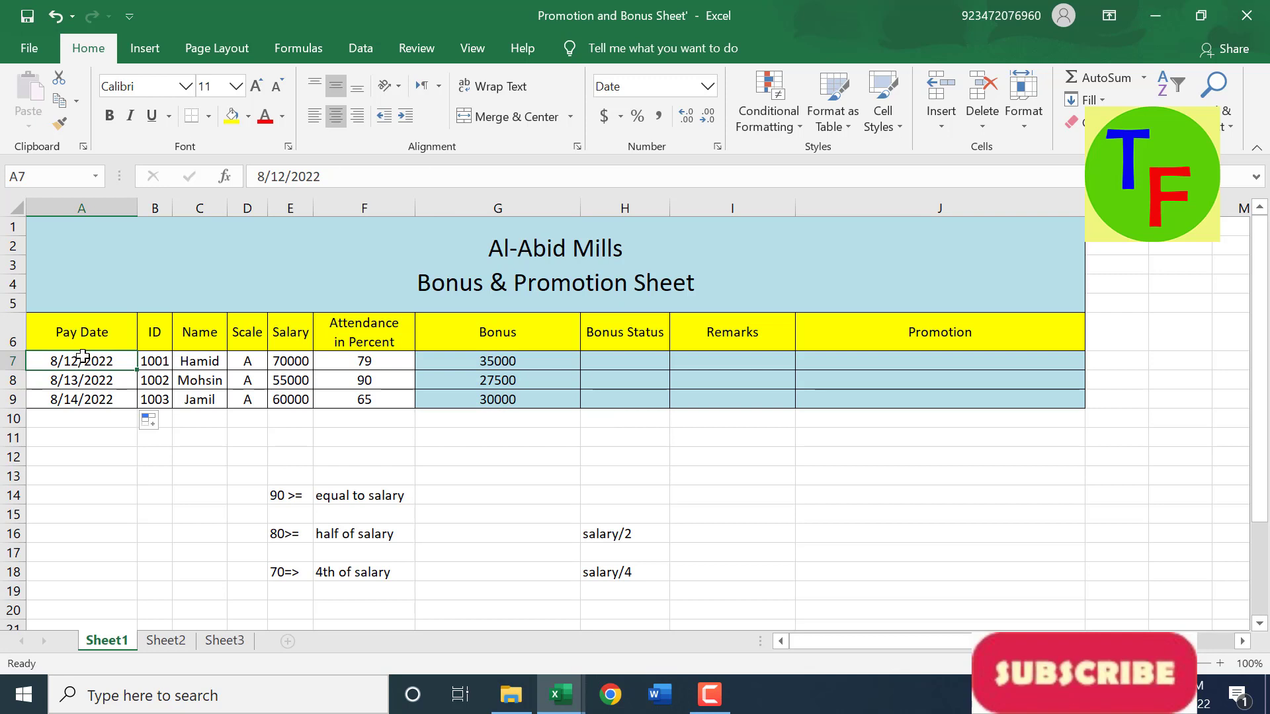
pyautogui.write('=t')
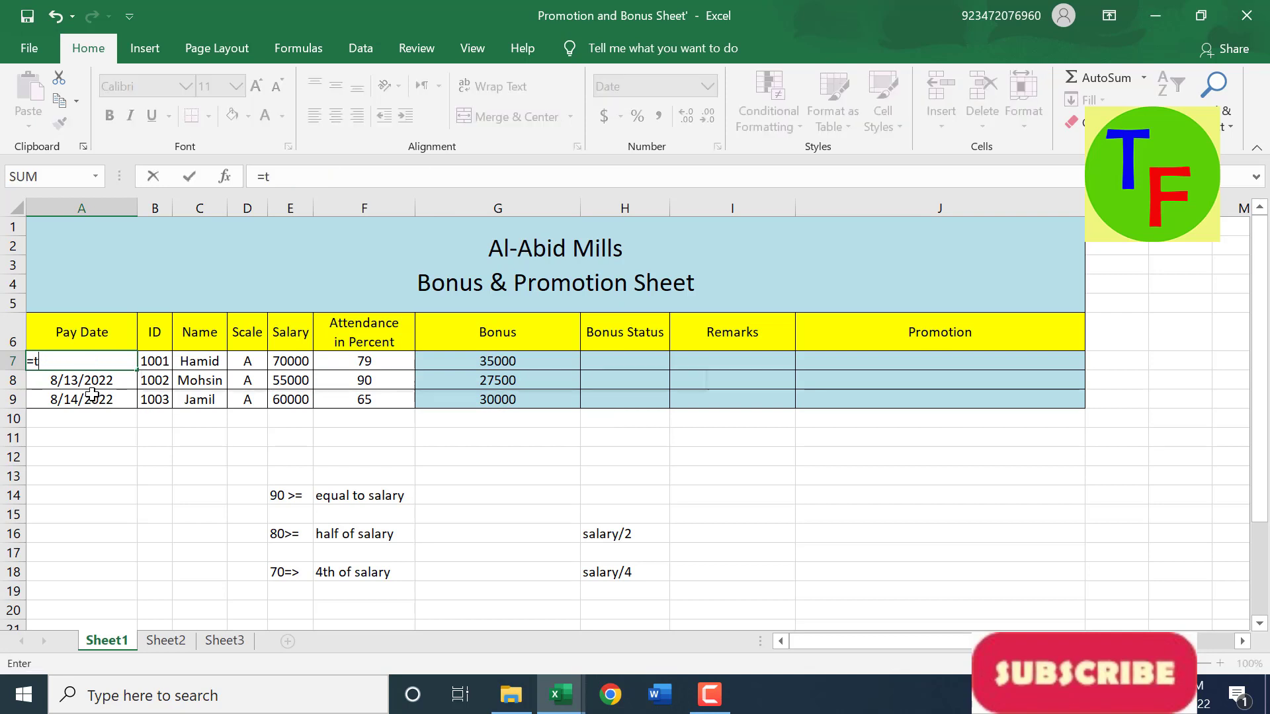
pyautogui.write('aoday(')
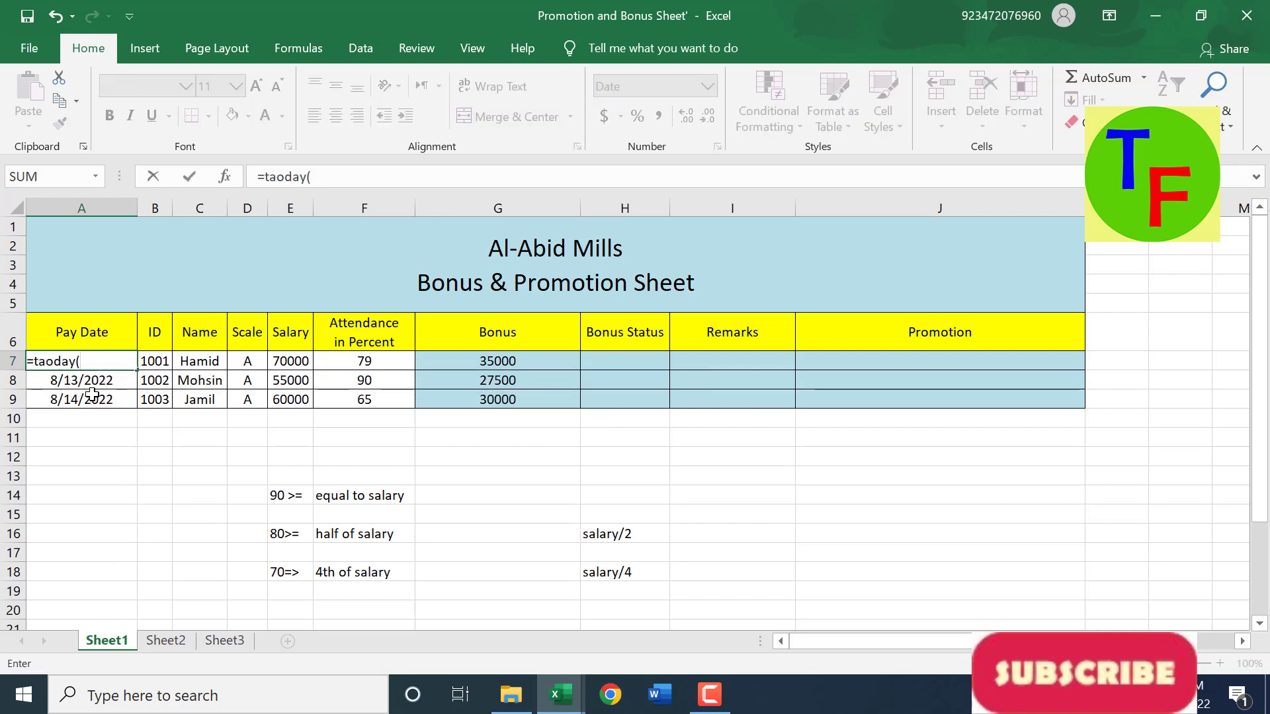
pyautogui.write('y')
pyautogui.press('BackSpace')
pyautogui.press('BackSpace')
pyautogui.press('BackSpace')
pyautogui.press('BackSpace')
pyautogui.write('day')
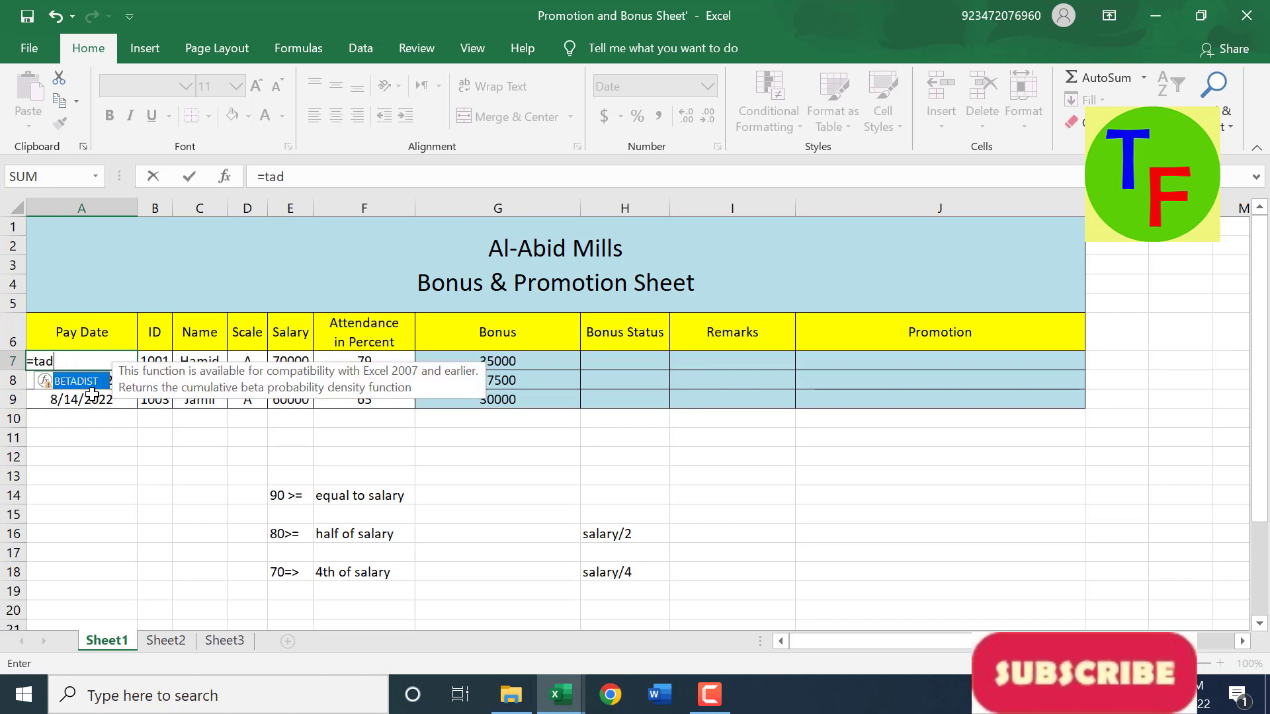
pyautogui.press('Return')
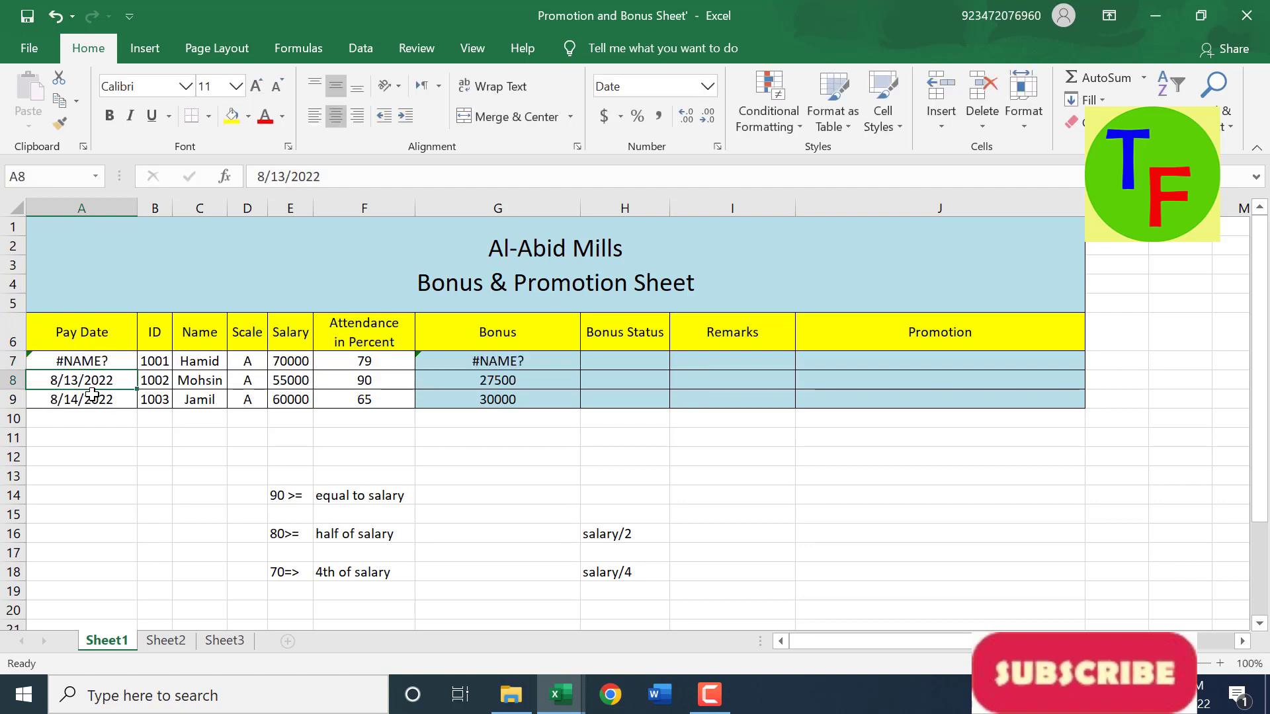
pyautogui.click(115, 362)
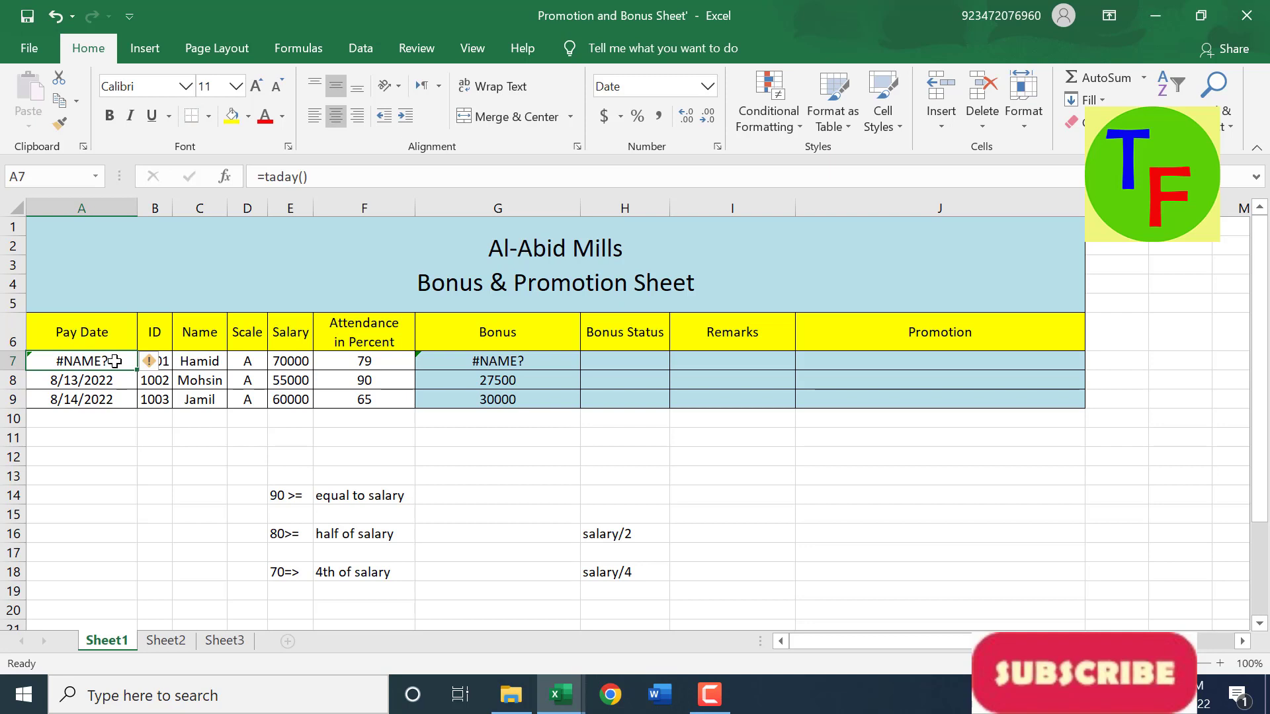
pyautogui.click(280, 170)
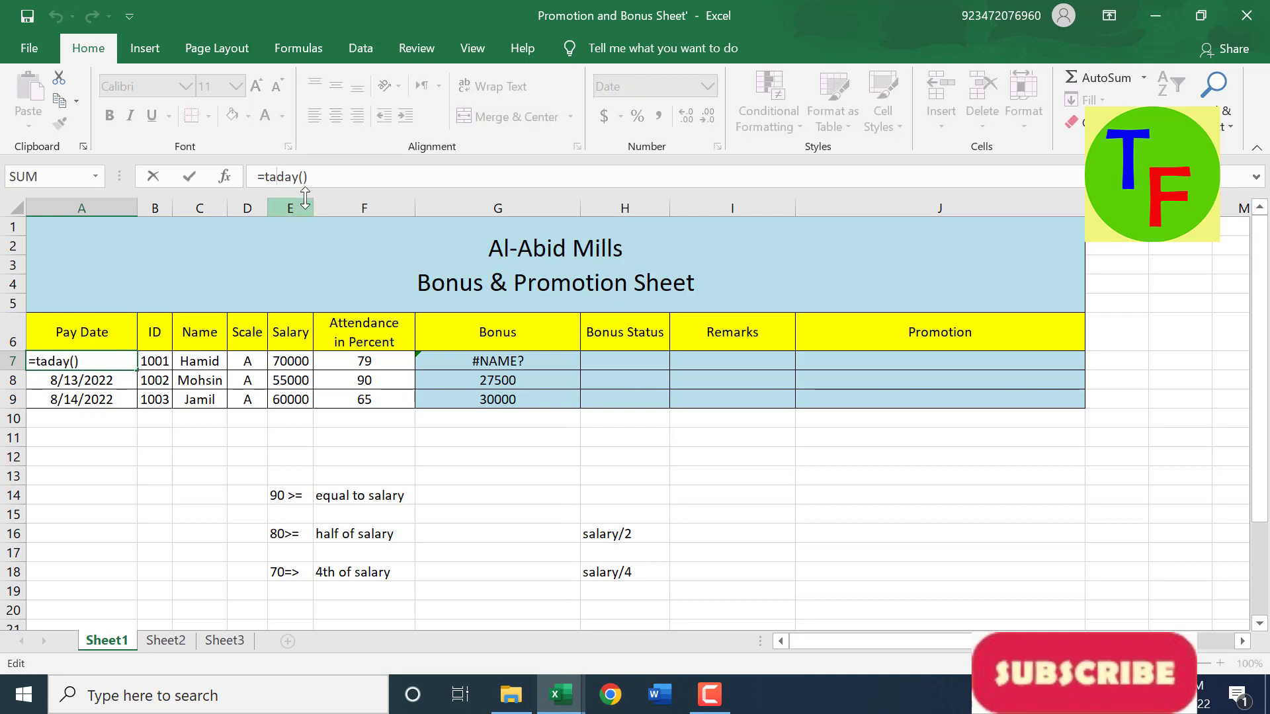
pyautogui.press('BackSpace')
pyautogui.write('o')
pyautogui.press('Return')
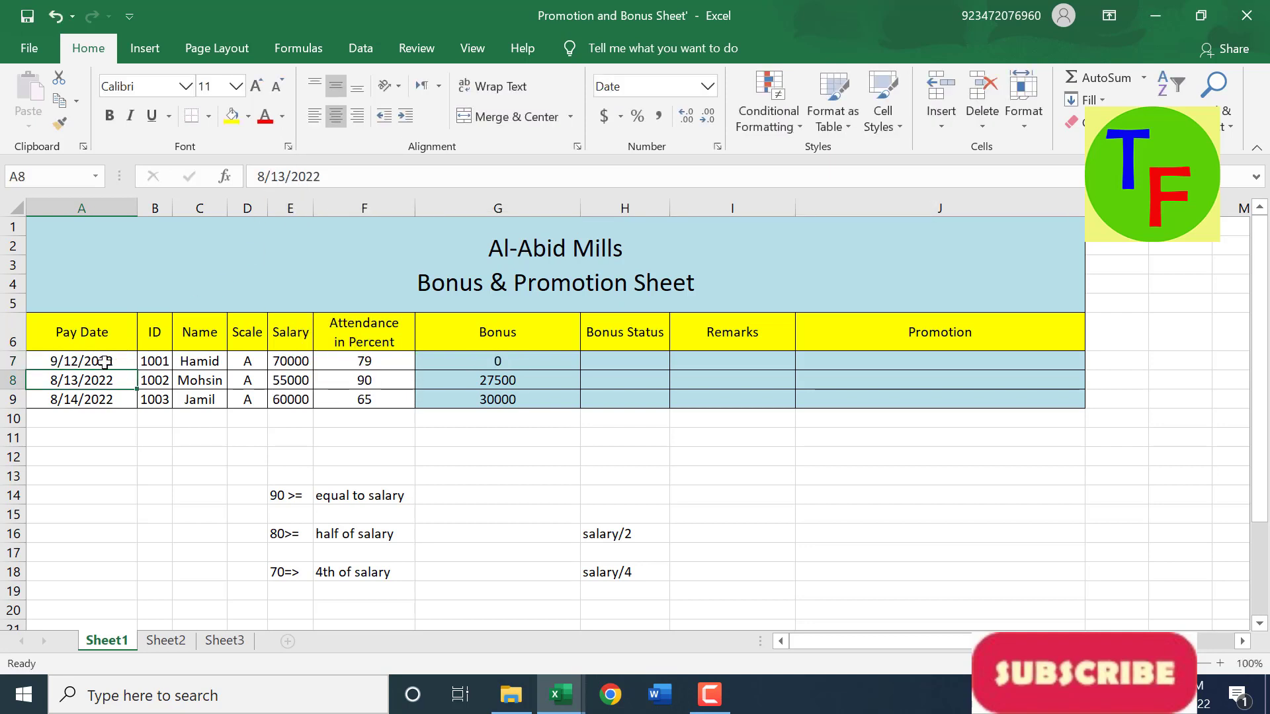
pyautogui.click(105, 361)
pyautogui.moveTo(136, 371); pyautogui.dragTo(137, 401)
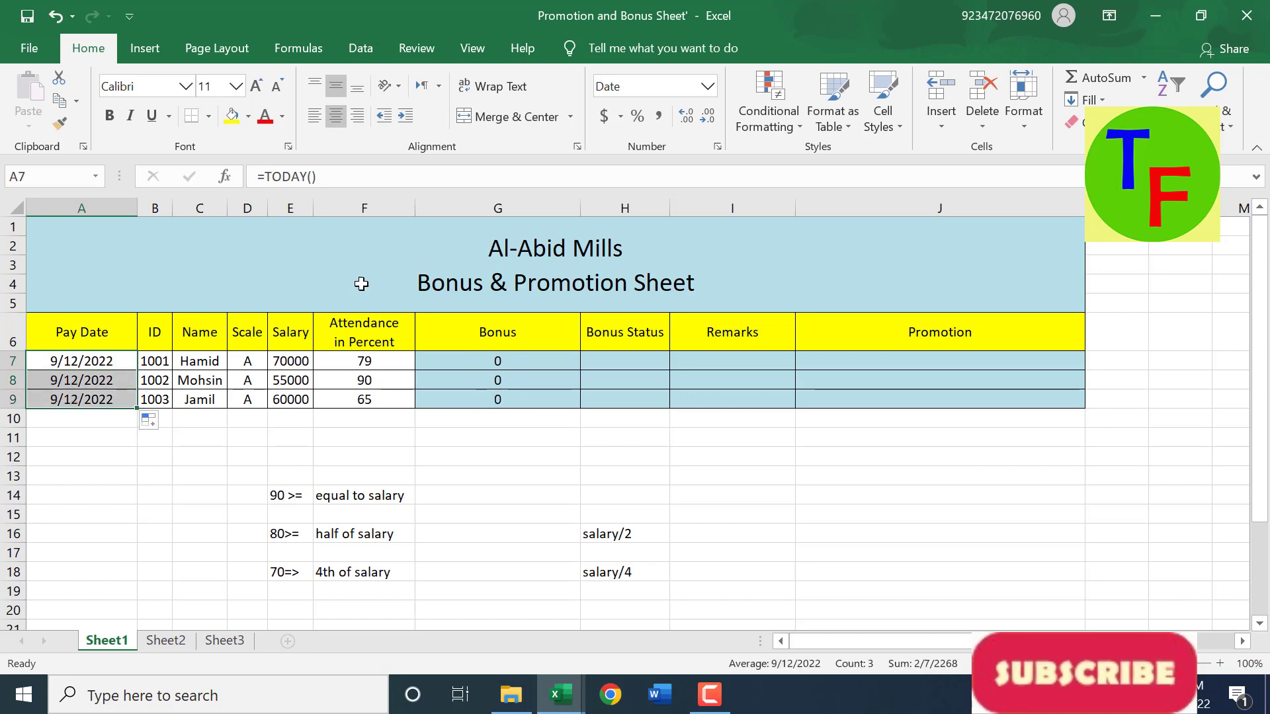
# Format the pay dates in A7:A9 with the custom number format dd-mmm-yyyy.
pyautogui.click(717, 147)
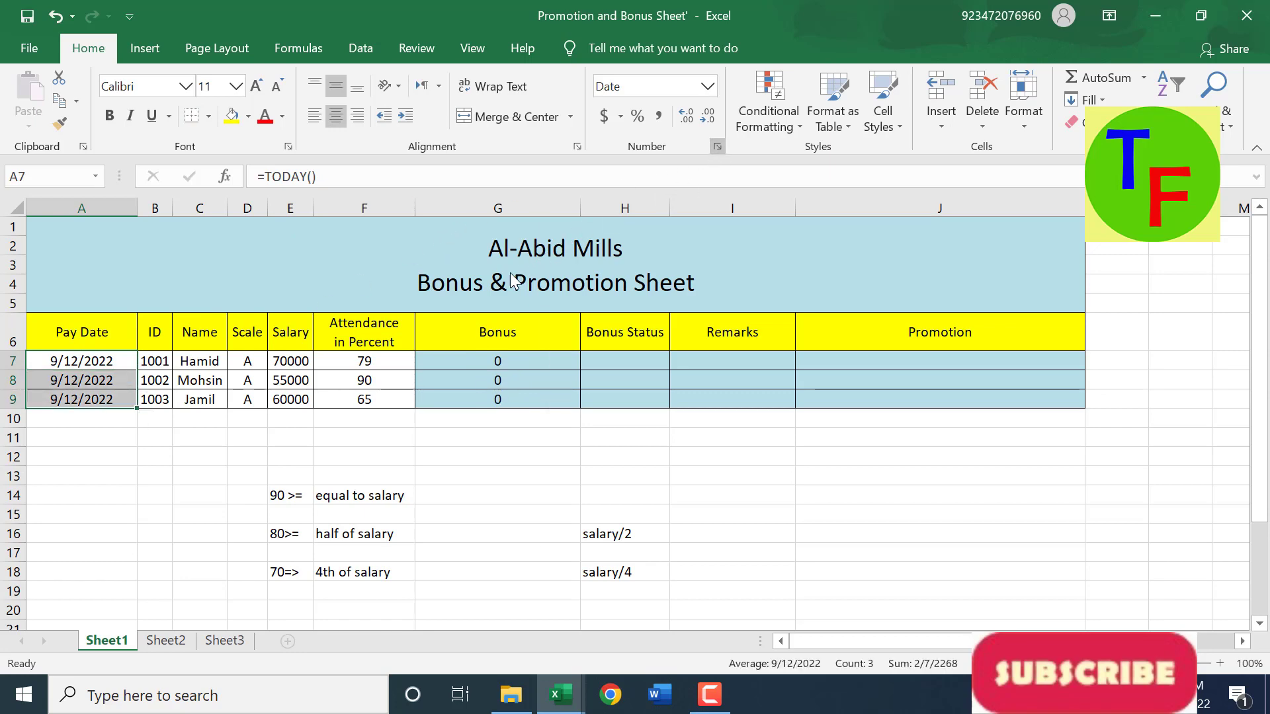
pyautogui.click(576, 300)
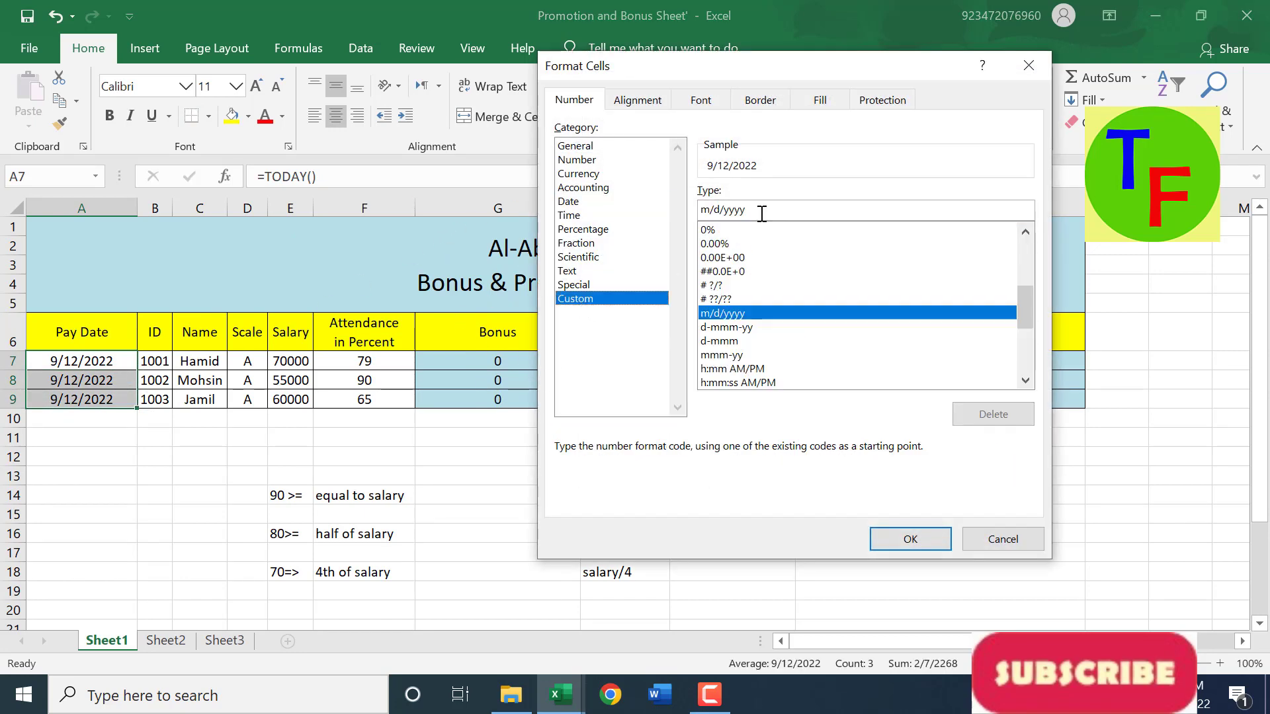
pyautogui.write('dd')
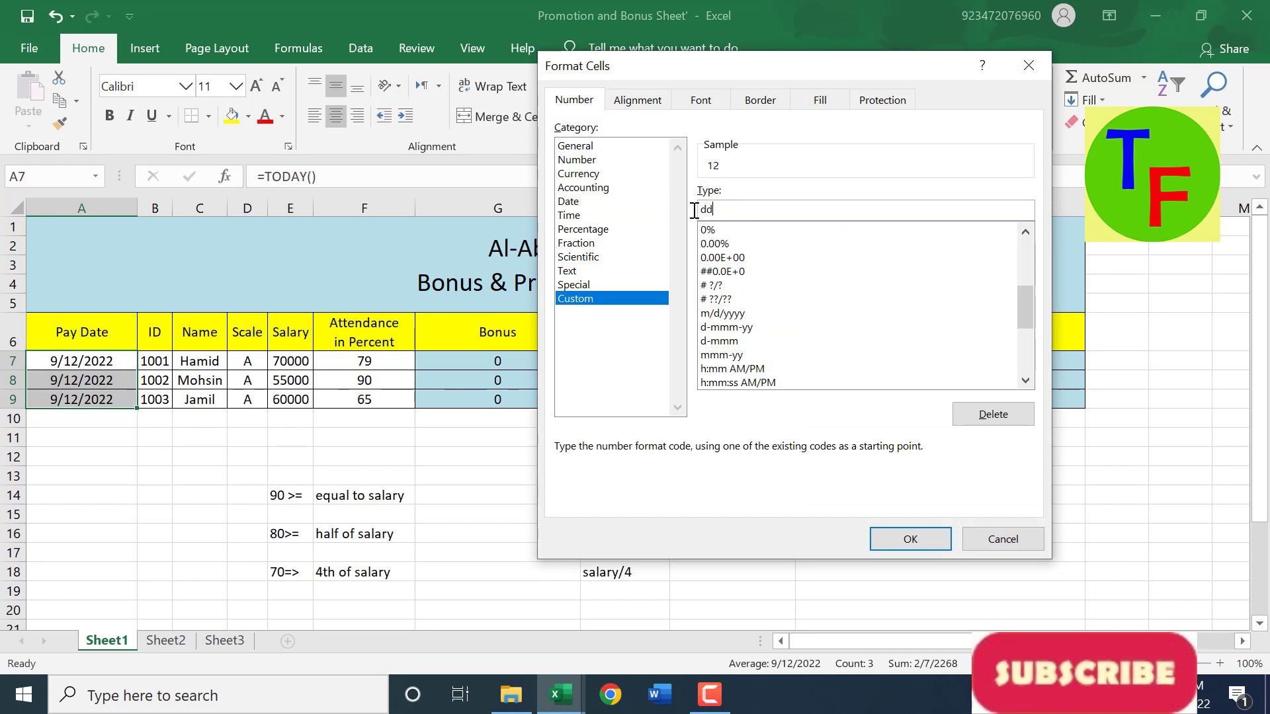
pyautogui.write('d')
pyautogui.press('BackSpace')
pyautogui.write('-mmm-yyyy')
pyautogui.press('Return')
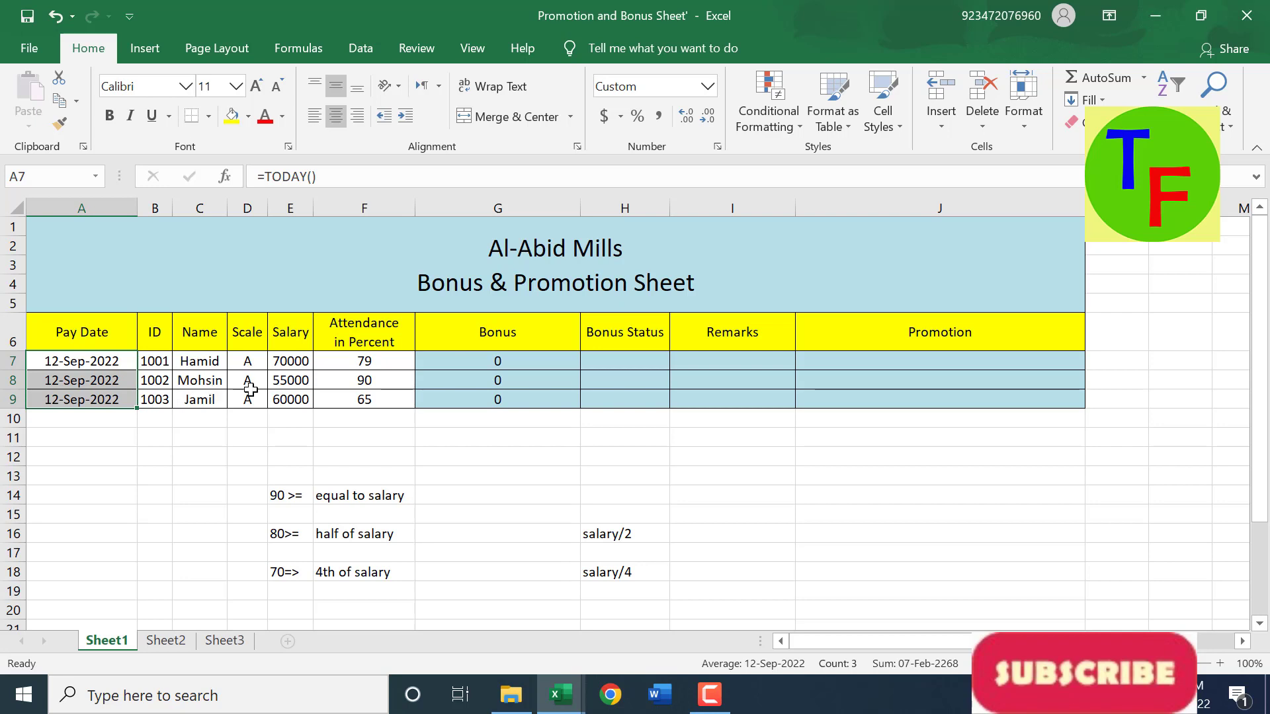
# Replace the TODAY formula in A7 with the typed date 12-08-2022.
pyautogui.click(464, 369)
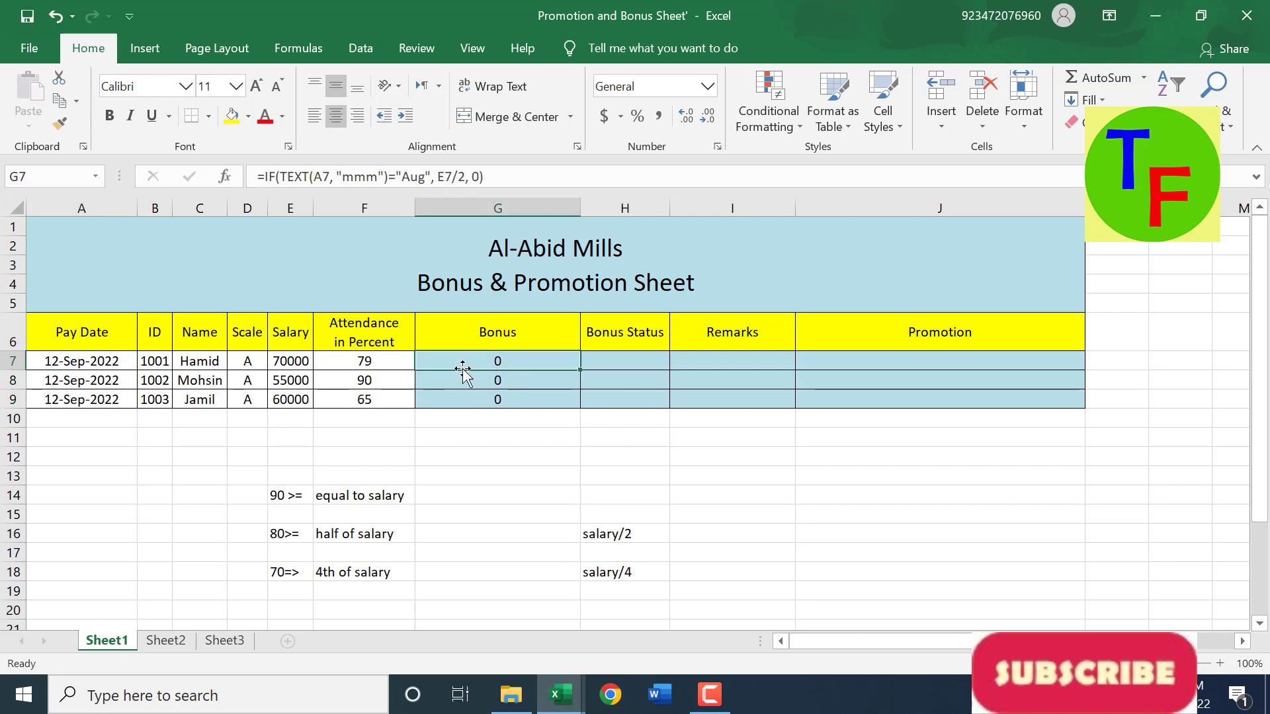
pyautogui.click(70, 362)
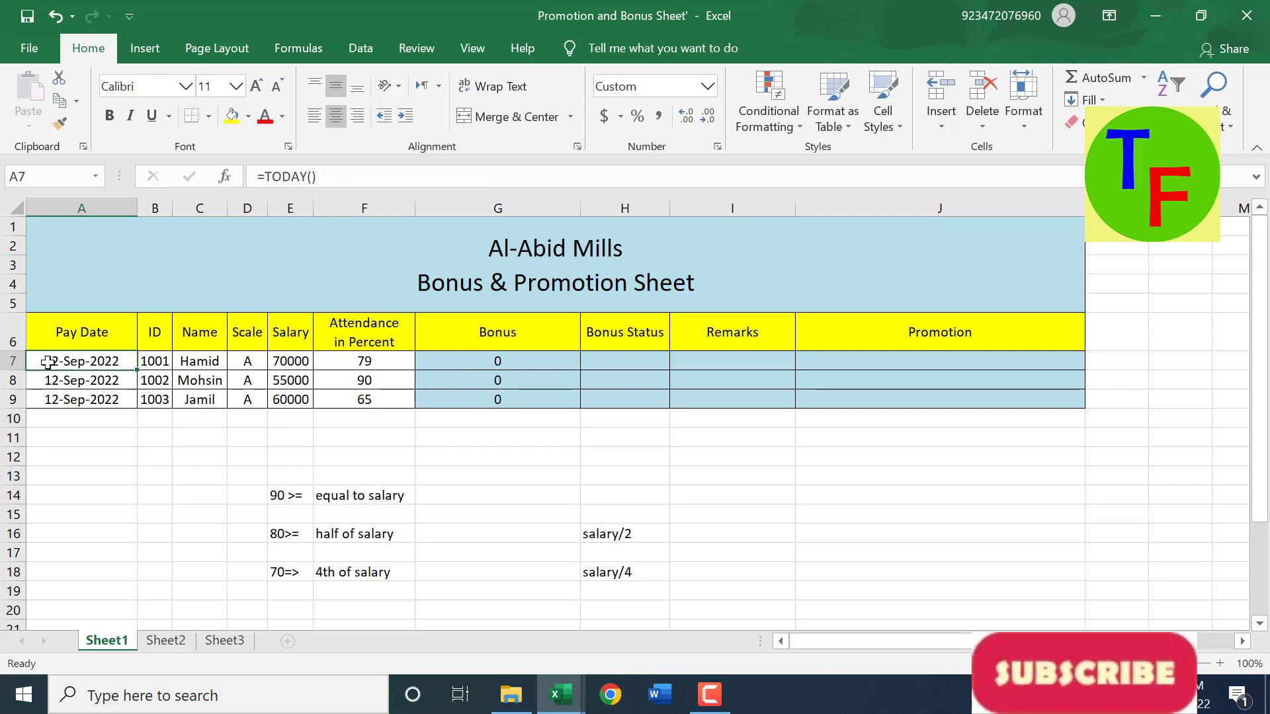
pyautogui.doubleClick(47, 363)
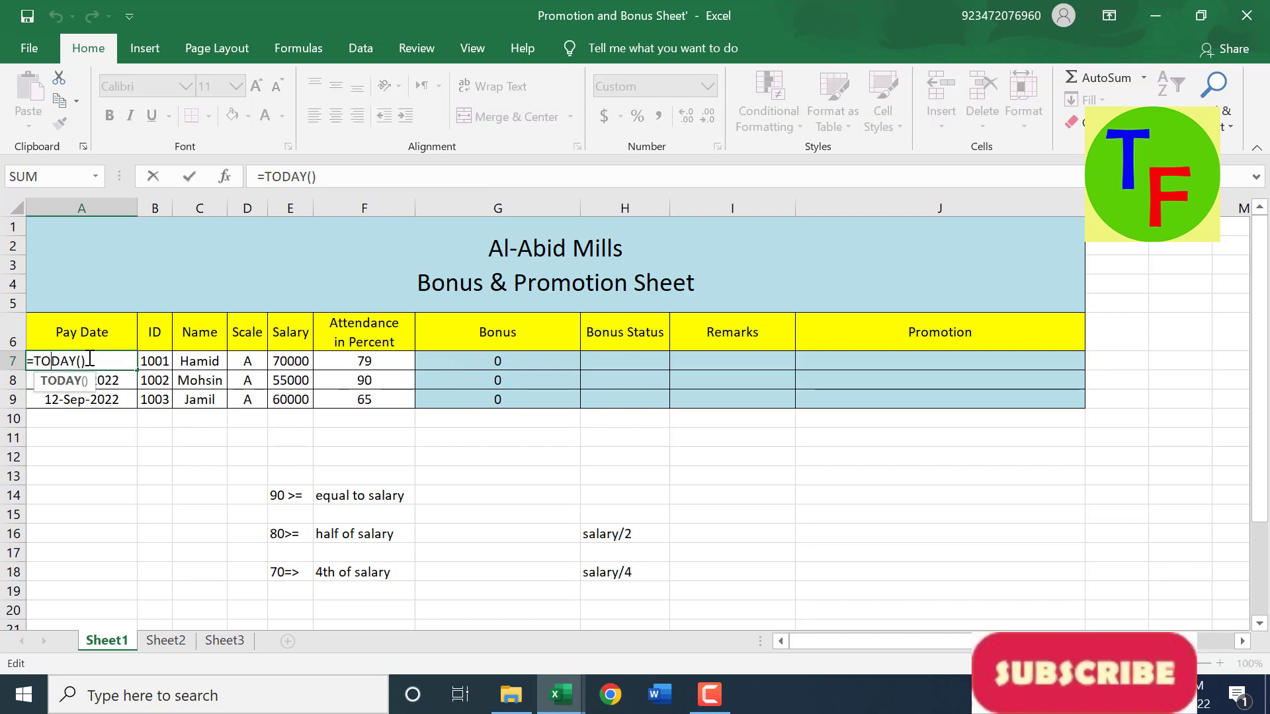
pyautogui.press('Escape')
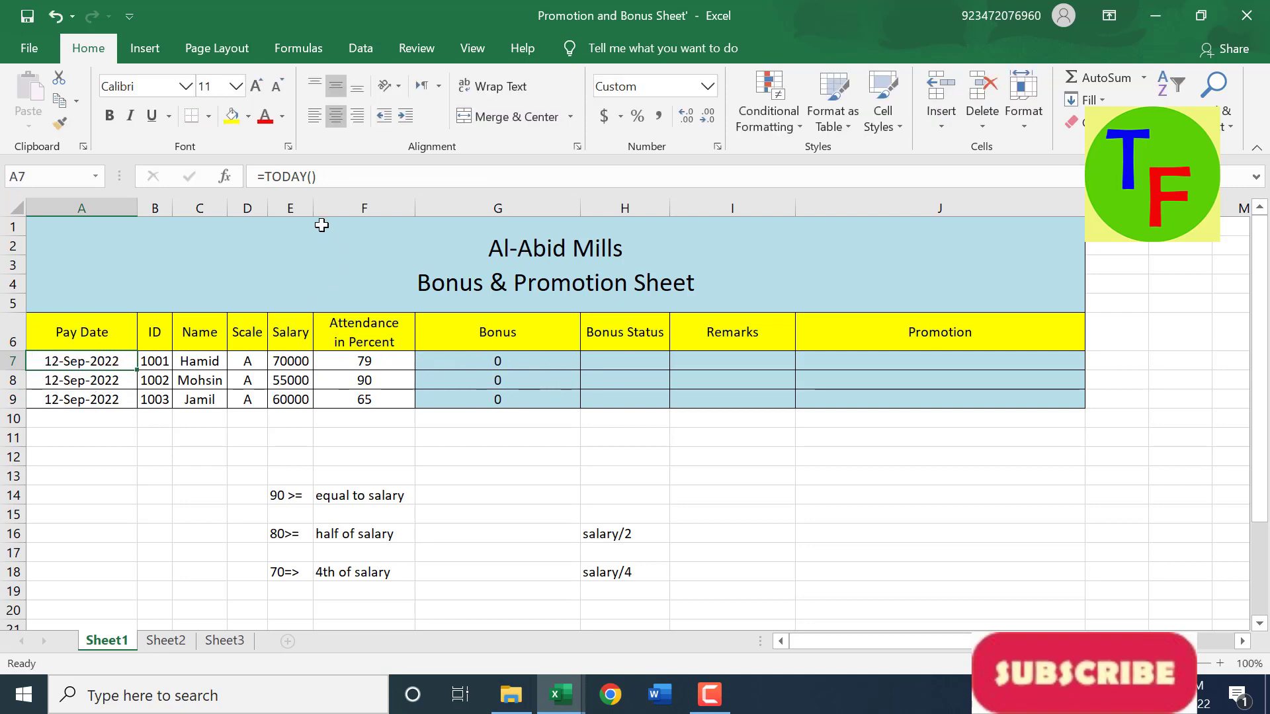
pyautogui.moveTo(320, 176); pyautogui.dragTo(245, 176)
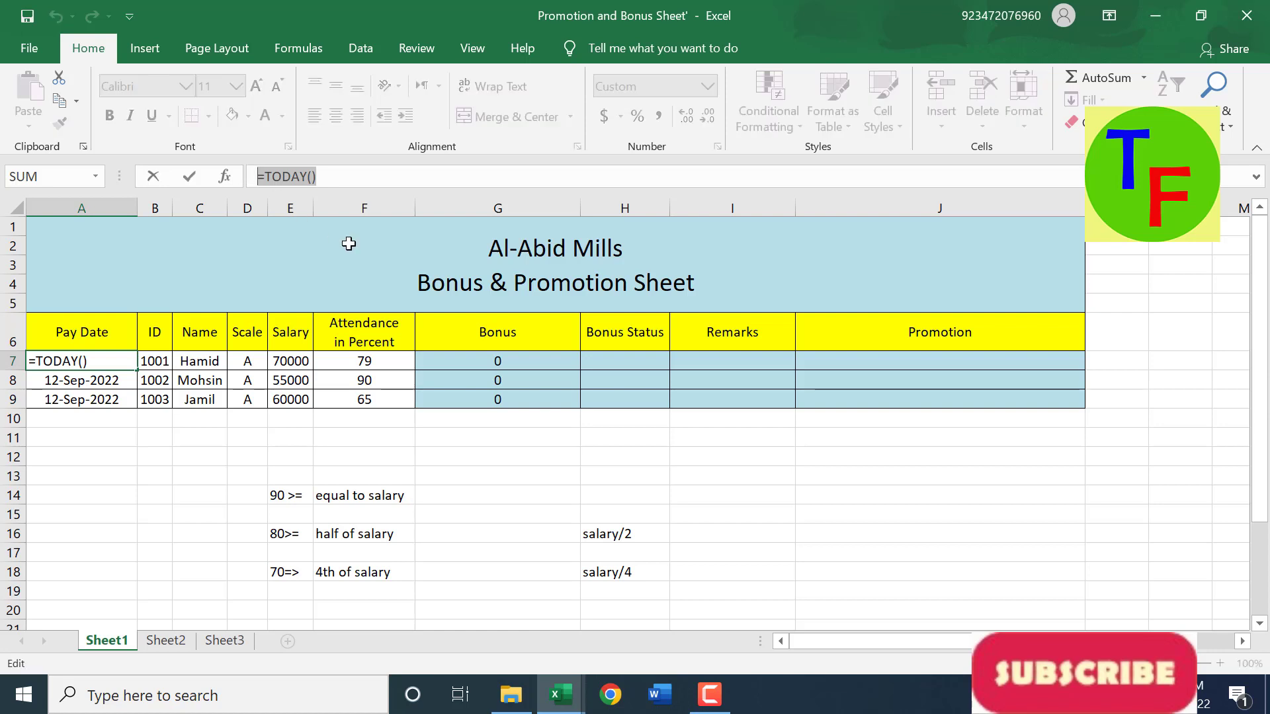
pyautogui.write('12')
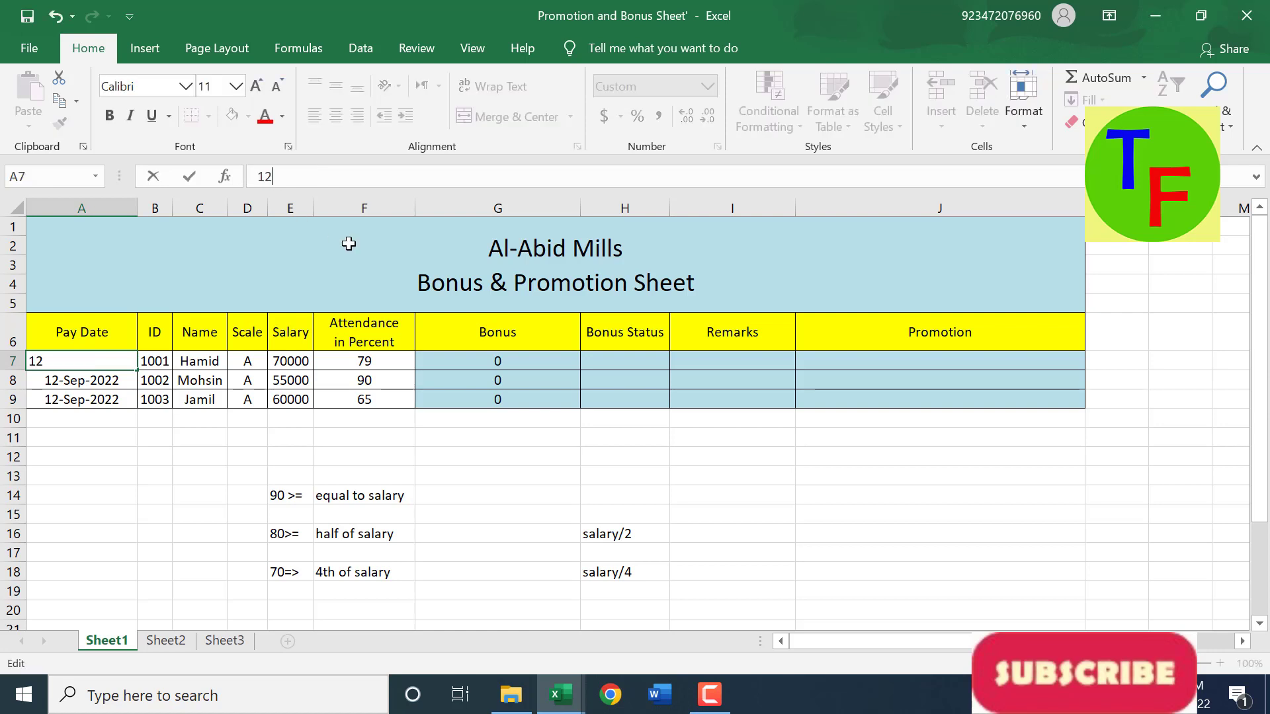
pyautogui.write('-09')
pyautogui.write('-')
pyautogui.press('BackSpace')
pyautogui.press('BackSpace')
pyautogui.write('8-2022')
pyautogui.press('Return')
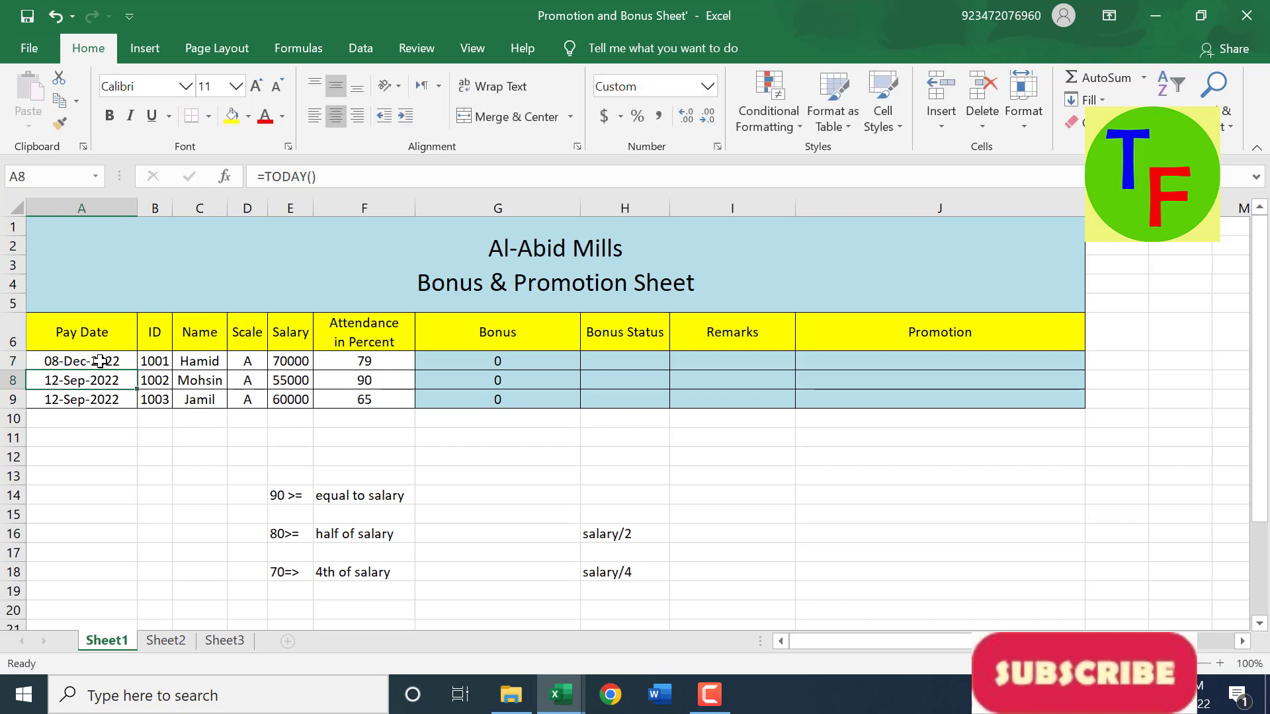
# Change the month of the A7 pay date to 8, making it 8/8/2022.
pyautogui.click(100, 361)
pyautogui.click(263, 177)
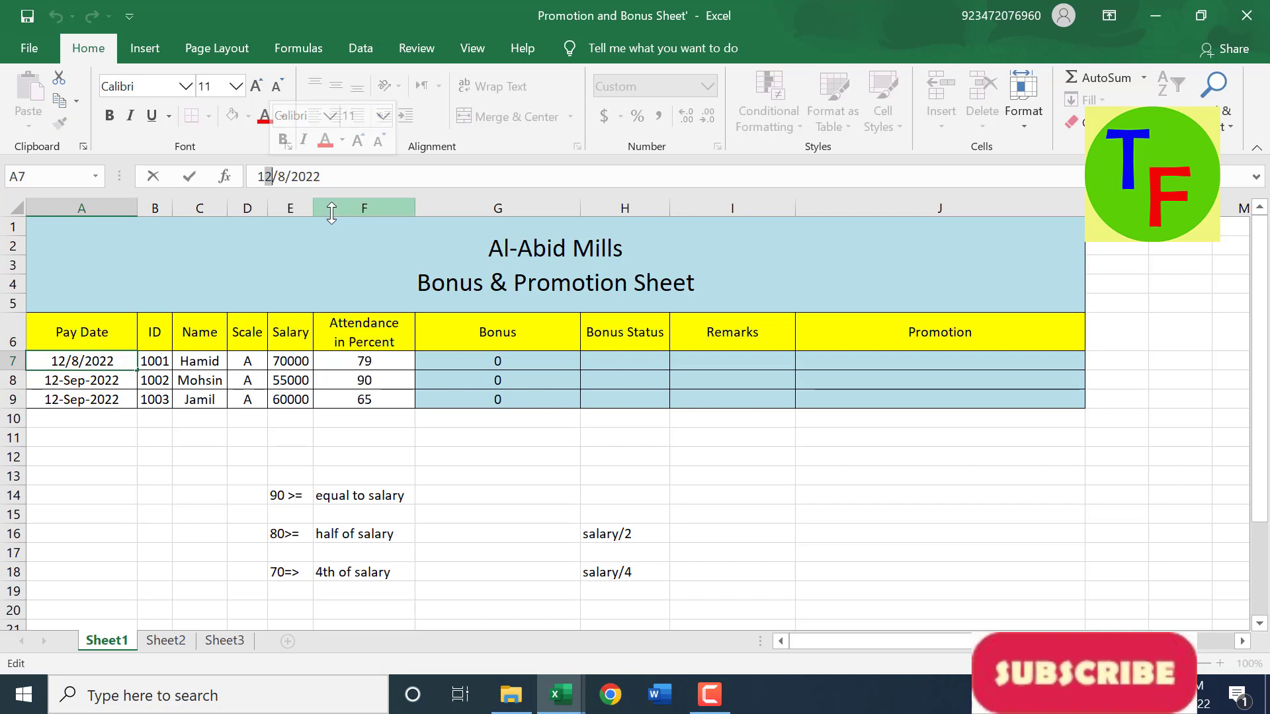
pyautogui.press('Home')
pyautogui.hotkey('shift', 'Right')
pyautogui.hotkey('shift', 'Right')
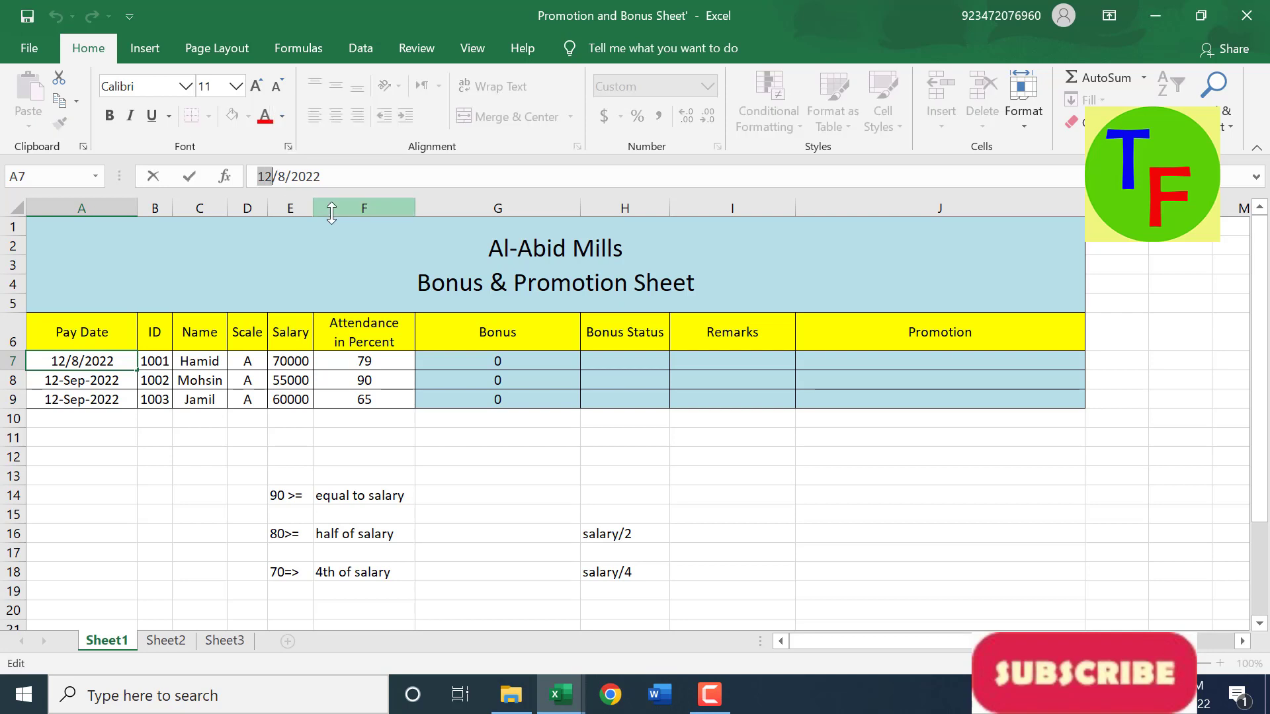
pyautogui.write('8')
pyautogui.press('Return')
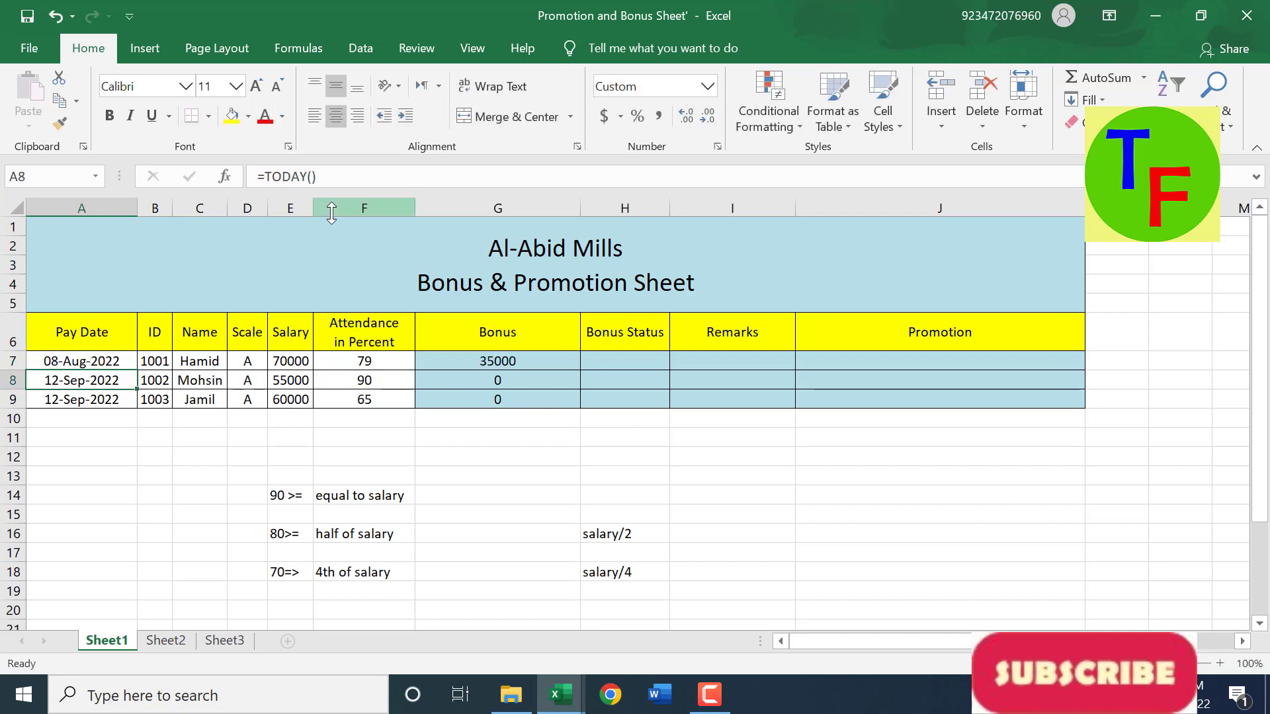
# Enter =IF(G7>0, "Paid", "") in H7 as the bonus status and copy the formula down to H9.
pyautogui.click(538, 367)
pyautogui.click(626, 358)
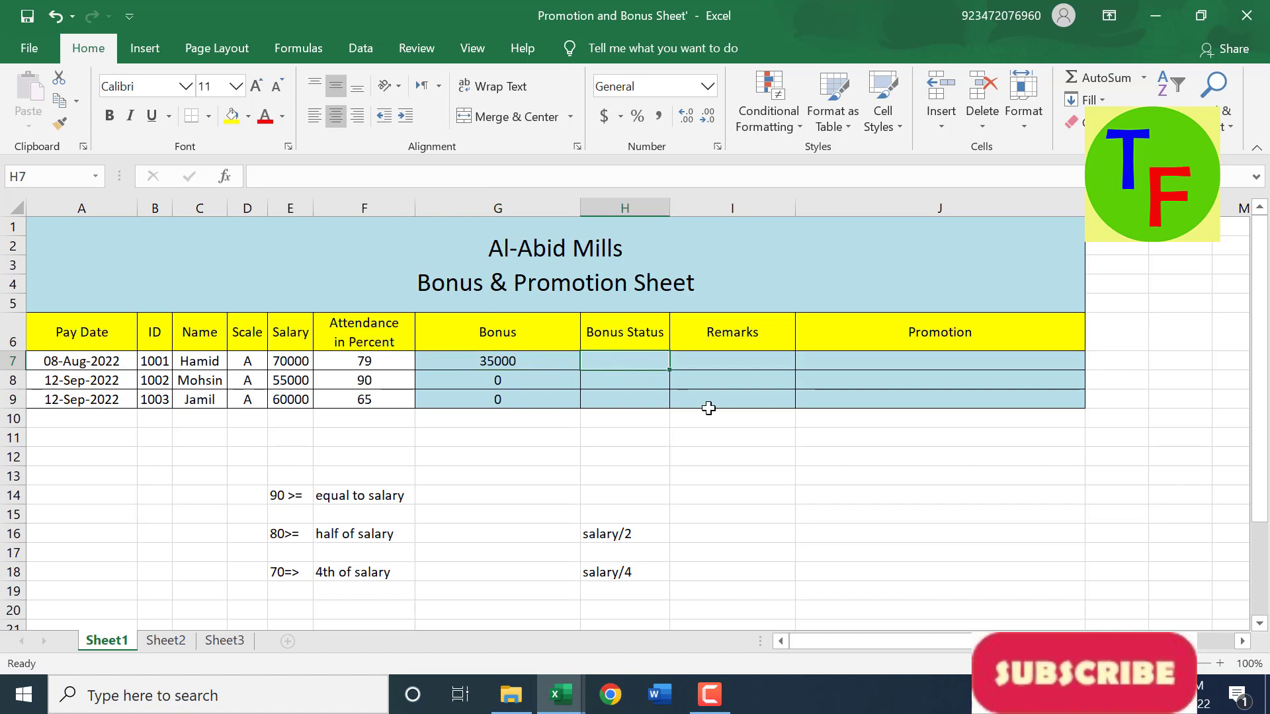
pyautogui.write('=if(')
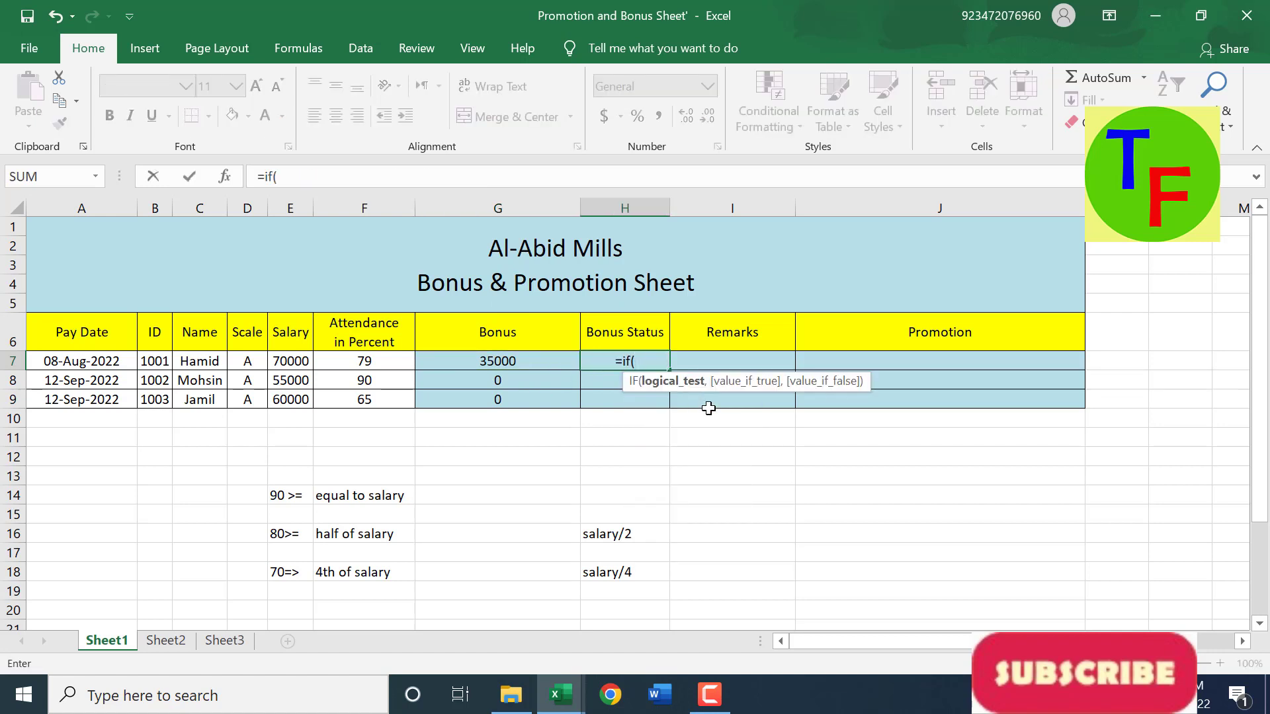
pyautogui.press('Left')
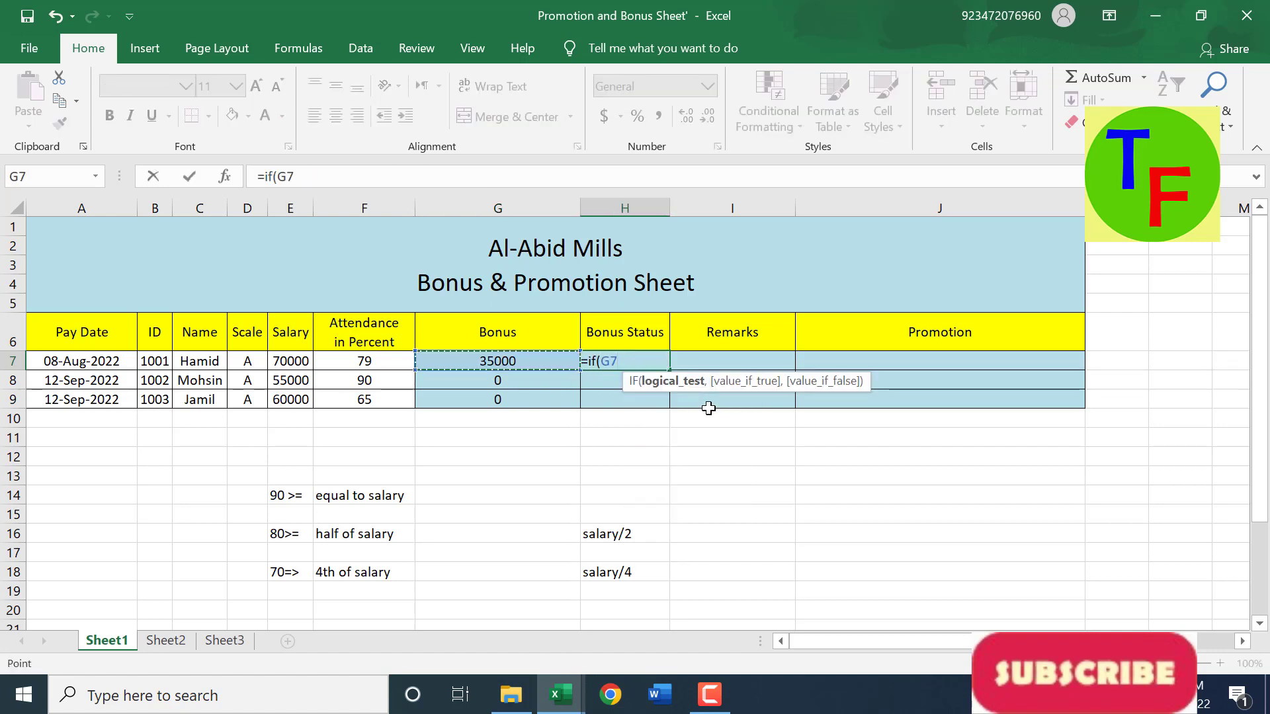
pyautogui.write('>0,')
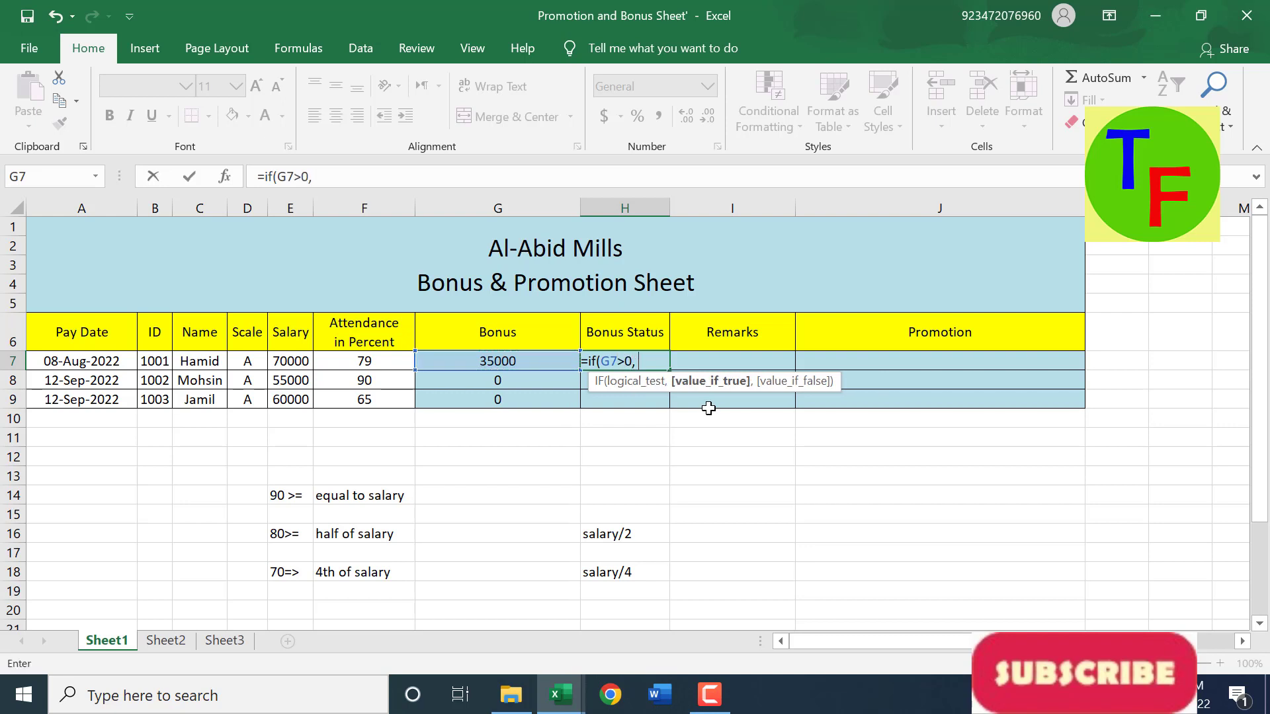
pyautogui.write(' "Paid')
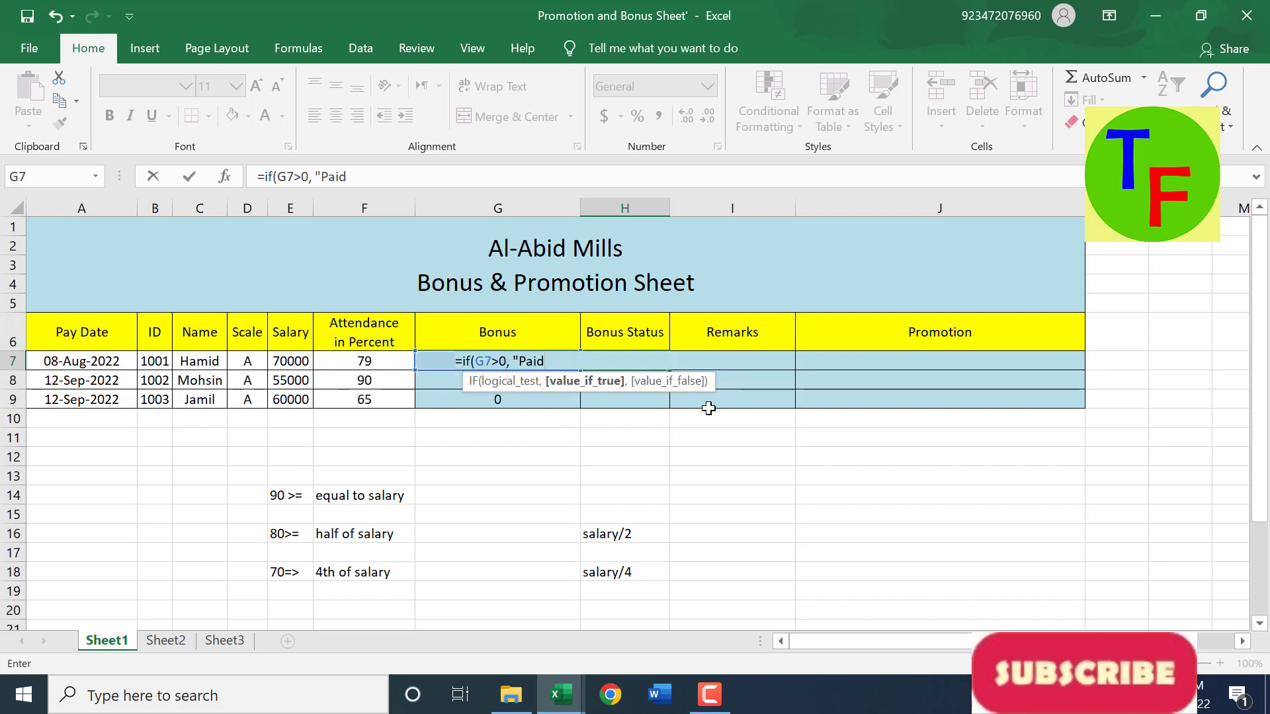
pyautogui.write('", "')
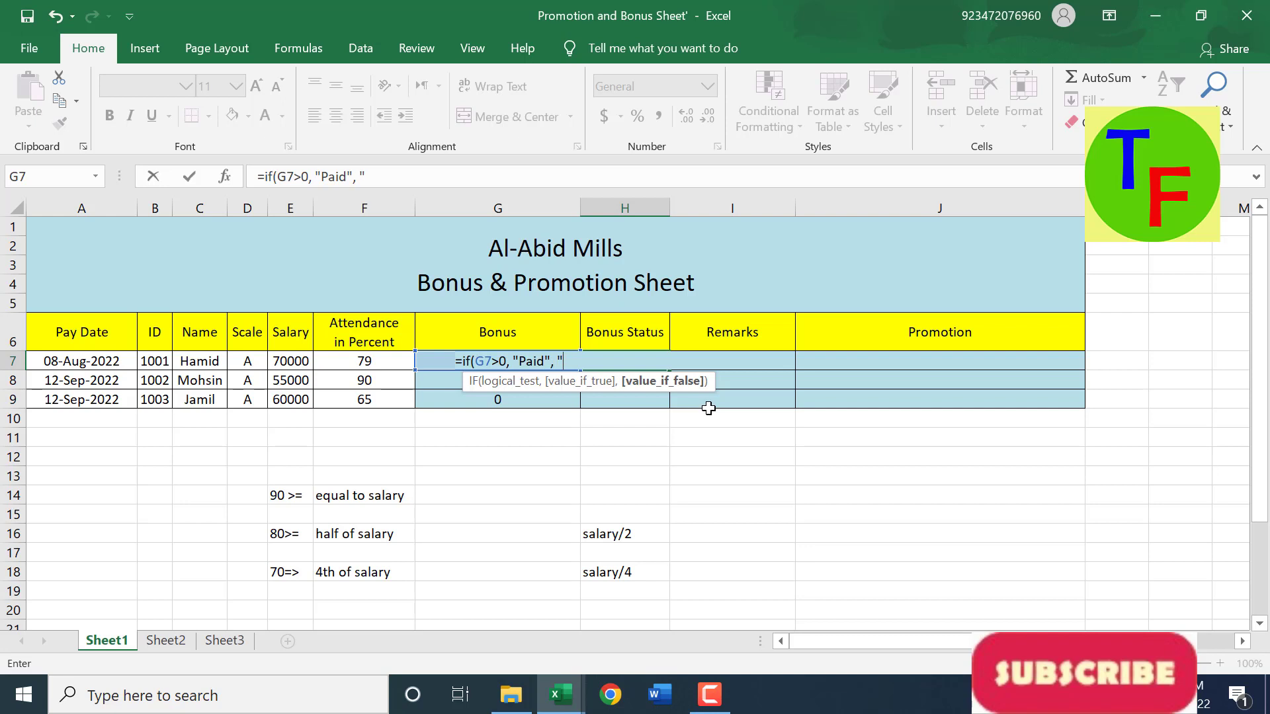
pyautogui.write('"')
pyautogui.press('Return')
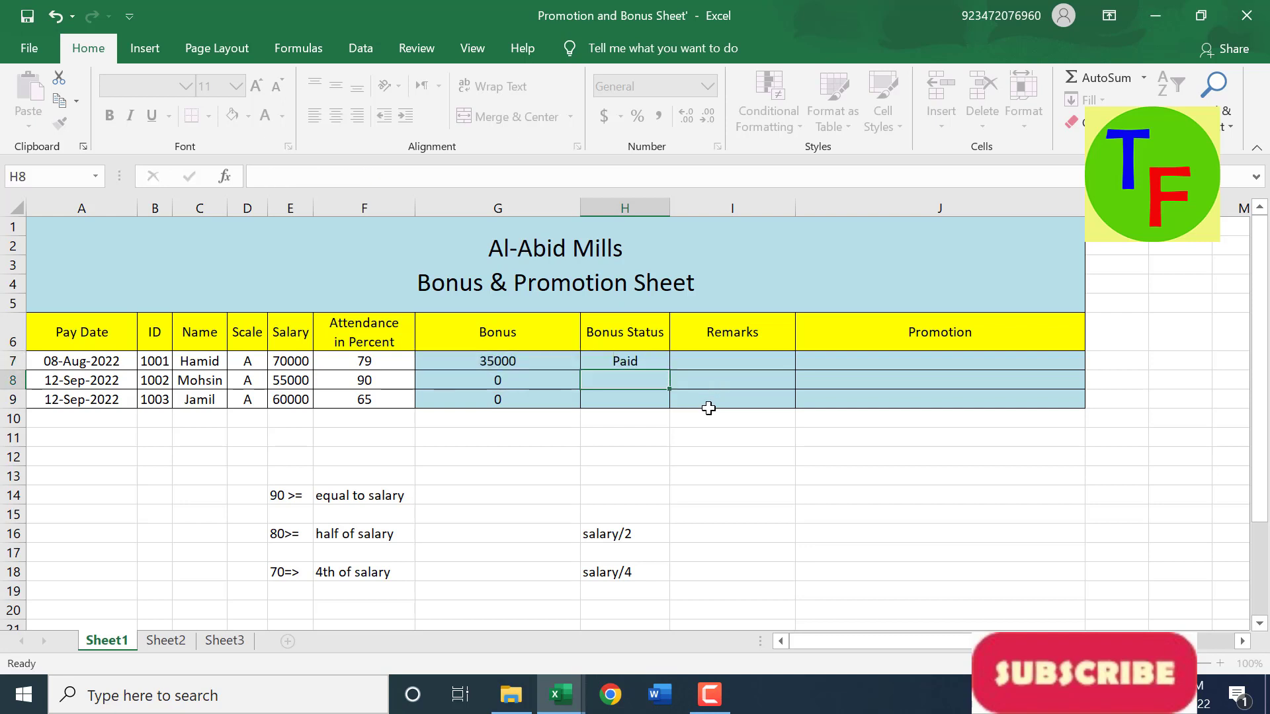
pyautogui.click(654, 361)
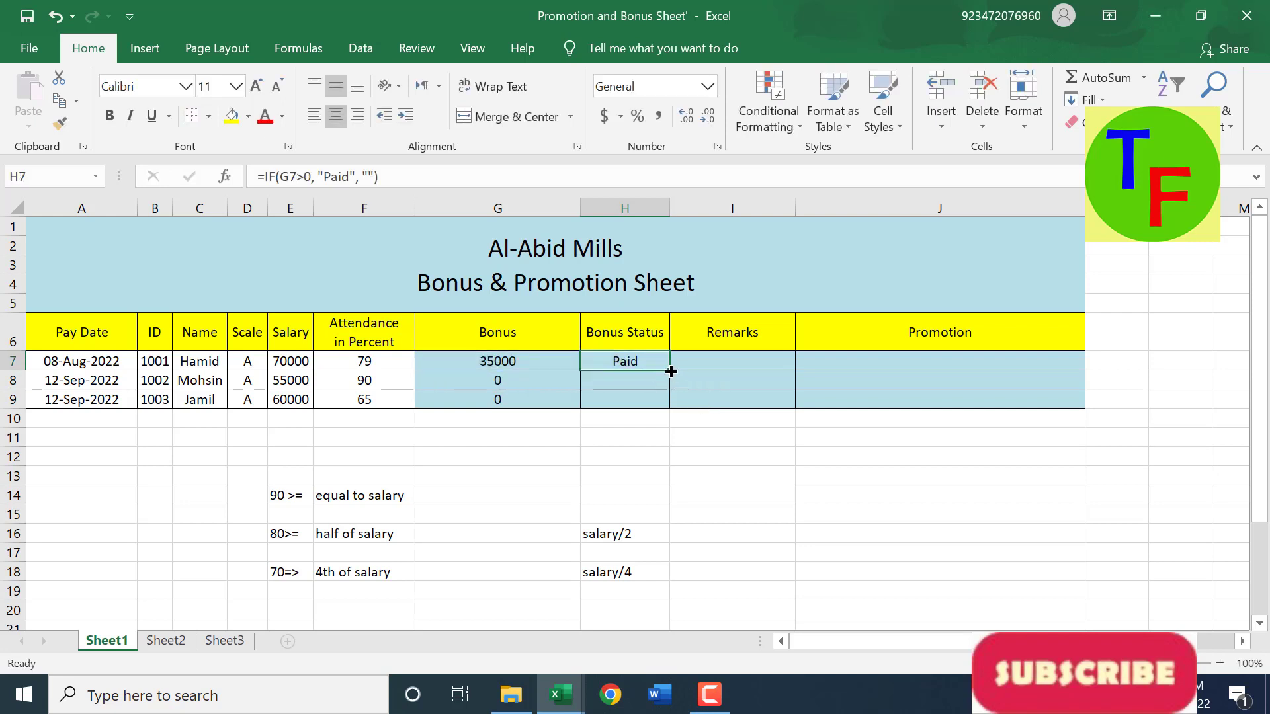
pyautogui.moveTo(671, 369); pyautogui.dragTo(671, 400)
# Enter =IF(F7>=90, "Excellent", "") in I7 as the remark and copy the formula down to I9.
pyautogui.click(751, 366)
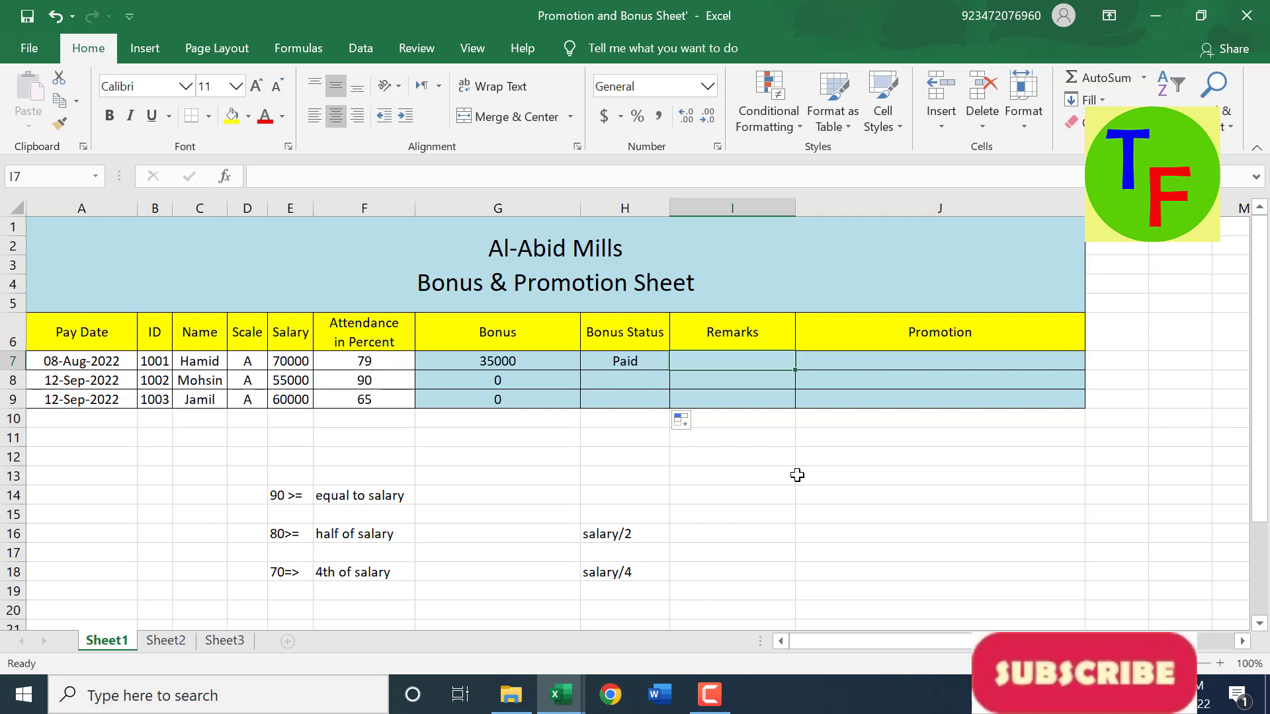
pyautogui.write('=if(')
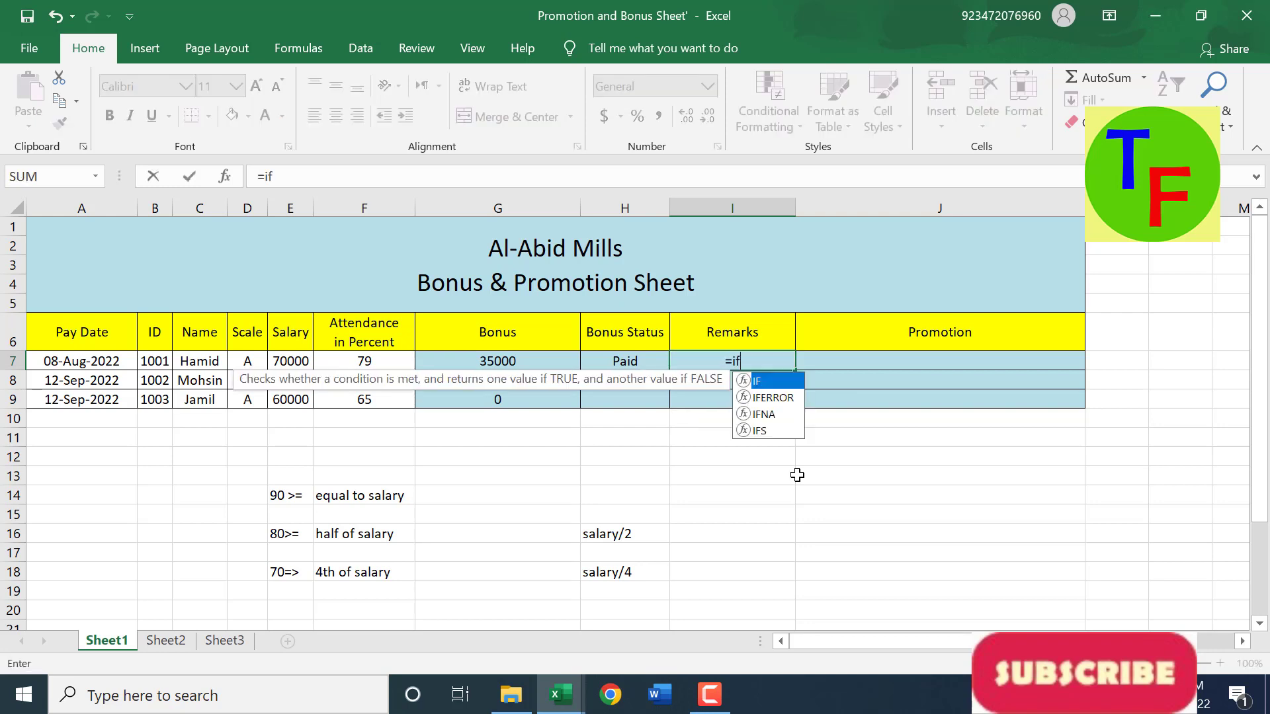
pyautogui.press('Left')
pyautogui.press('Left')
pyautogui.press('Left')
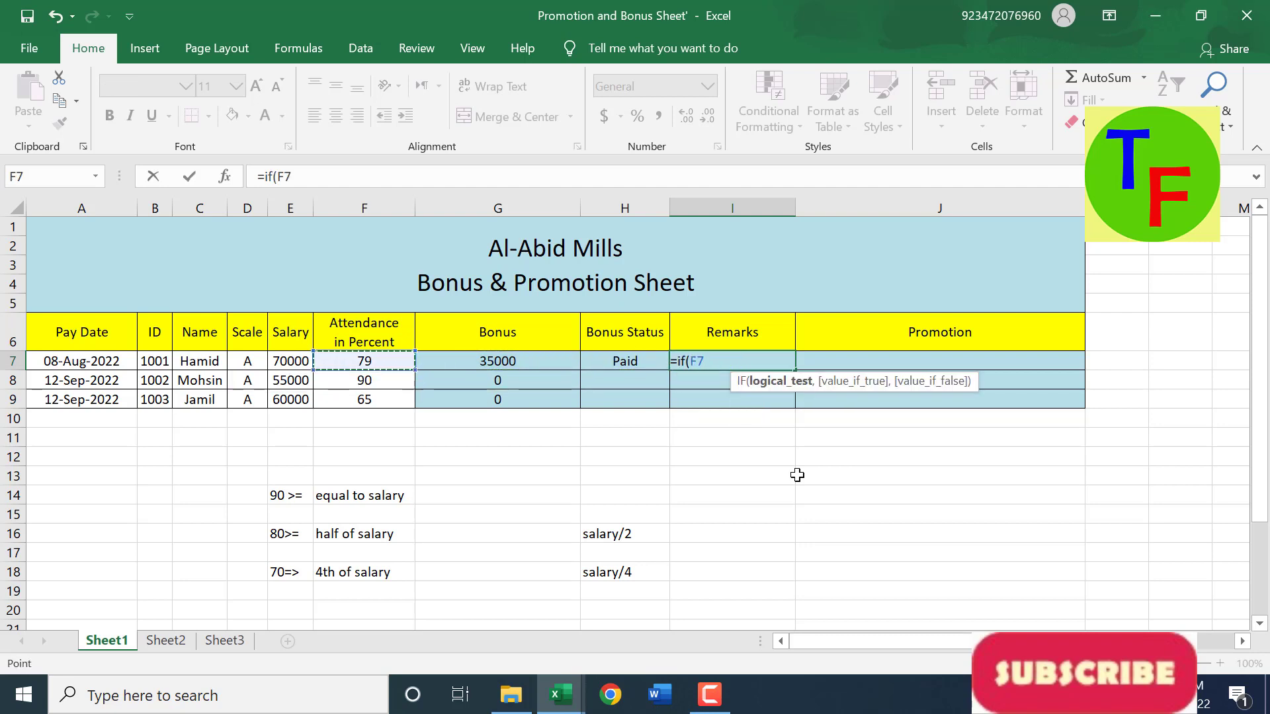
pyautogui.write('>=90')
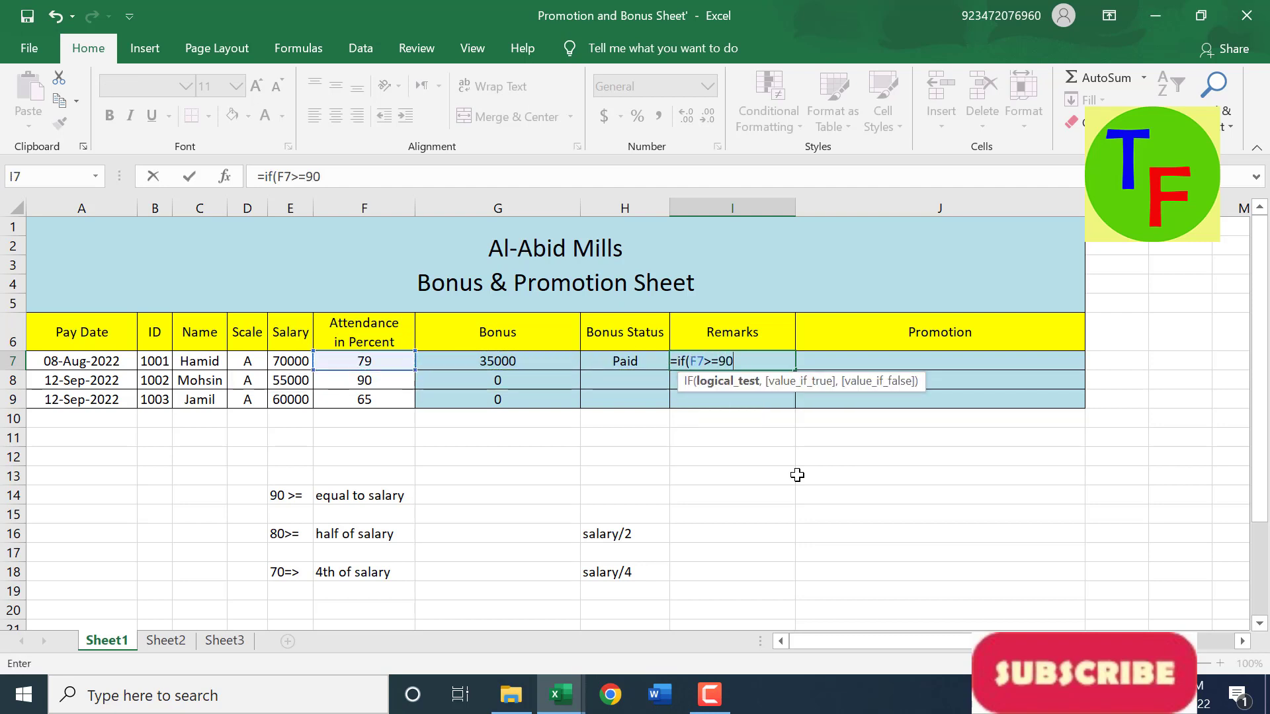
pyautogui.write(', "Exce')
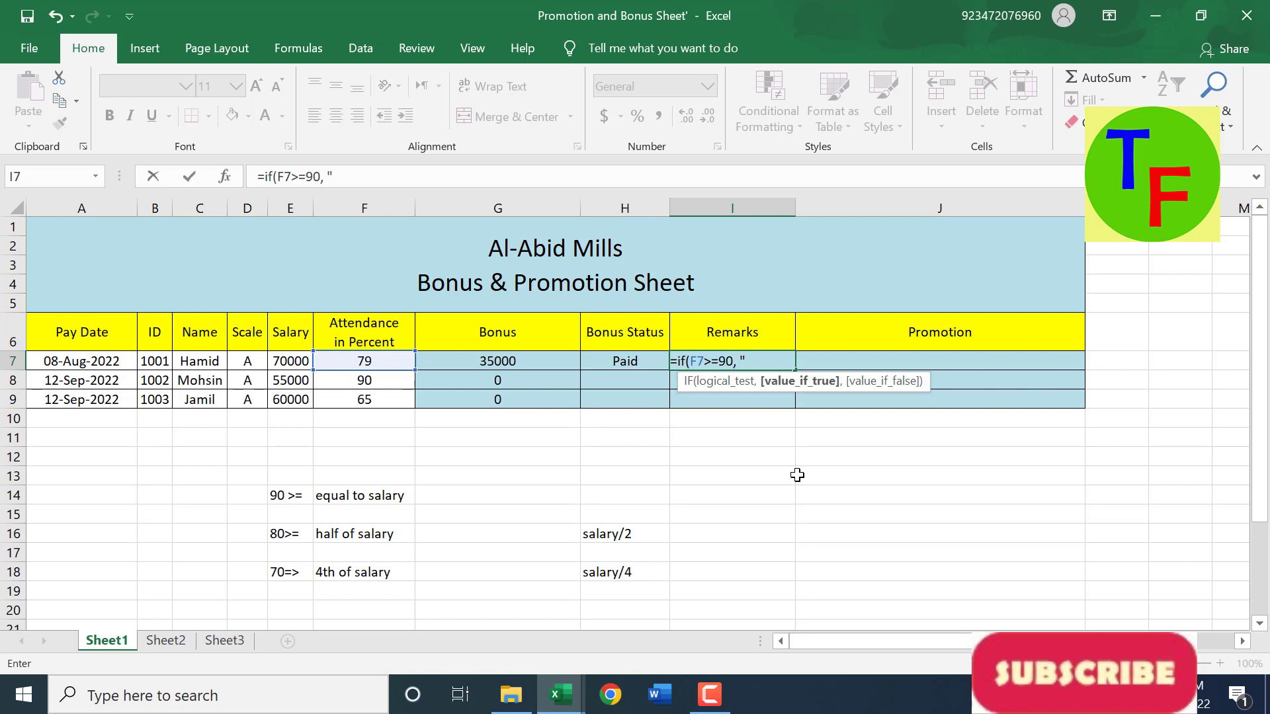
pyautogui.write('llent')
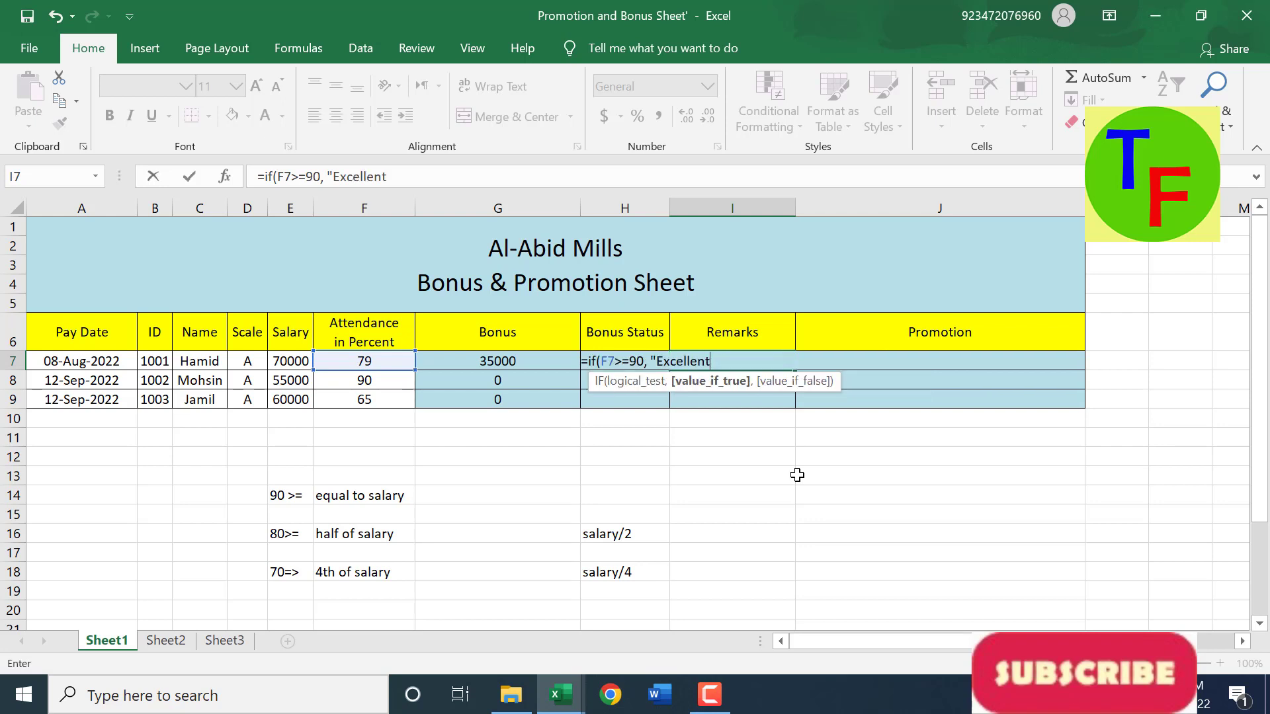
pyautogui.write('", "":')
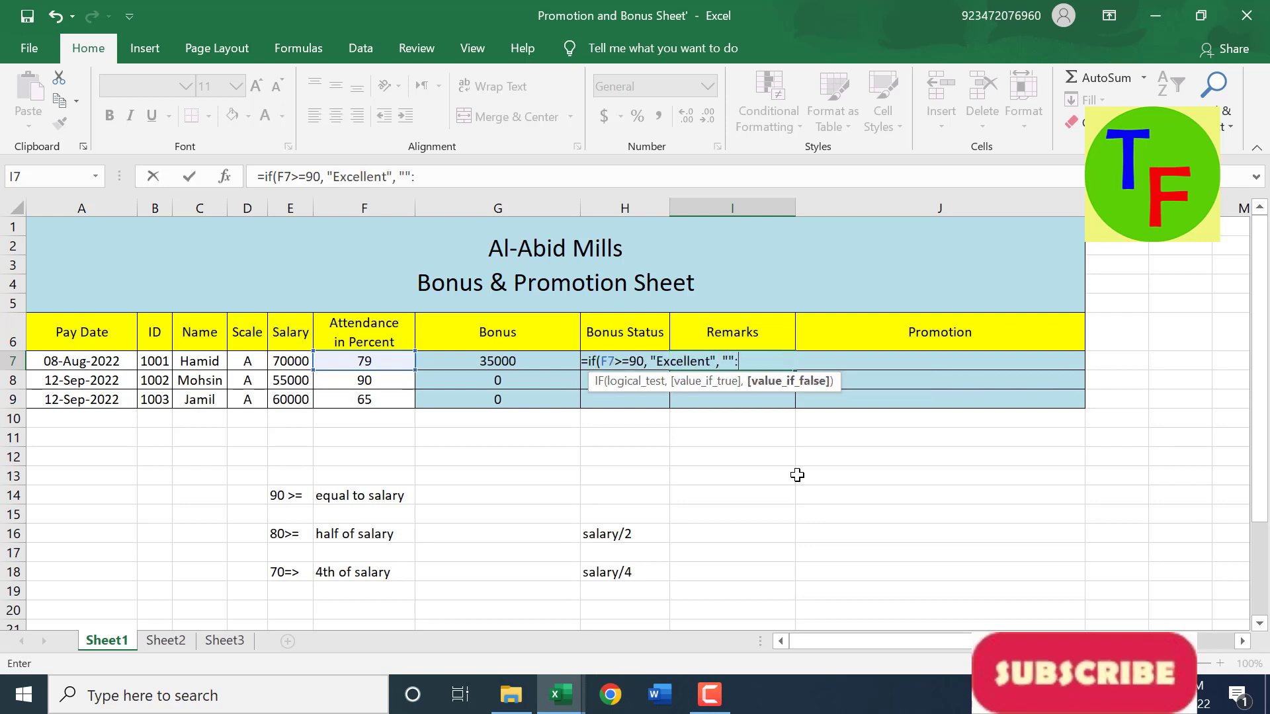
pyautogui.hotkey('ctrl', 'Return')
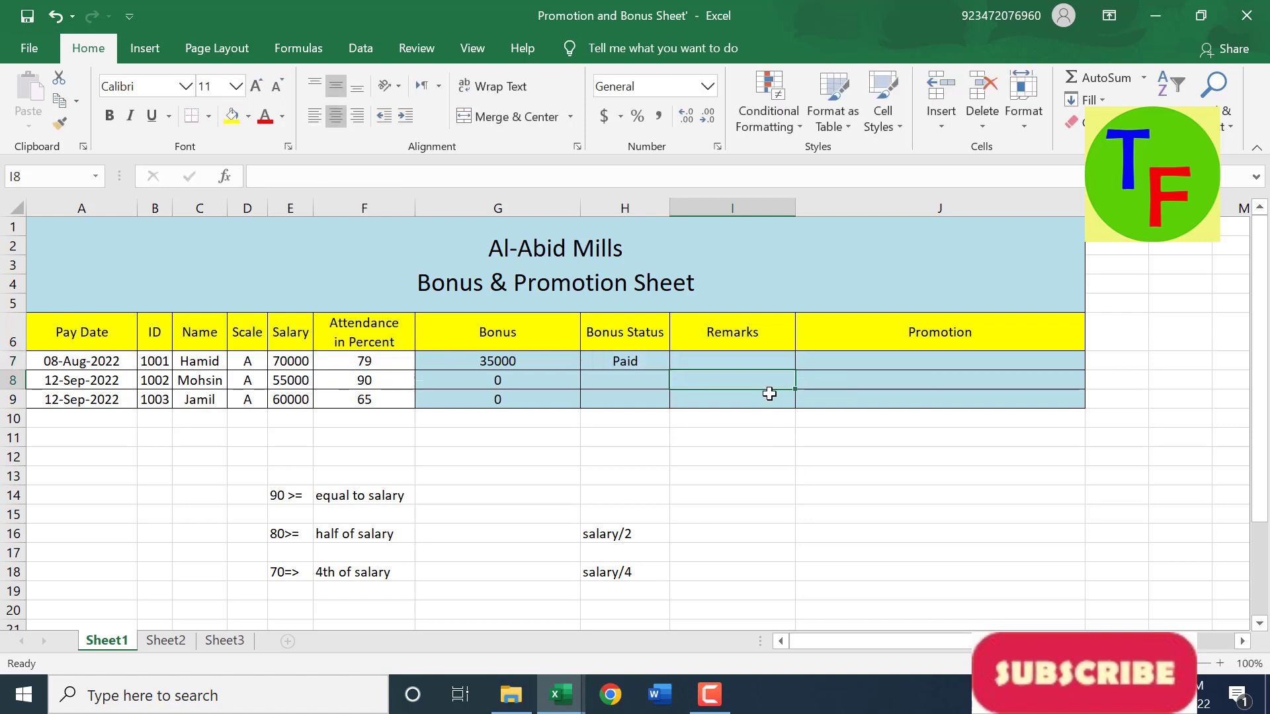
pyautogui.moveTo(795, 370); pyautogui.dragTo(795, 410)
pyautogui.click(744, 382)
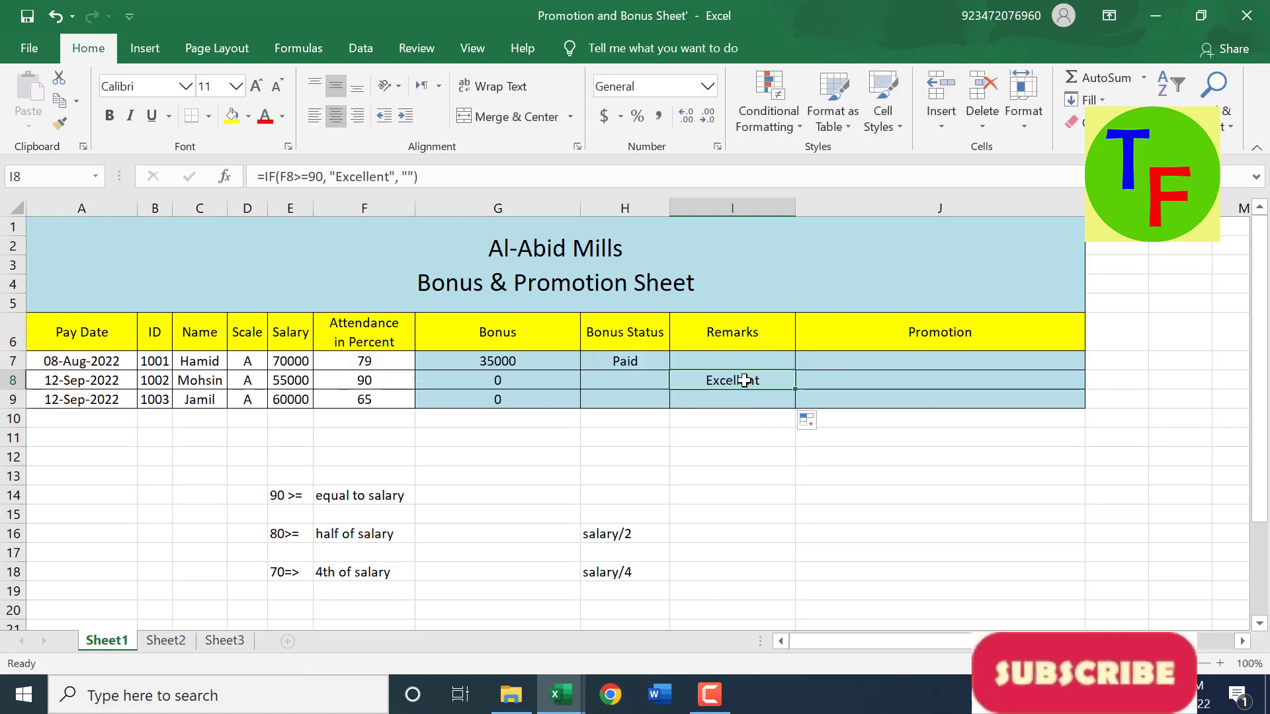
pyautogui.click(385, 384)
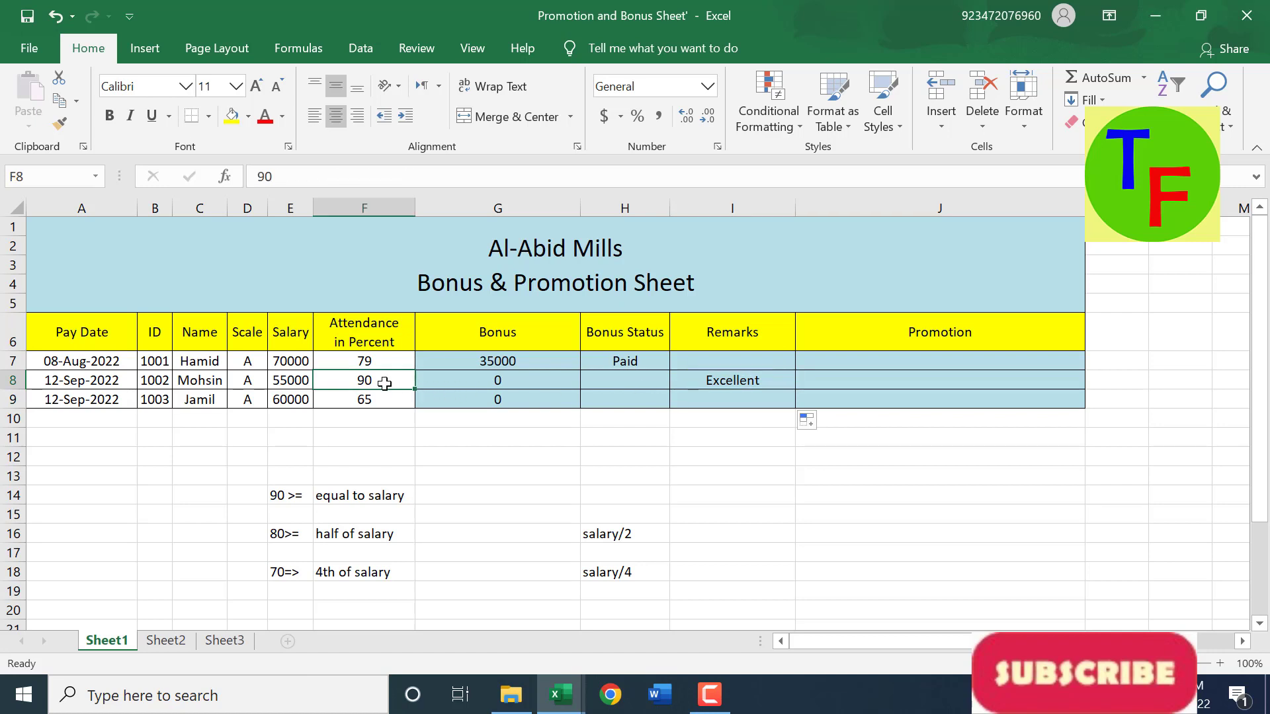
# Begin an IF formula in the Promotion cell J7 that tests F7>=95.
pyautogui.click(928, 364)
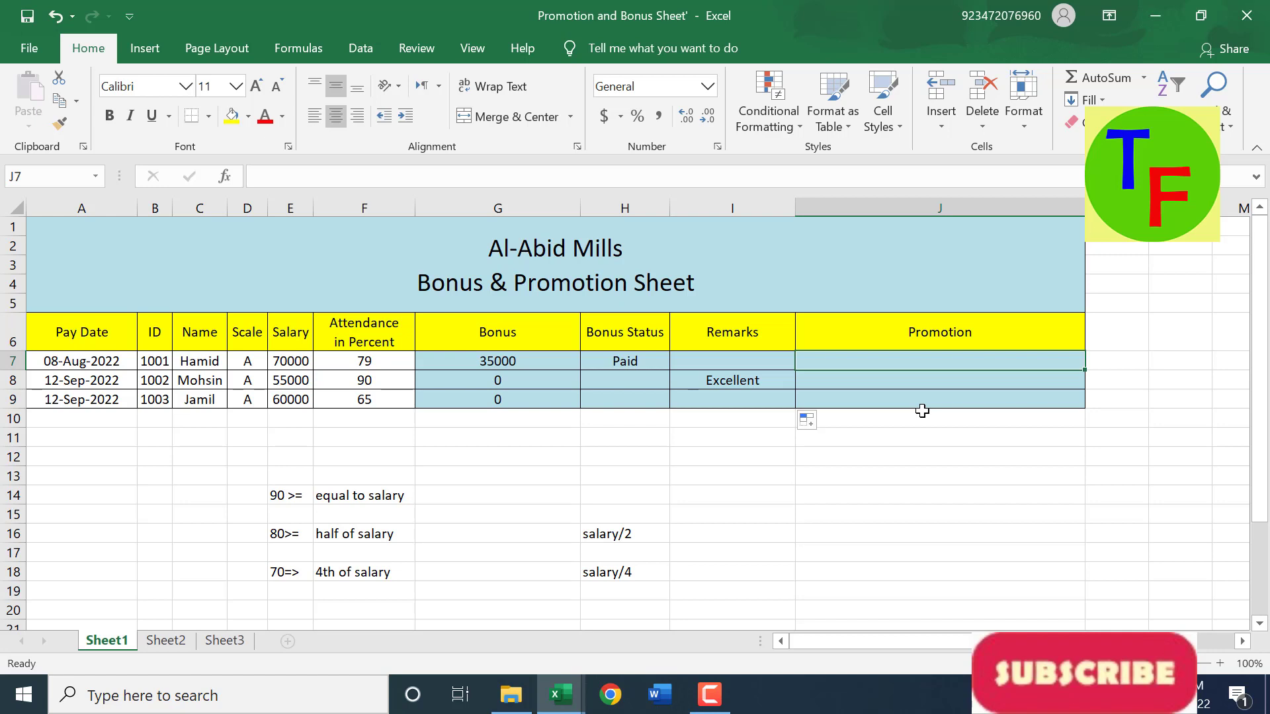
pyautogui.write('=i')
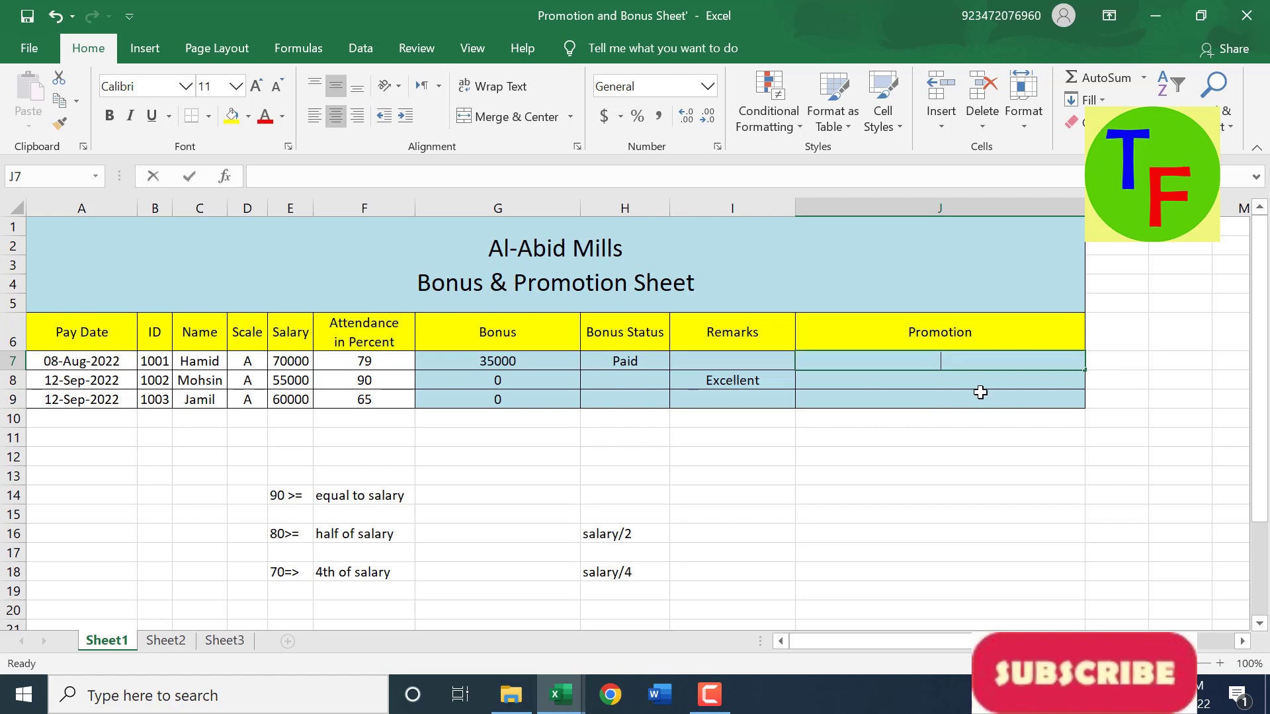
pyautogui.write('f(')
pyautogui.press('Left')
pyautogui.press('Left')
pyautogui.press('Left')
pyautogui.press('Left')
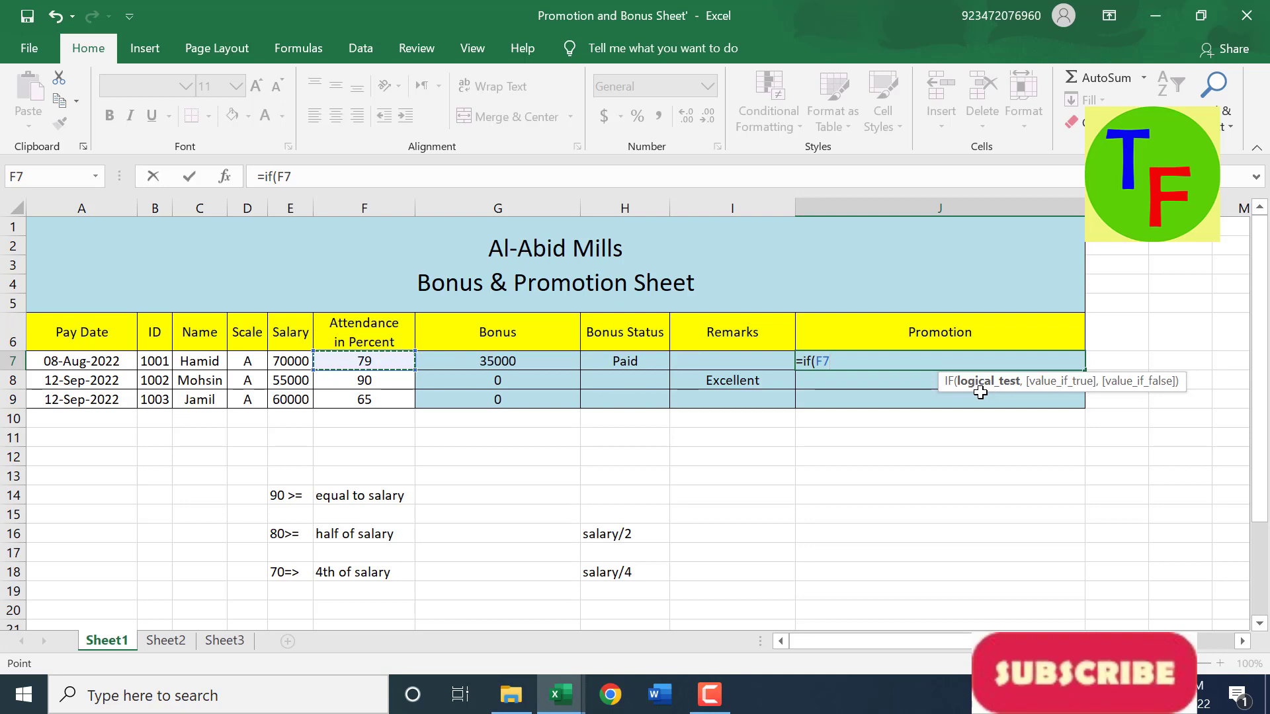
pyautogui.write('>=95')
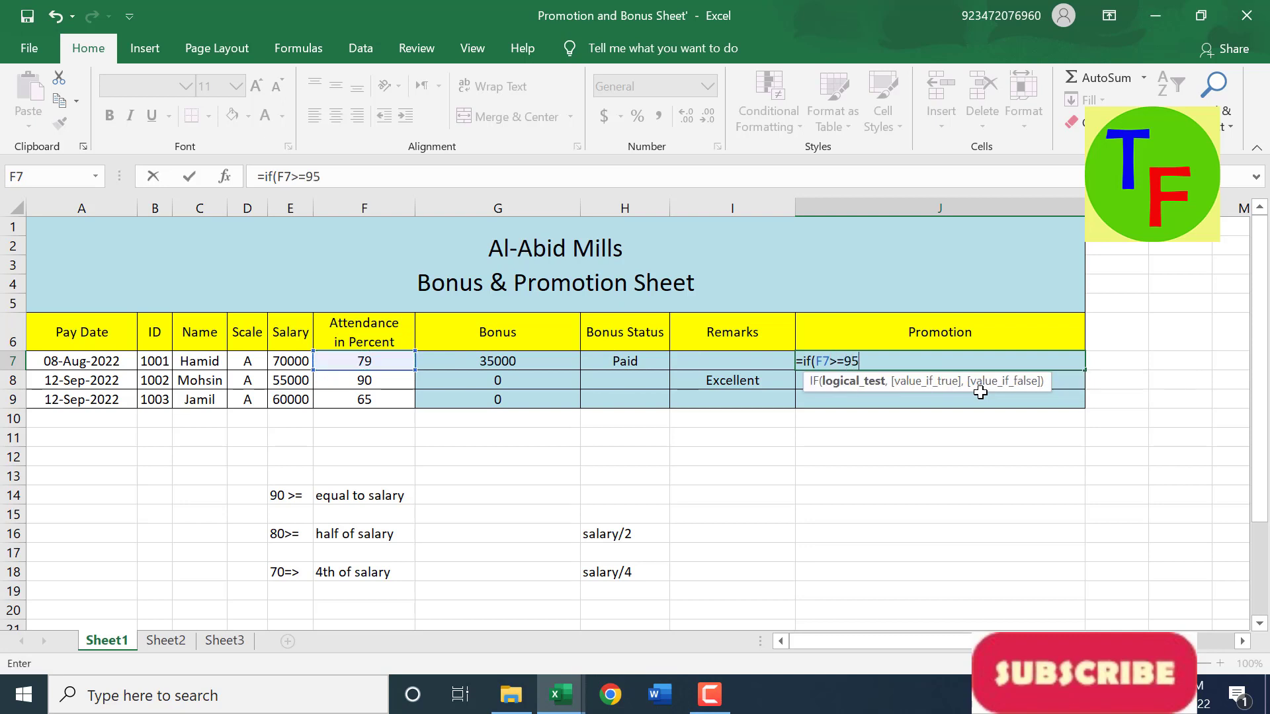
pyautogui.write(", 'P")
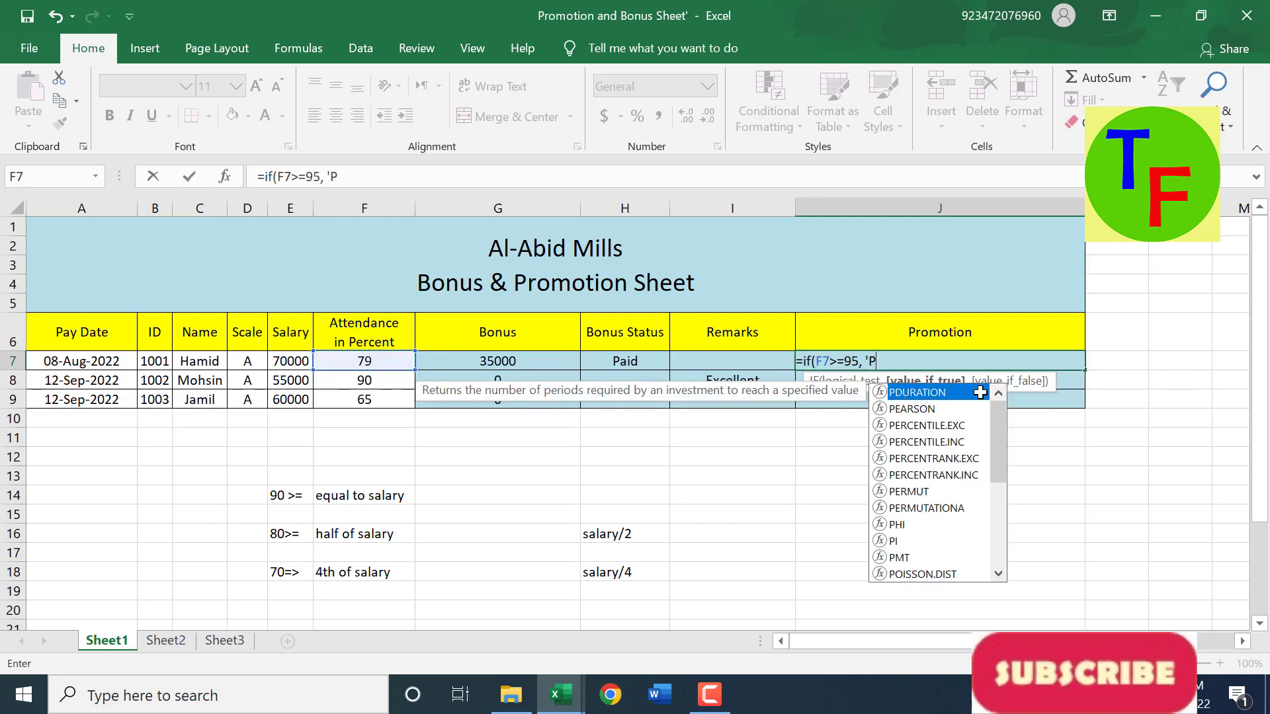
pyautogui.write('romoted')
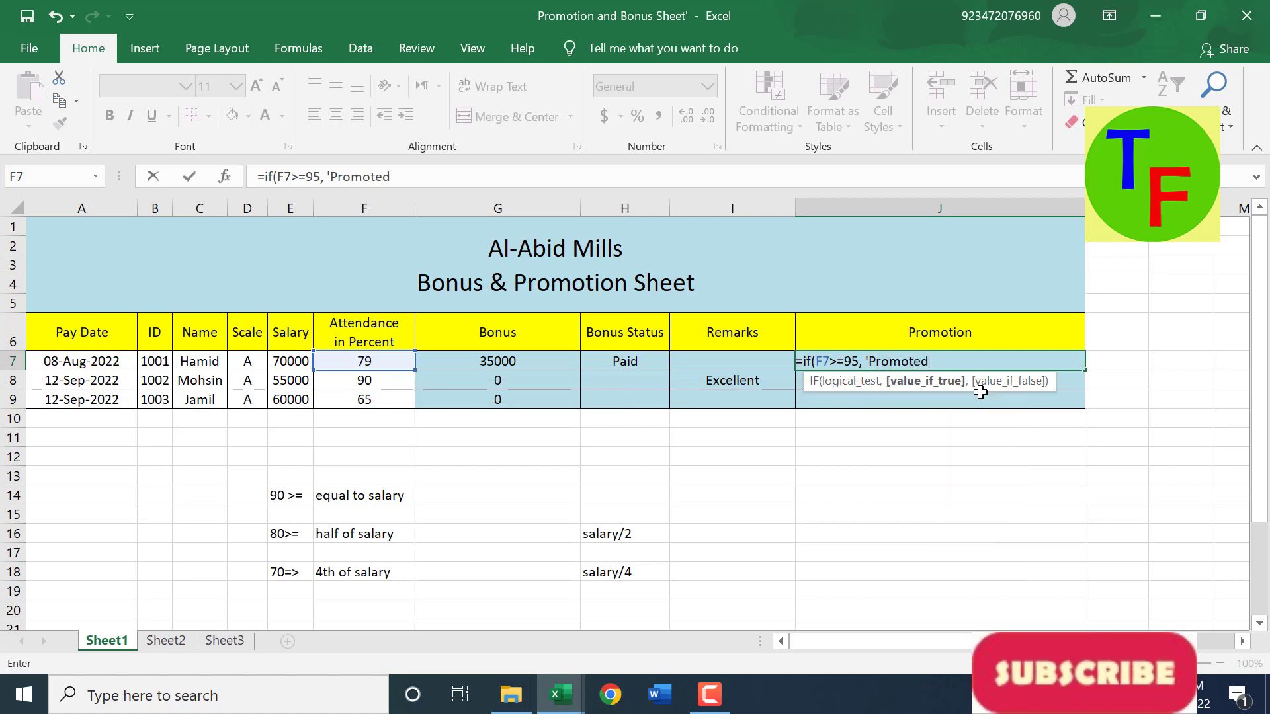
pyautogui.press('BackSpace')
pyautogui.press('BackSpace')
pyautogui.press('BackSpace')
pyautogui.press('BackSpace')
pyautogui.press('BackSpace')
pyautogui.press('BackSpace')
pyautogui.press('BackSpace')
pyautogui.press('BackSpace')
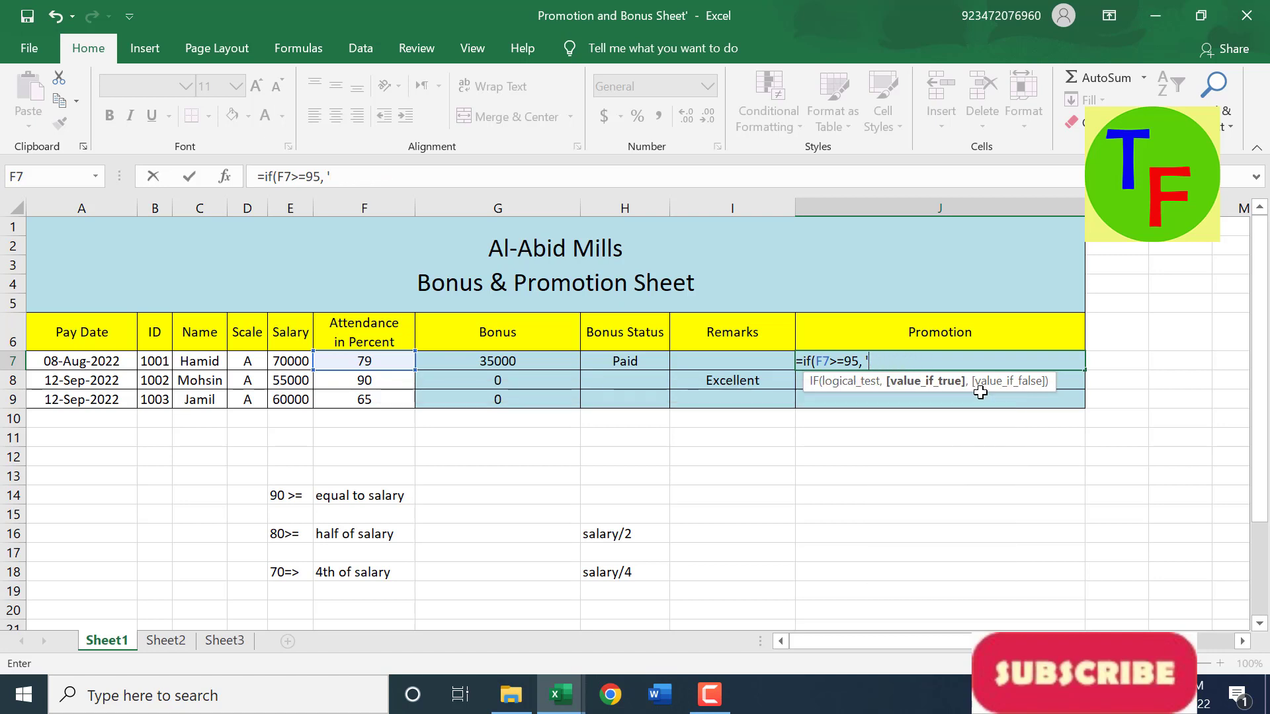
# Complete the J7 formula with "Congratulation! You have been promoted." if true and "" if false, and copy it down to J9.
pyautogui.write('"Congratul')
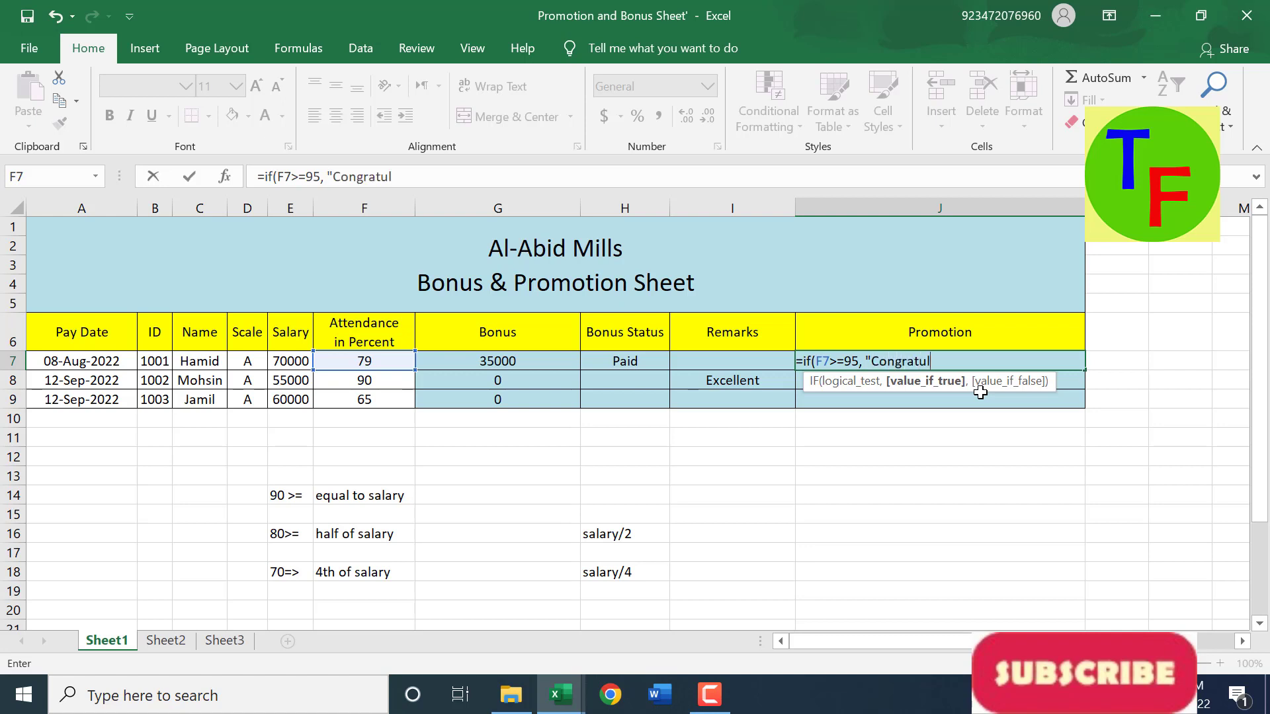
pyautogui.write('ation! You have been ')
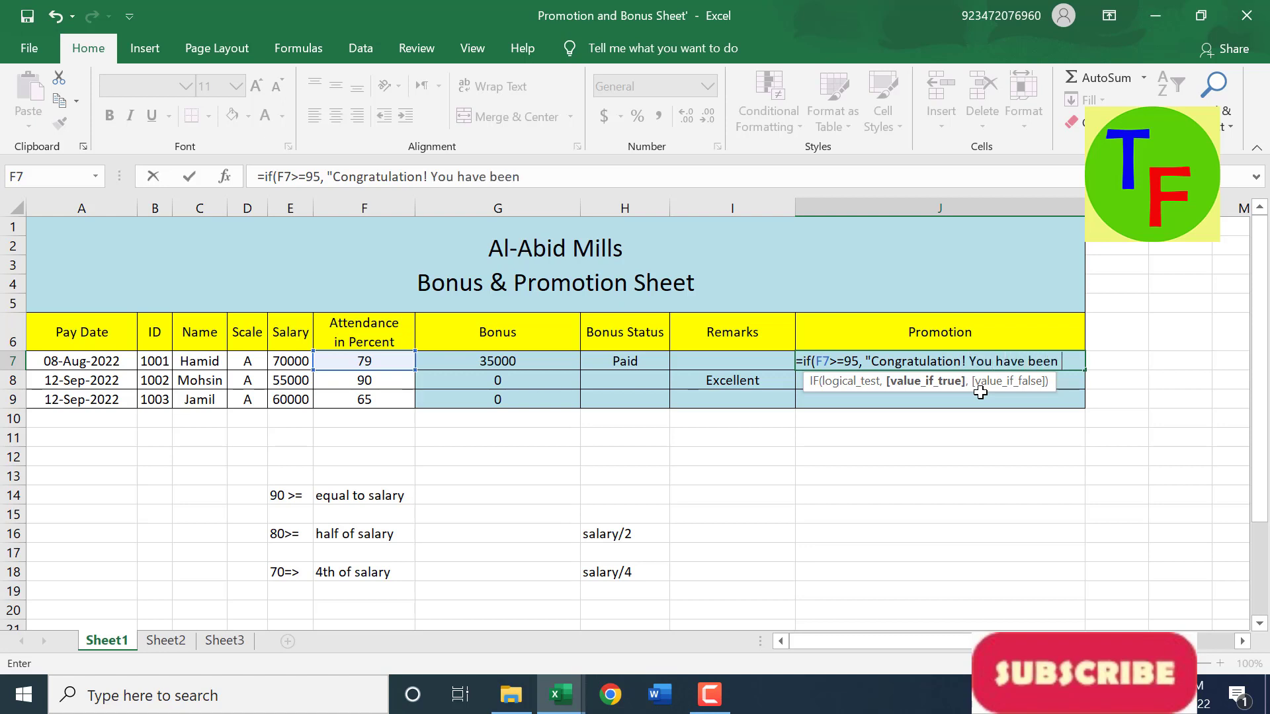
pyautogui.write('promoted')
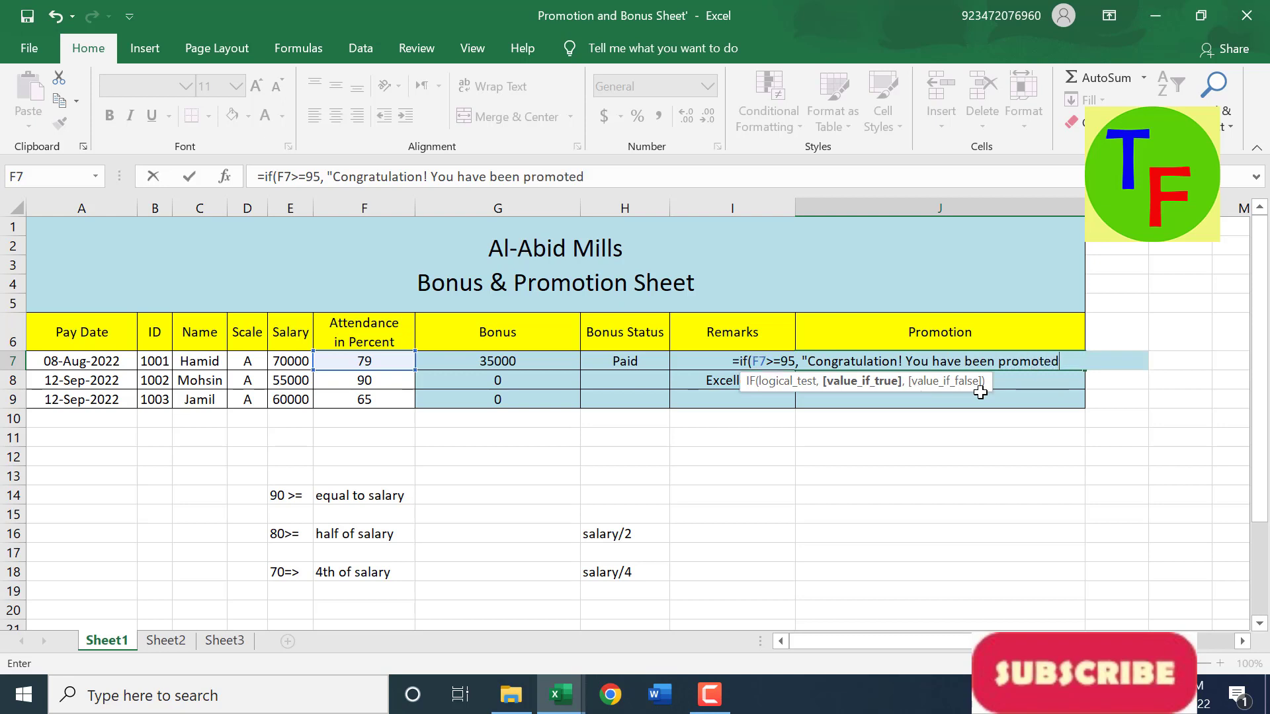
pyautogui.write(".')")
pyautogui.press('BackSpace')
pyautogui.write('",')
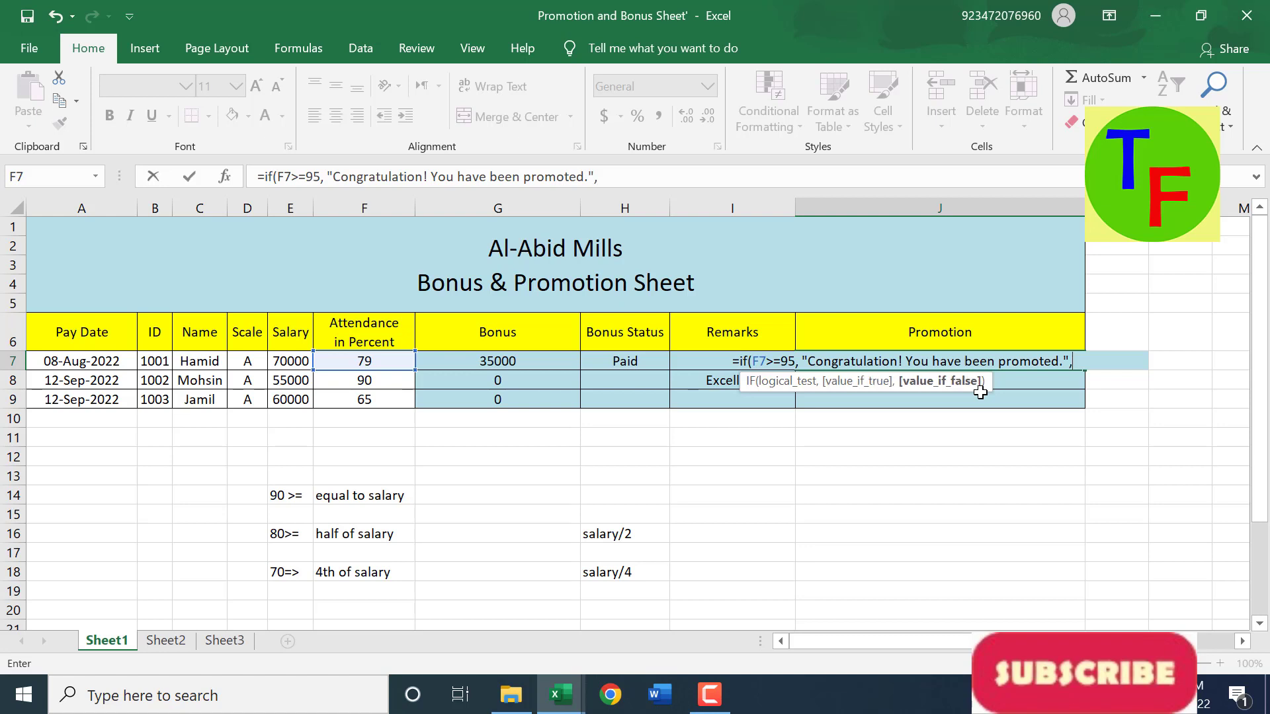
pyautogui.write(' ""')
pyautogui.press('Return')
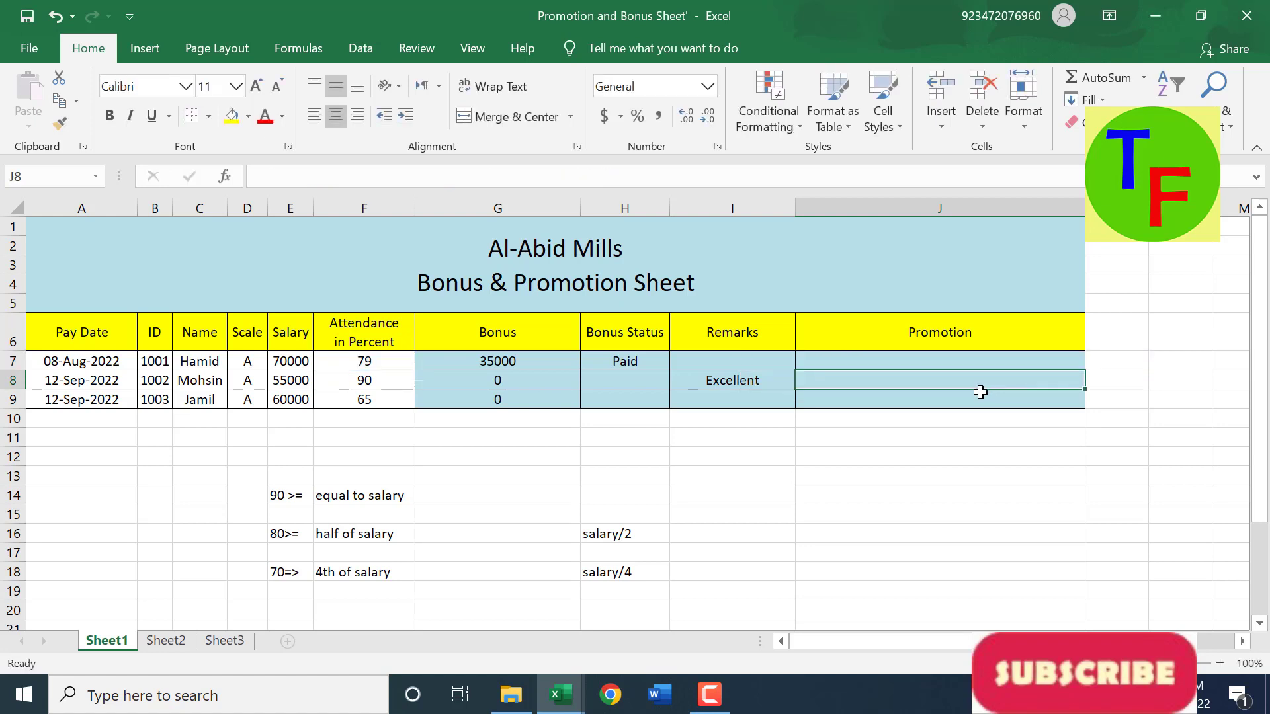
pyautogui.click(1078, 361)
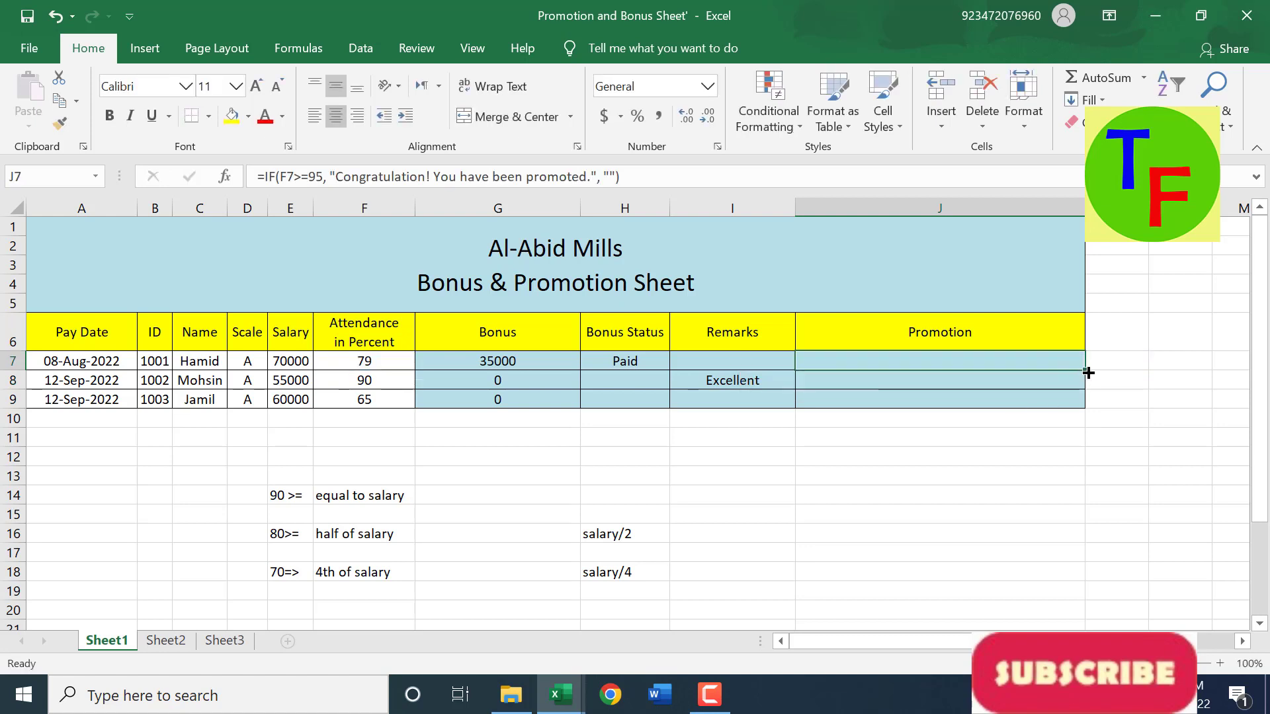
pyautogui.moveTo(1087, 370); pyautogui.dragTo(1086, 406)
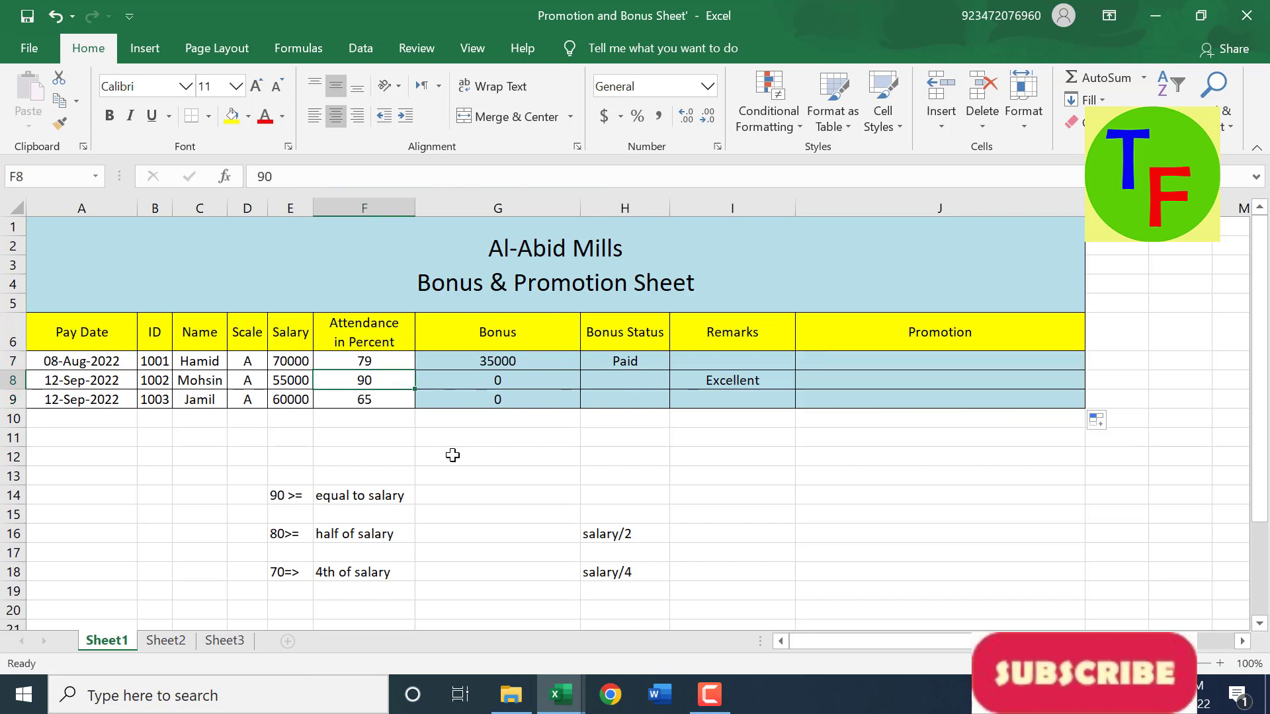
# Set the attendance percentage in F8 to 95 and select the promotion result in J8.
pyautogui.press('Down')
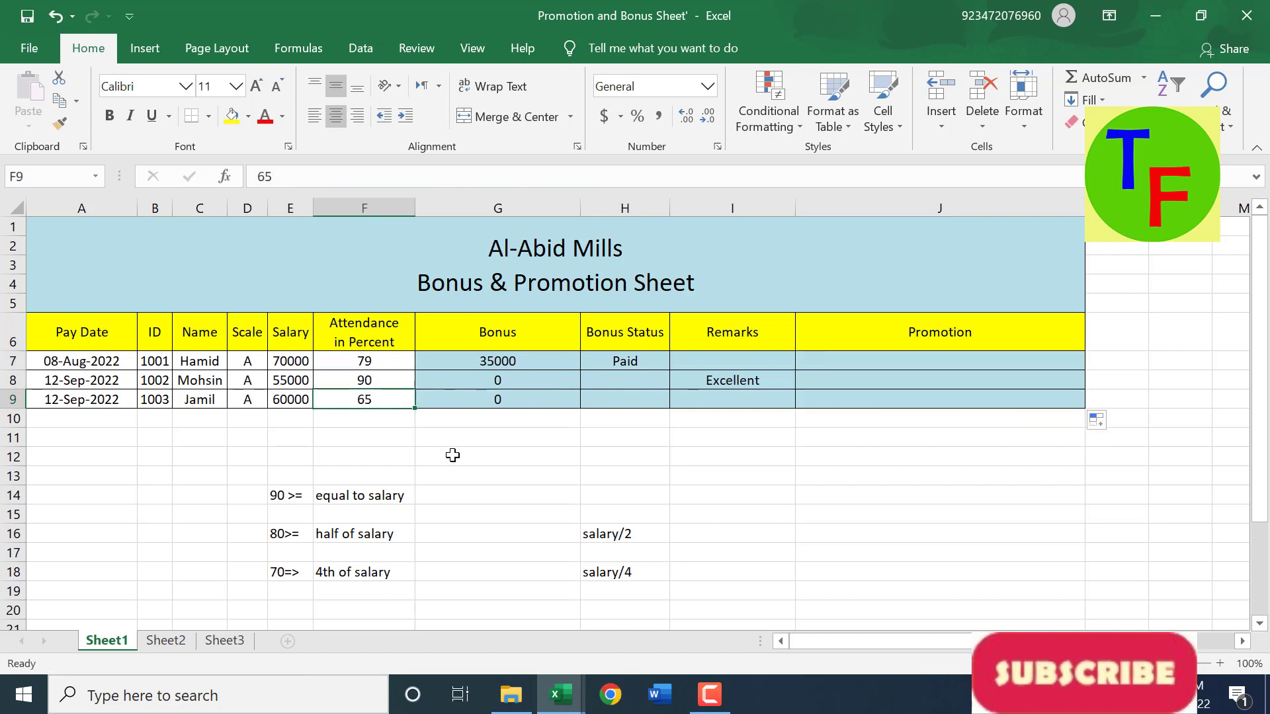
pyautogui.click(394, 381)
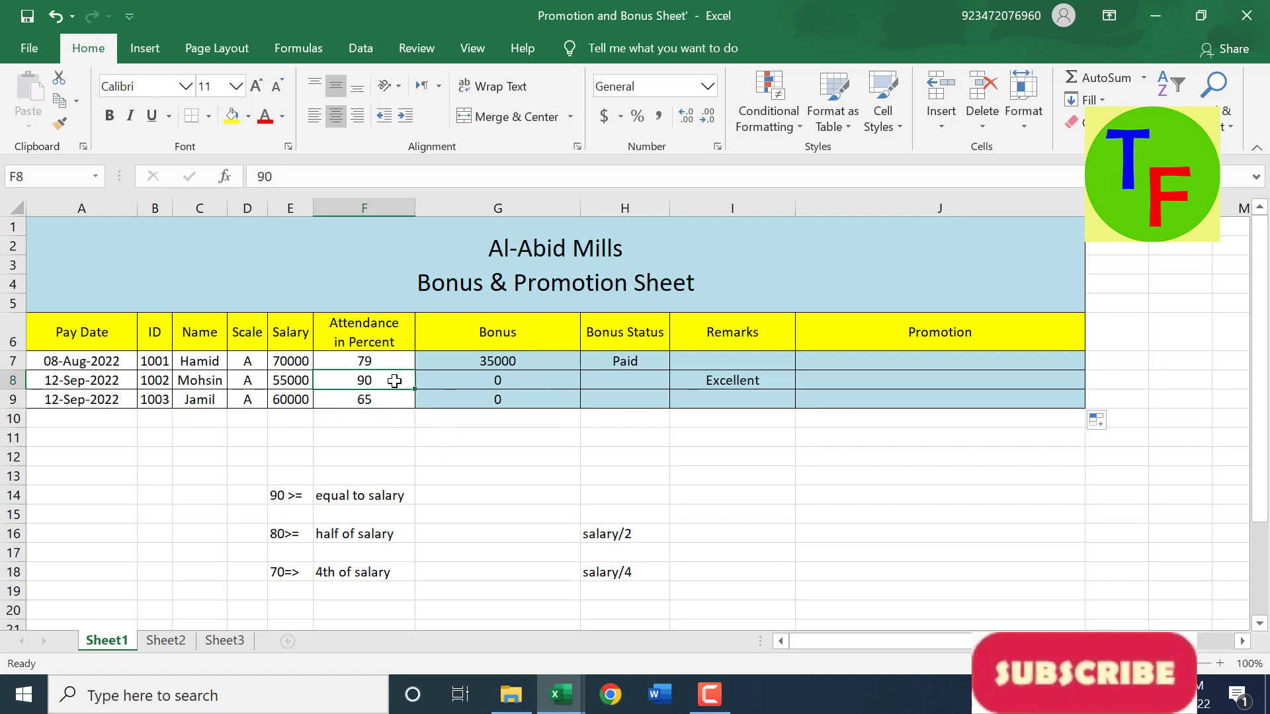
pyautogui.write('95')
pyautogui.press('Return')
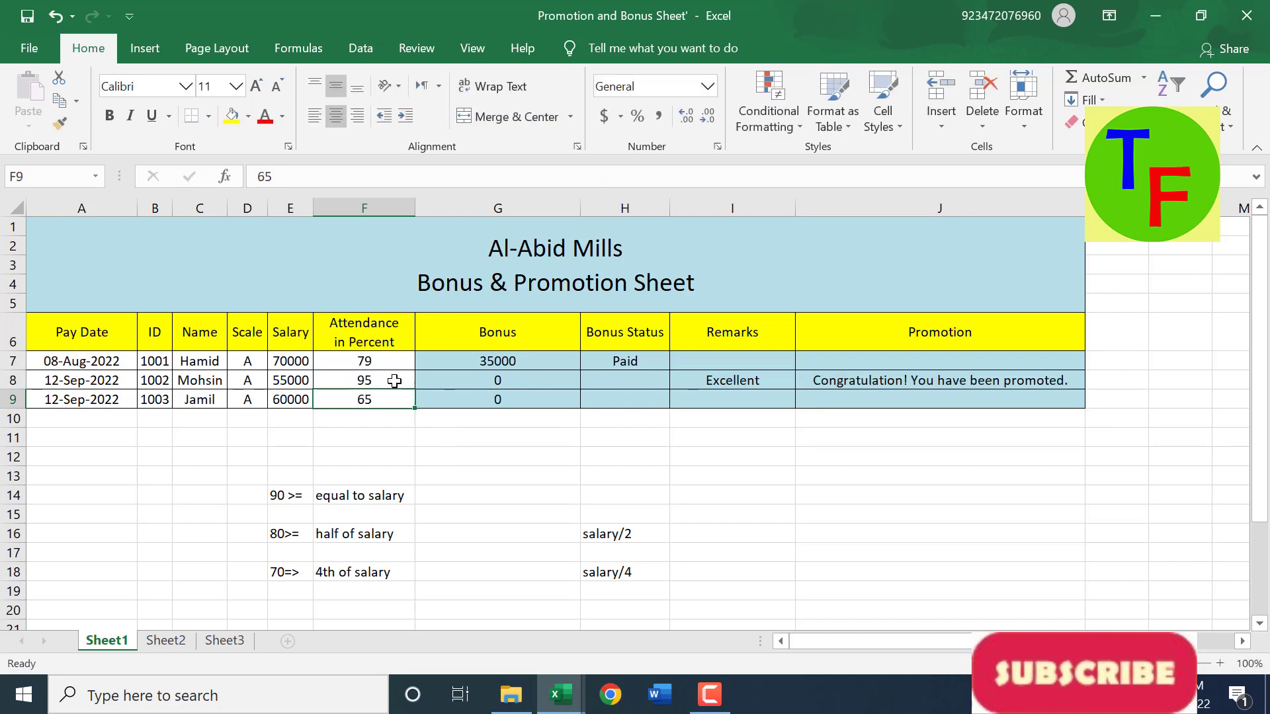
pyautogui.click(1012, 382)
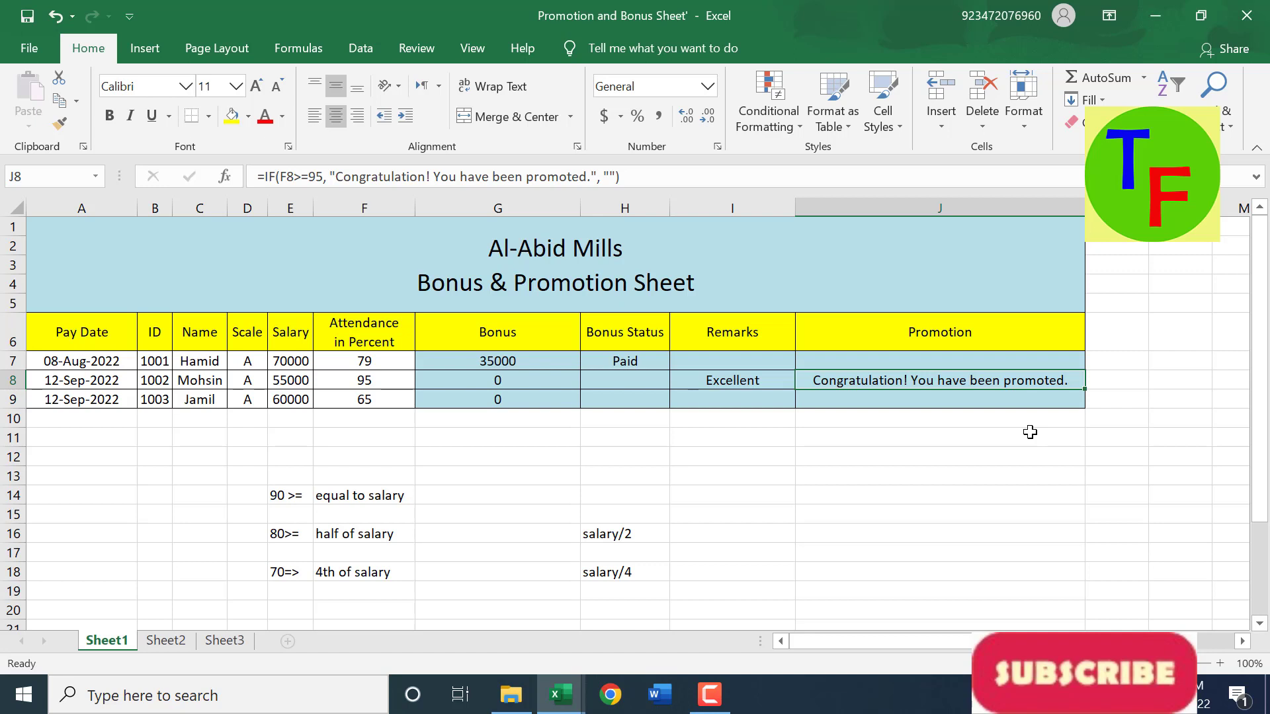
# Switch to the open Elegibility sheet workbook.
pyautogui.hotkey('alt', 'Tab')
pyautogui.hotkey('alt', 'Tab')
pyautogui.hotkey('alt', 'Tab')
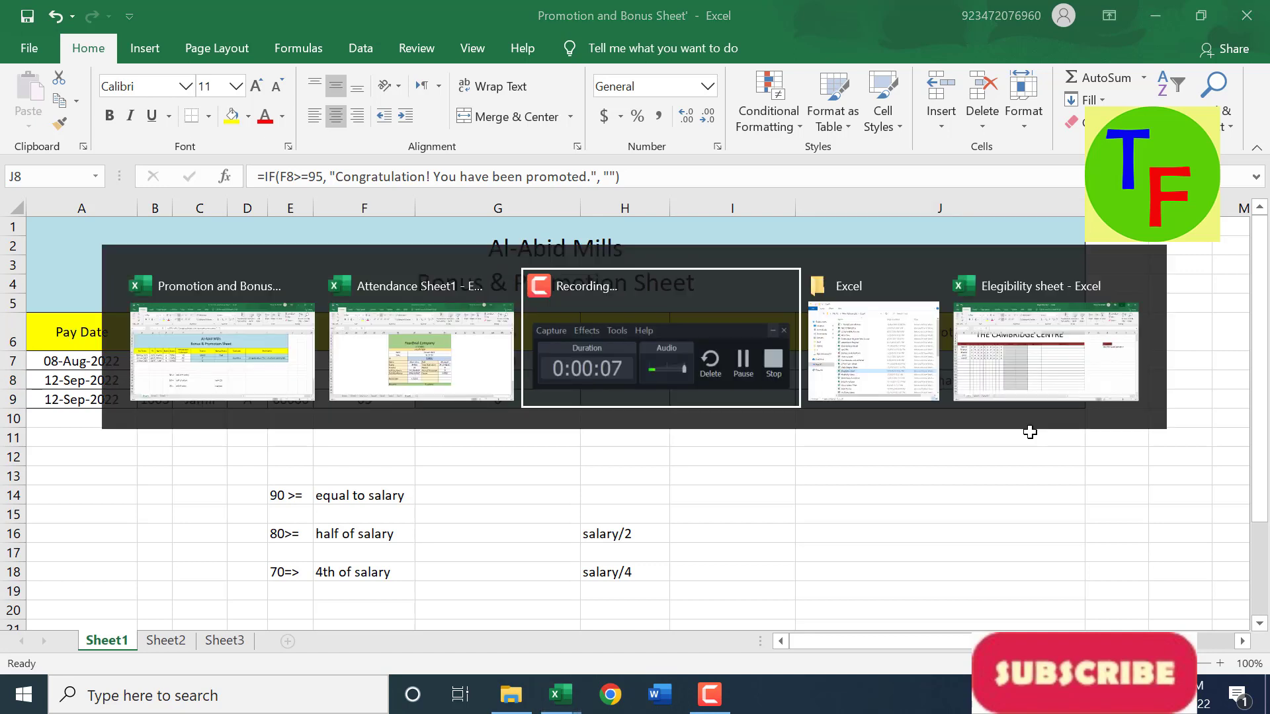
pyautogui.hotkey('alt', 'Tab')
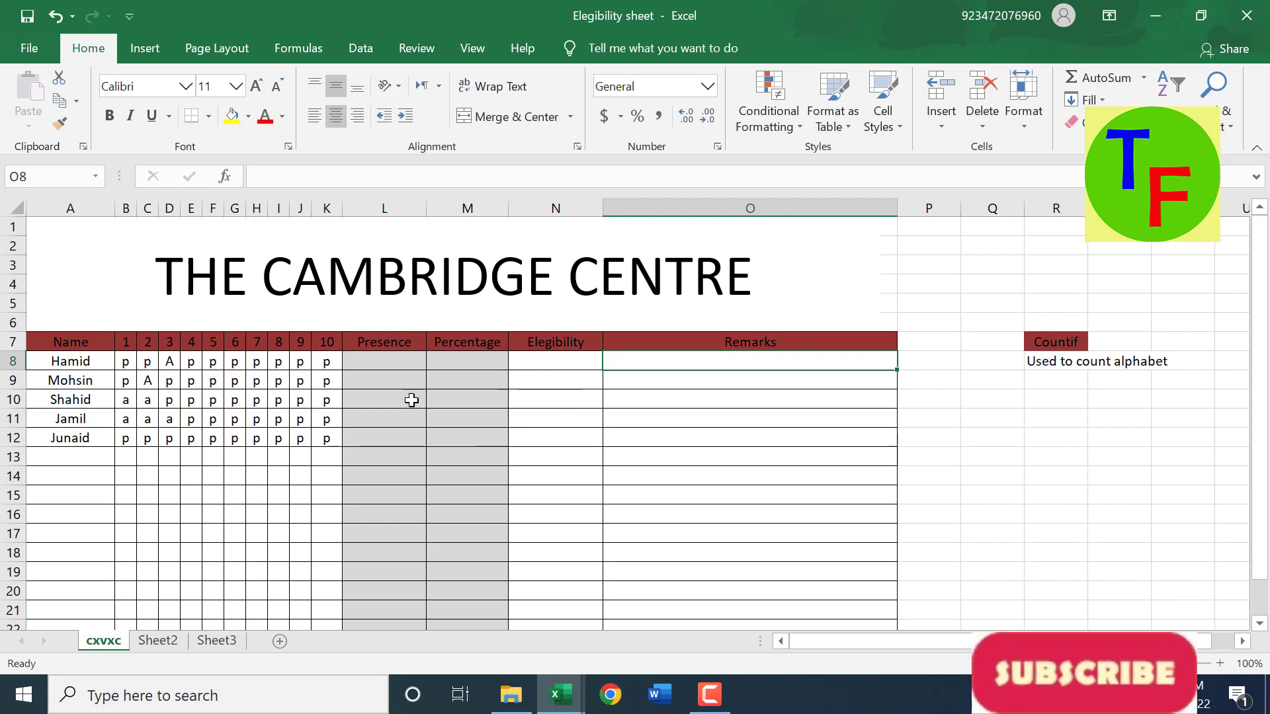
# Enter =COUNTIF(B8:K8, "p") in the Presence cell L8 and fill it down the column through the empty table rows.
pyautogui.click(393, 366)
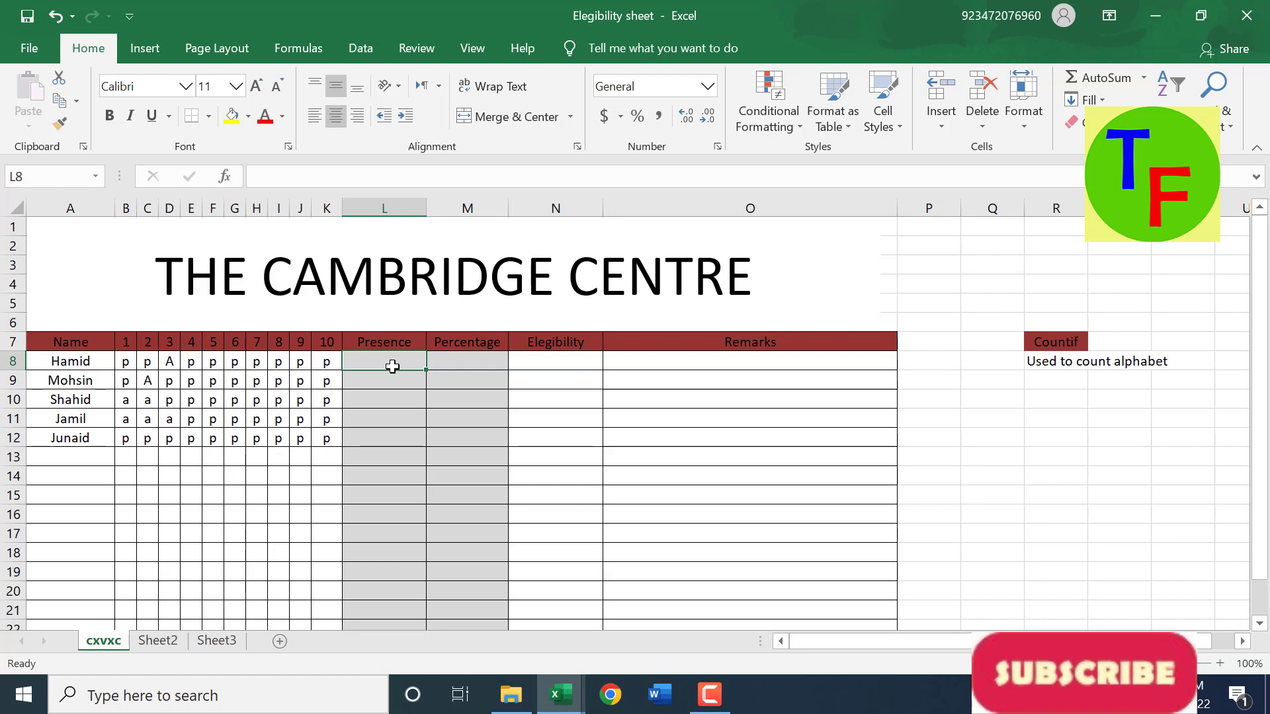
pyautogui.click(129, 365)
pyautogui.moveTo(170, 366); pyautogui.dragTo(323, 368)
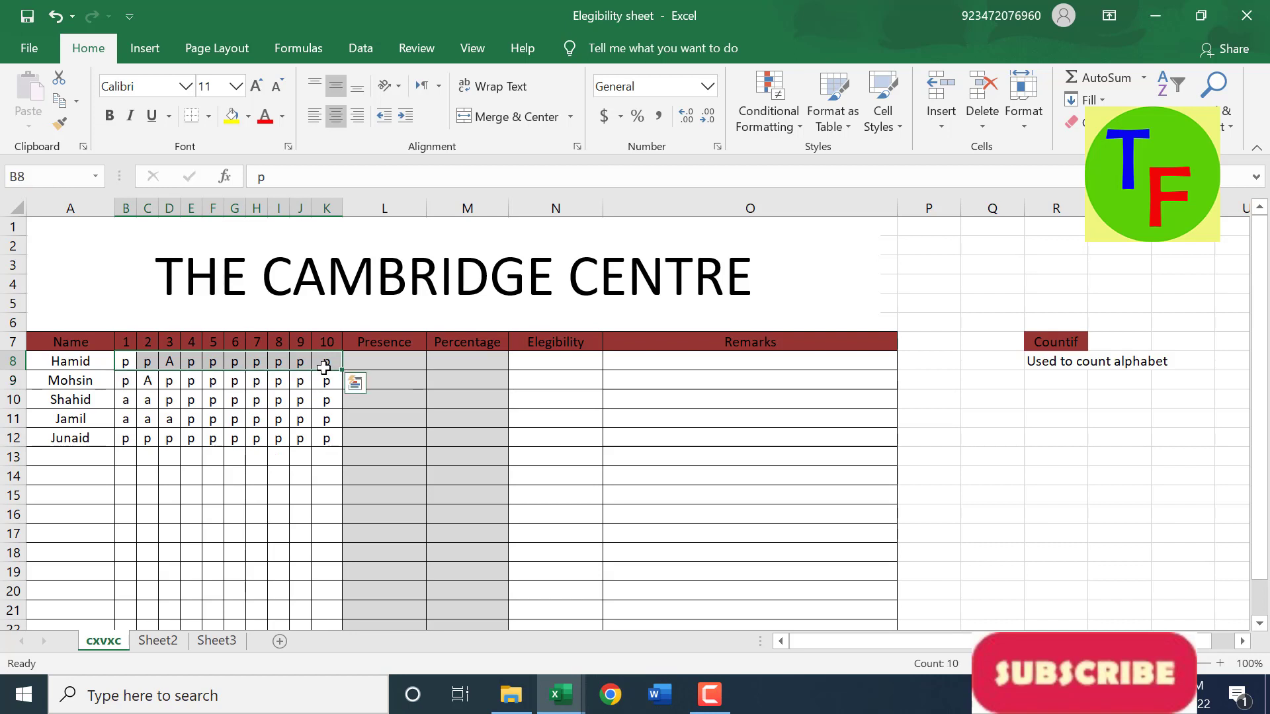
pyautogui.click(391, 358)
pyautogui.write('=')
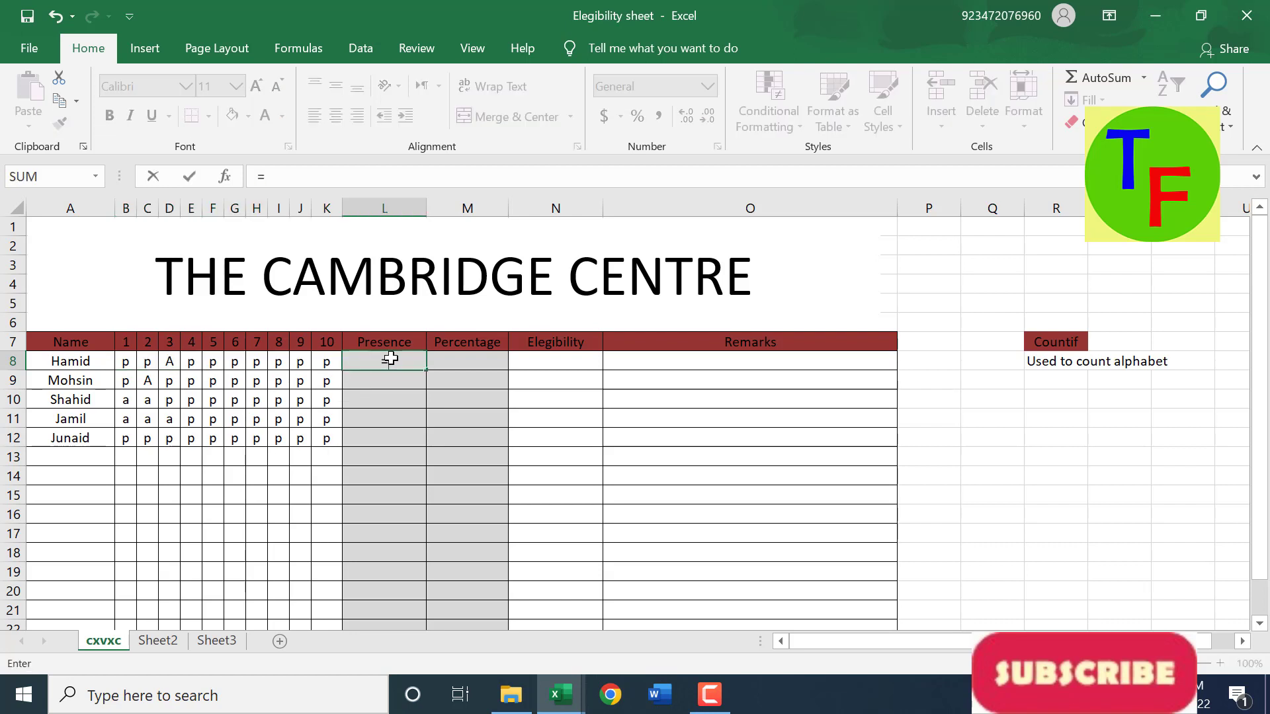
pyautogui.write('count')
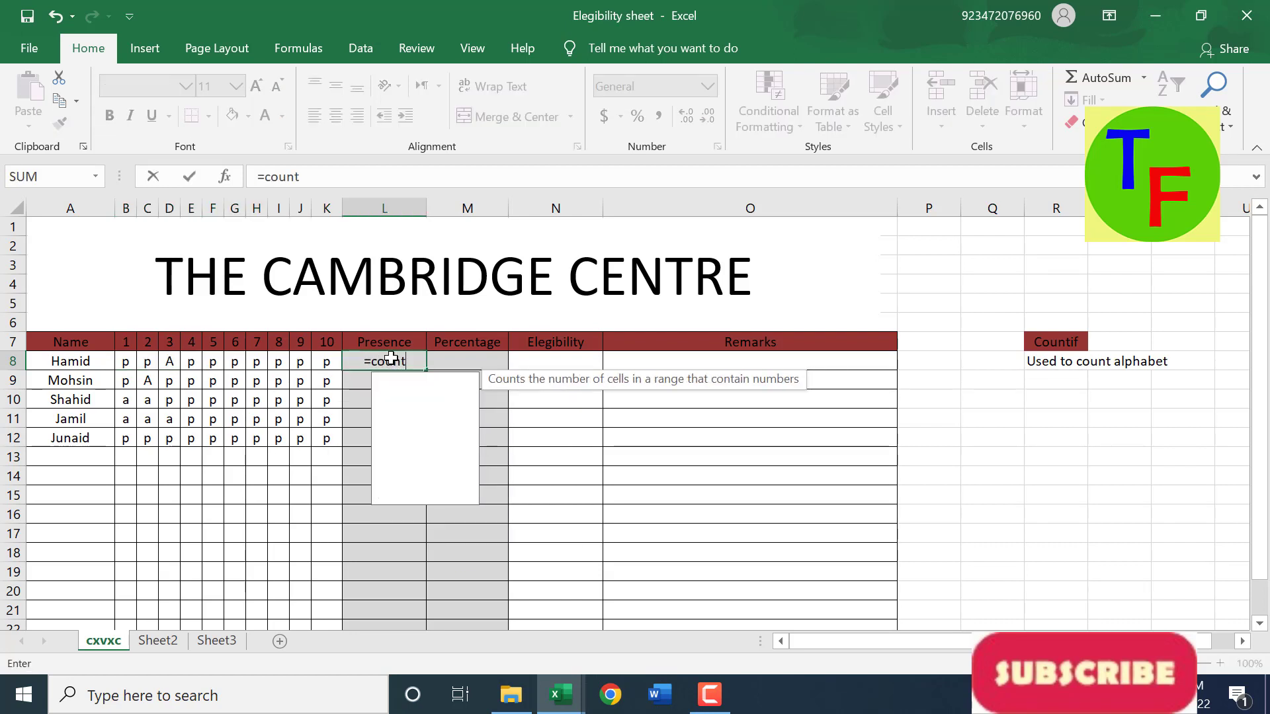
pyautogui.write('if(')
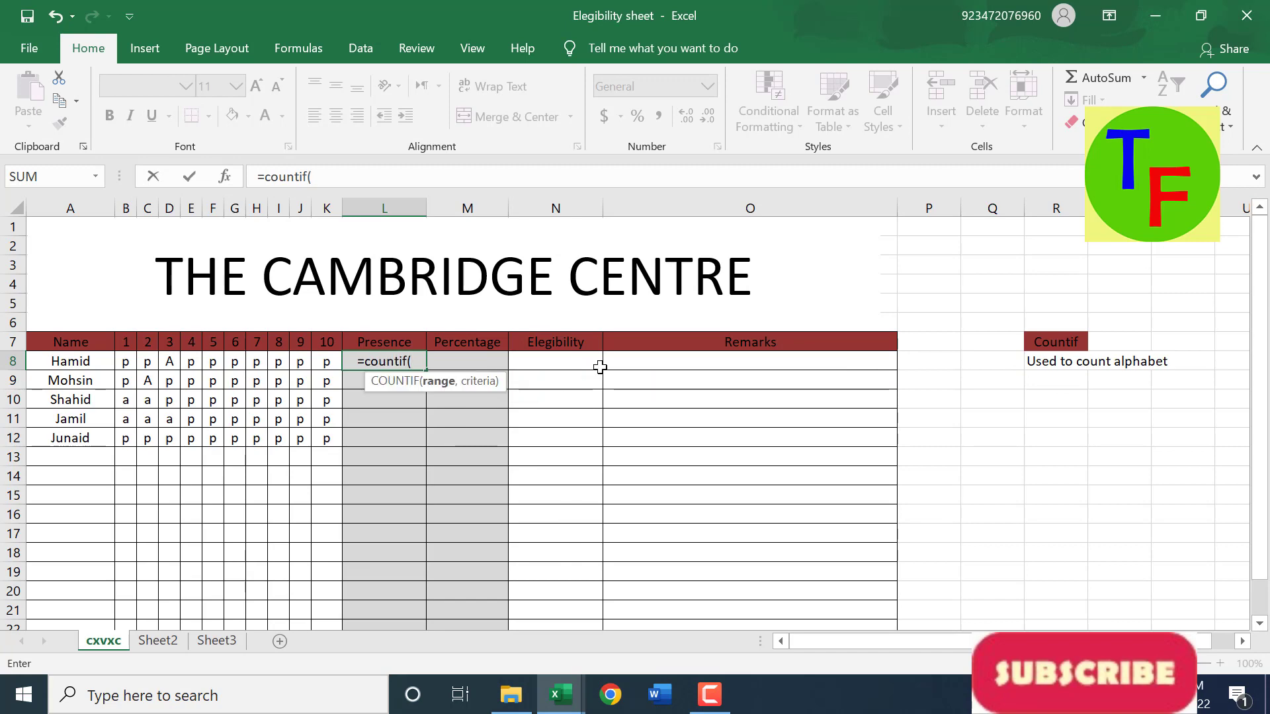
pyautogui.moveTo(126, 361); pyautogui.dragTo(330, 368)
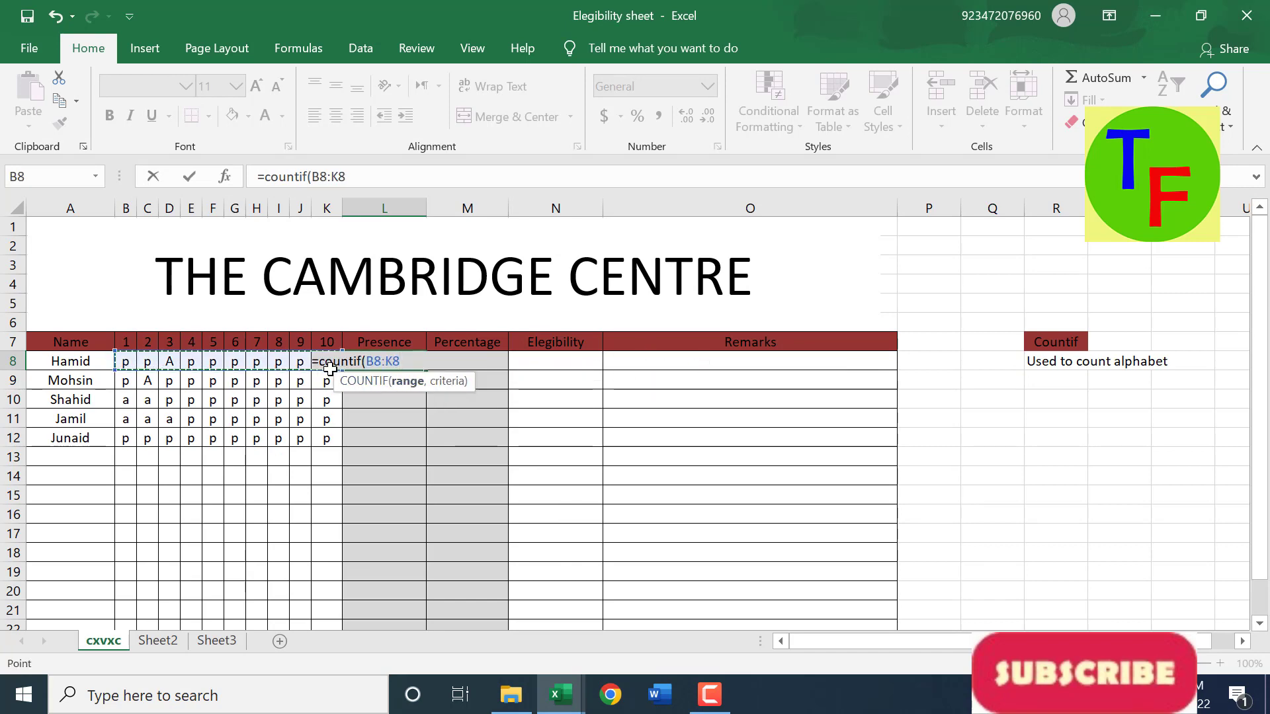
pyautogui.write(', "p"')
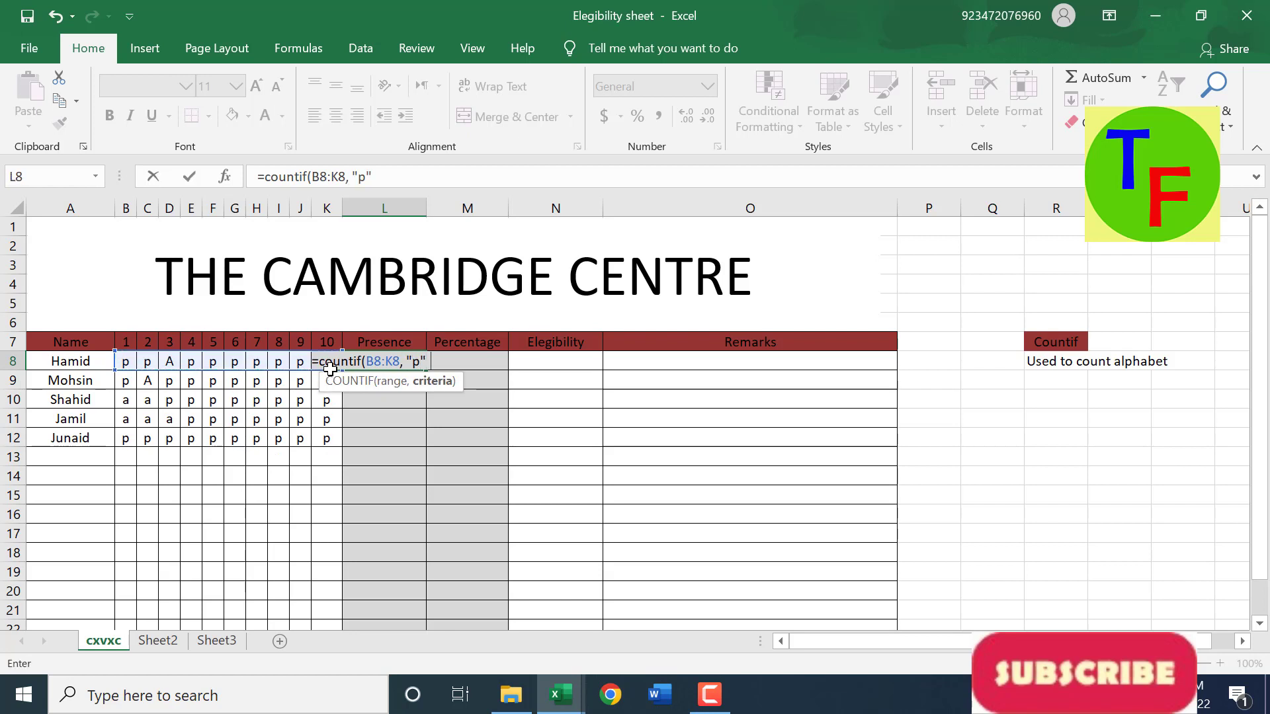
pyautogui.hotkey('ctrl', 'Return')
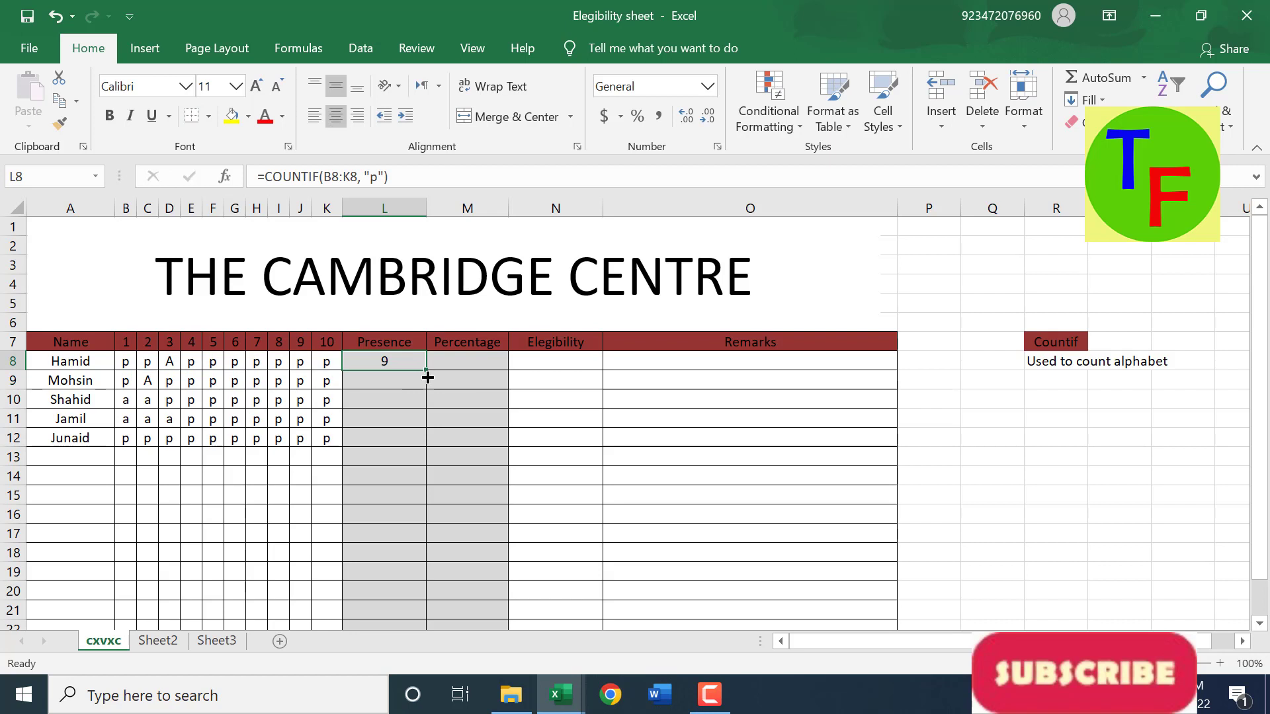
pyautogui.moveTo(426, 372); pyautogui.dragTo(407, 598)
pyautogui.scroll(1, 456, 540)
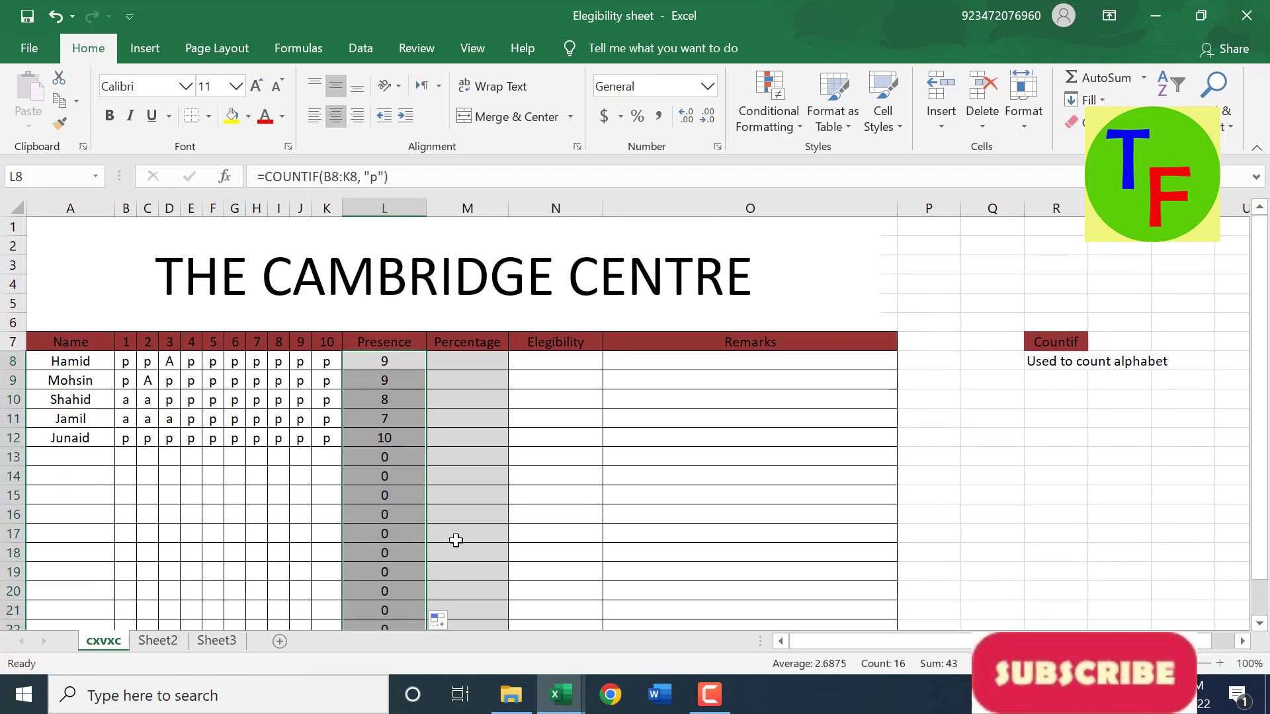
# Calculate the attendance percentage in M8 with =L8*100/10 and fill the formula down the Percentage column.
pyautogui.click(484, 362)
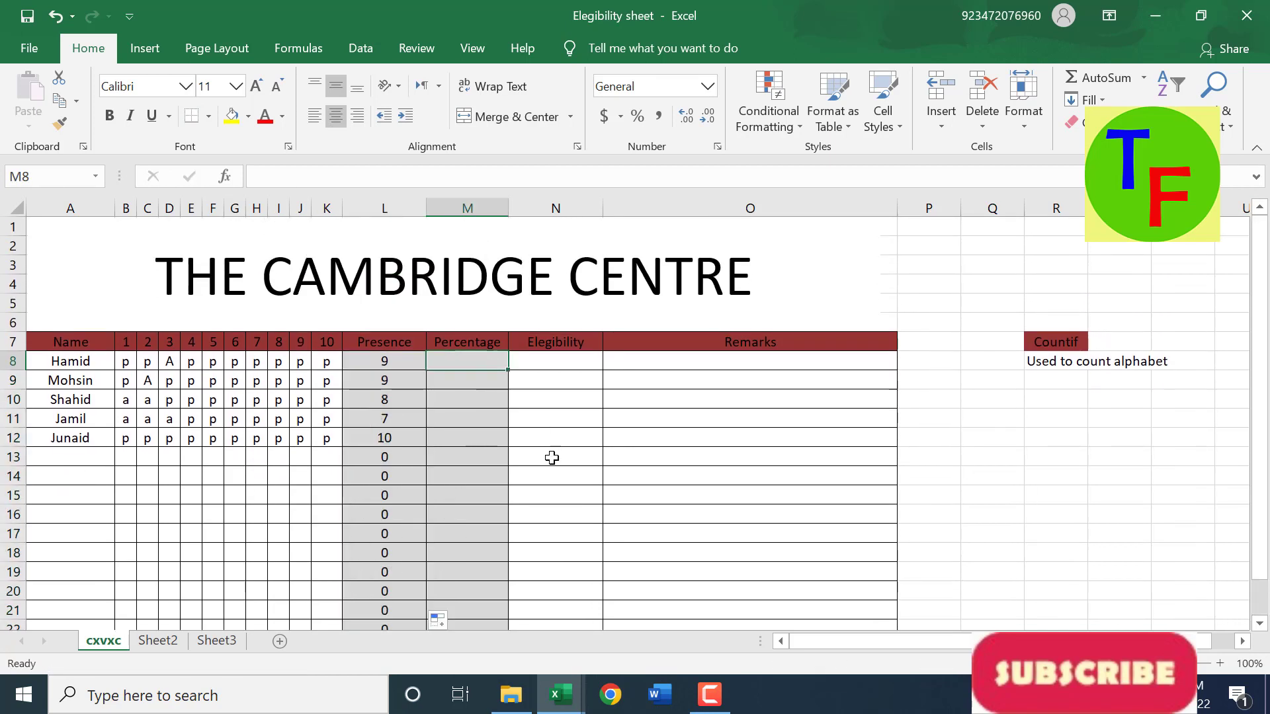
pyautogui.click(383, 363)
pyautogui.click(464, 361)
pyautogui.write('=')
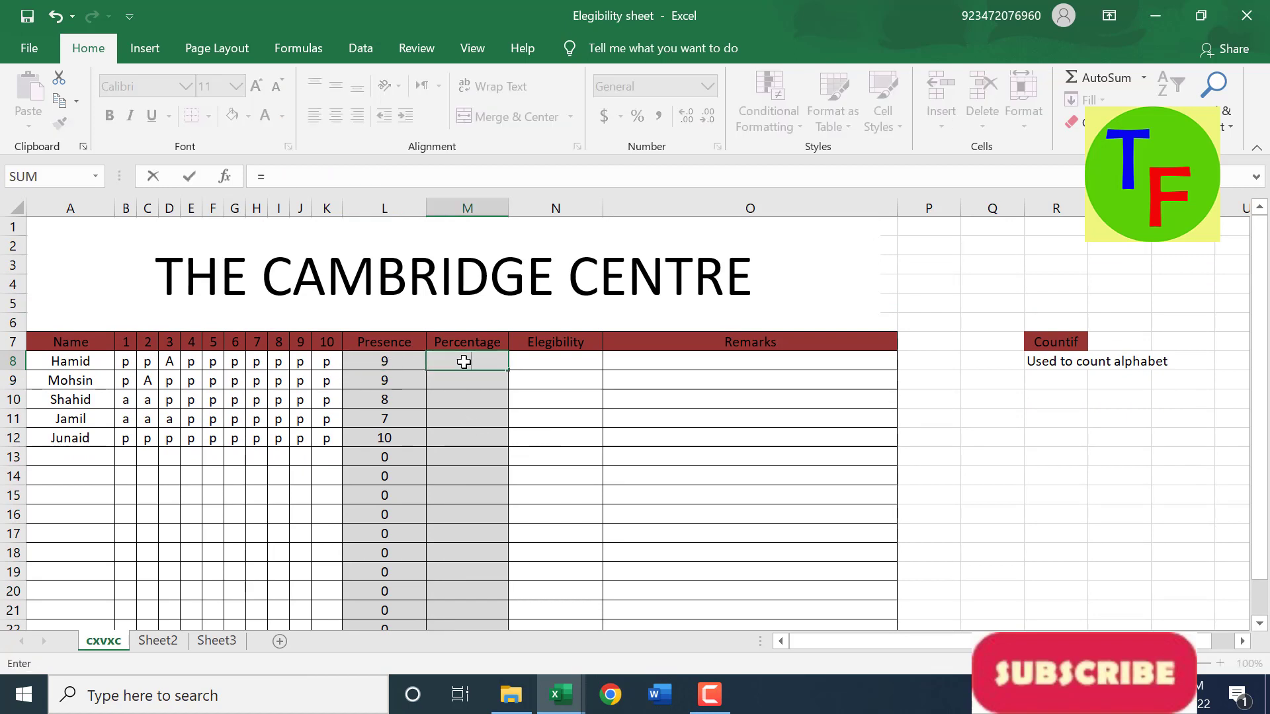
pyautogui.press('Left')
pyautogui.write('*')
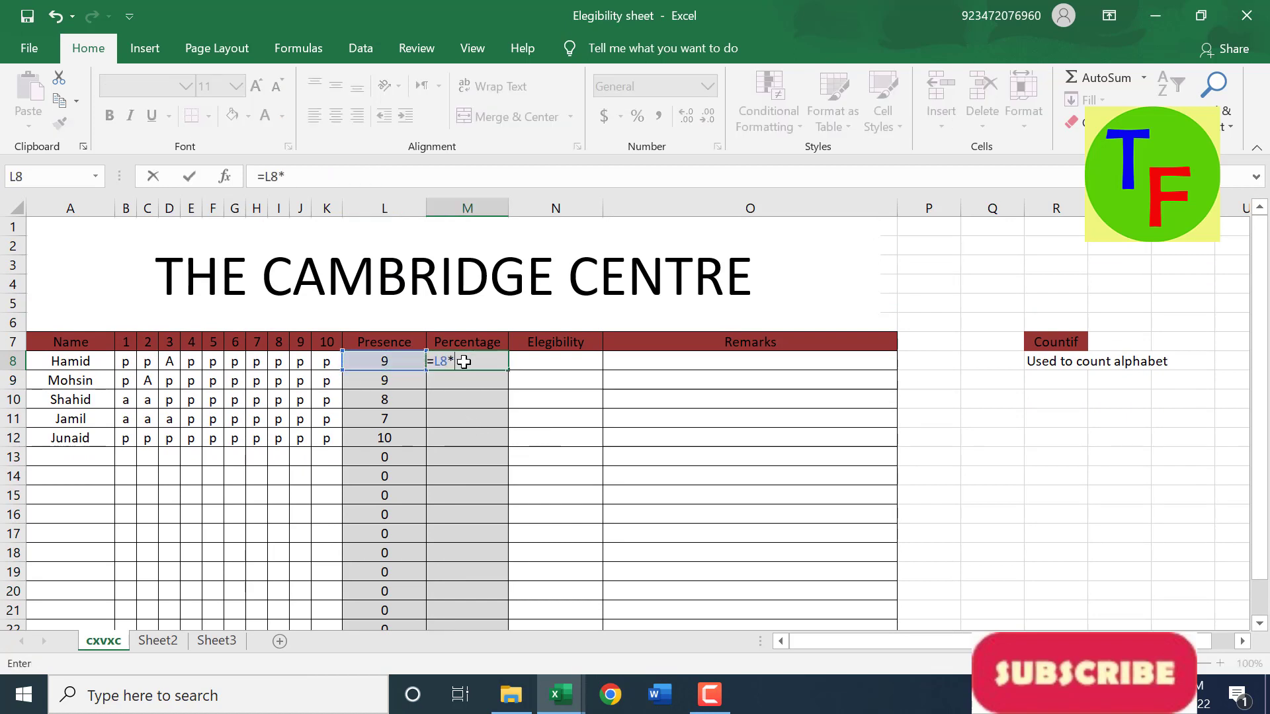
pyautogui.write('100/10')
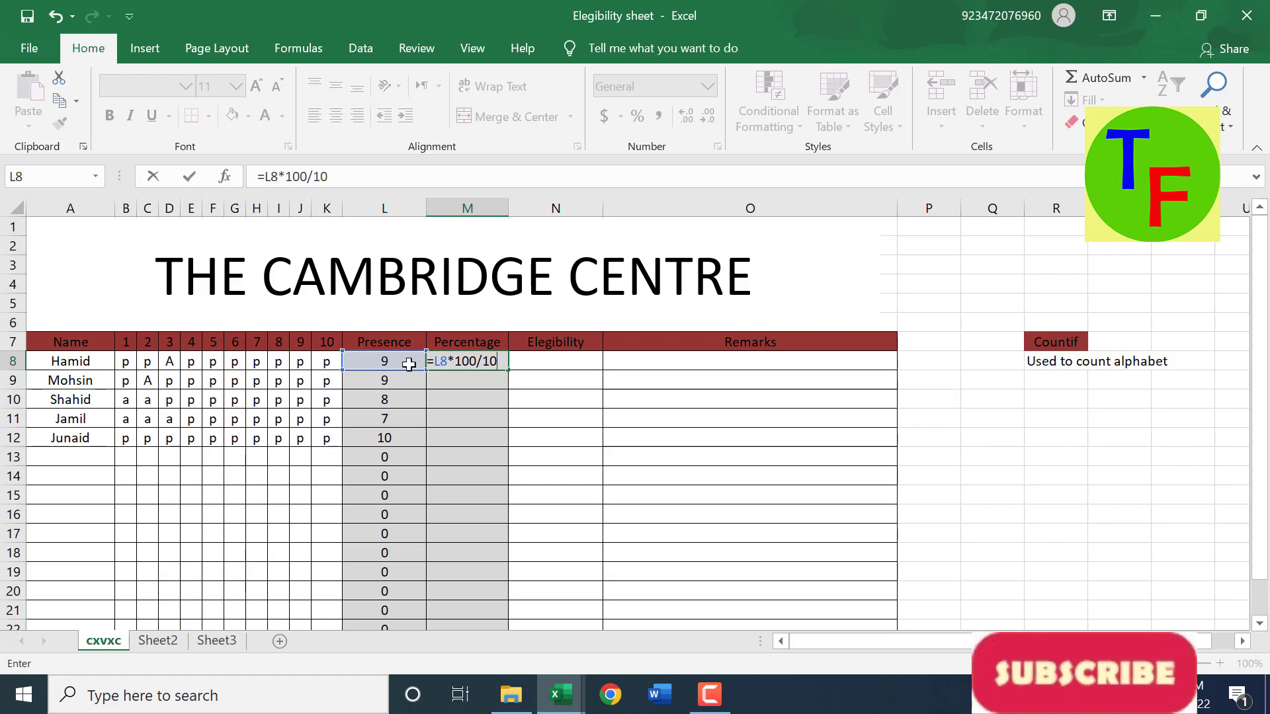
pyautogui.press('Return')
pyautogui.click(471, 363)
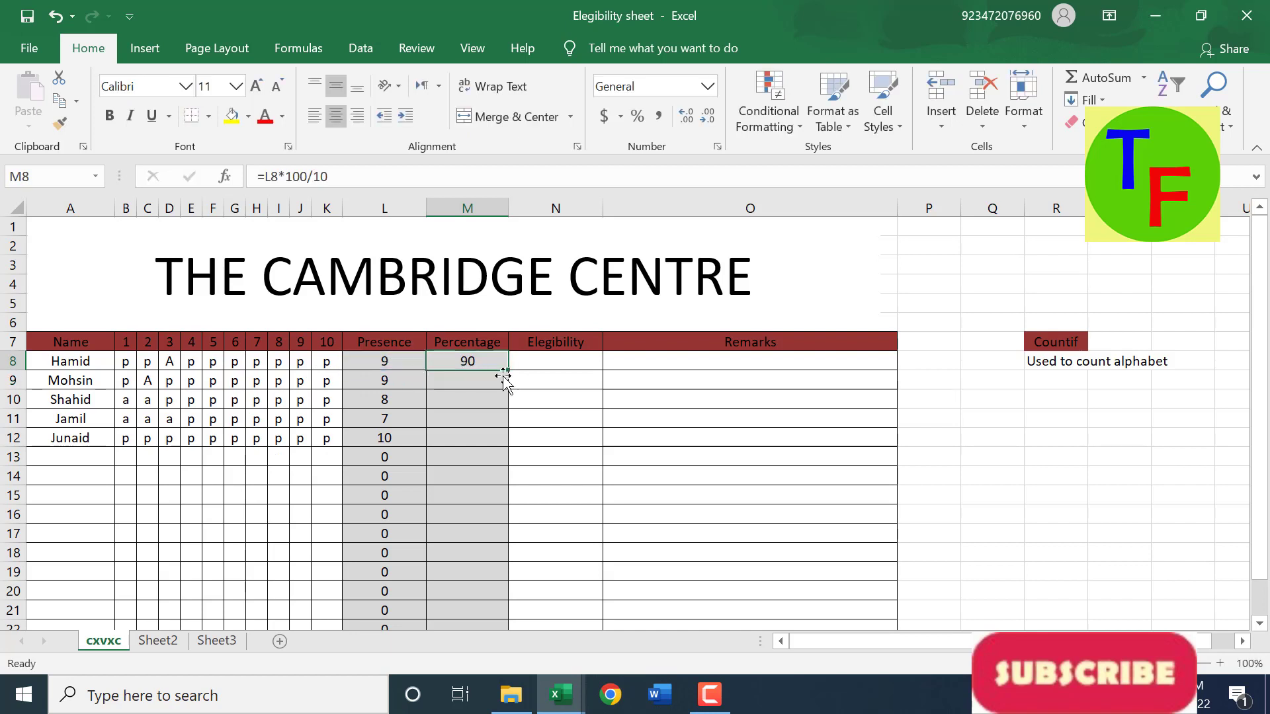
pyautogui.doubleClick(508, 370)
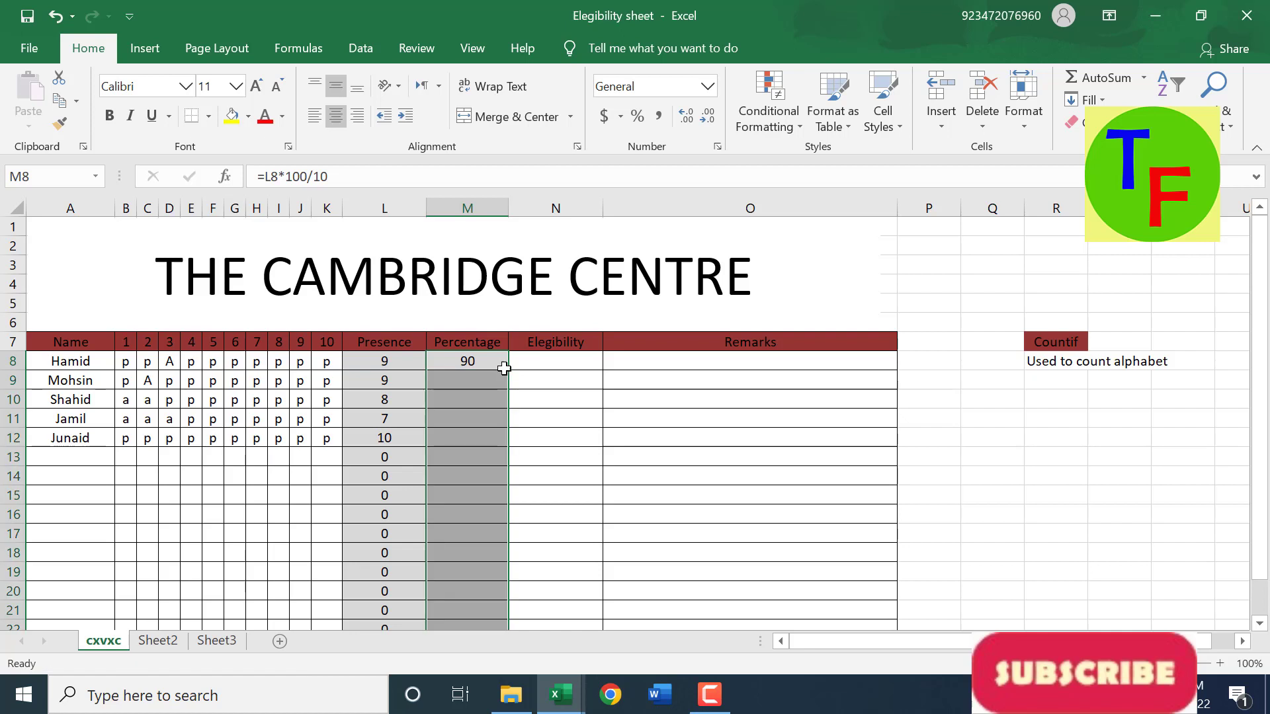
# Begin an IF formula in the Elegibility cell N8 that tests M8>=80.
pyautogui.click(574, 362)
pyautogui.write('=if(')
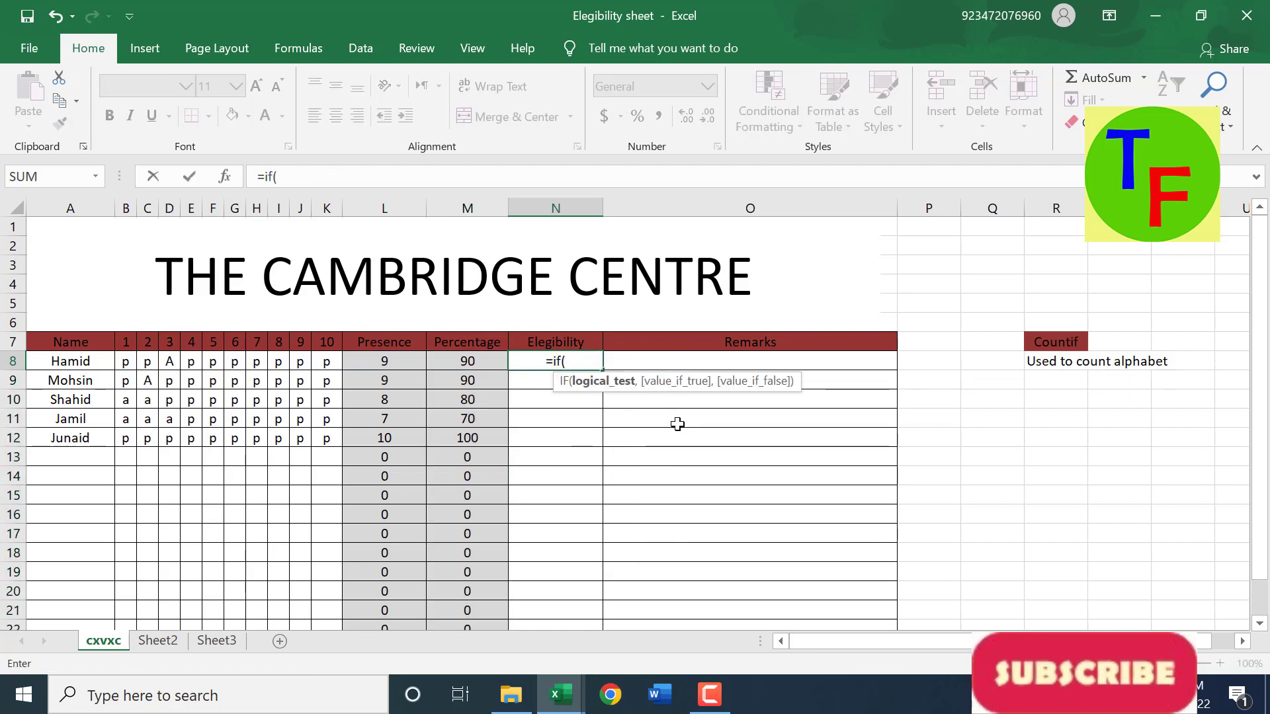
pyautogui.press('Left')
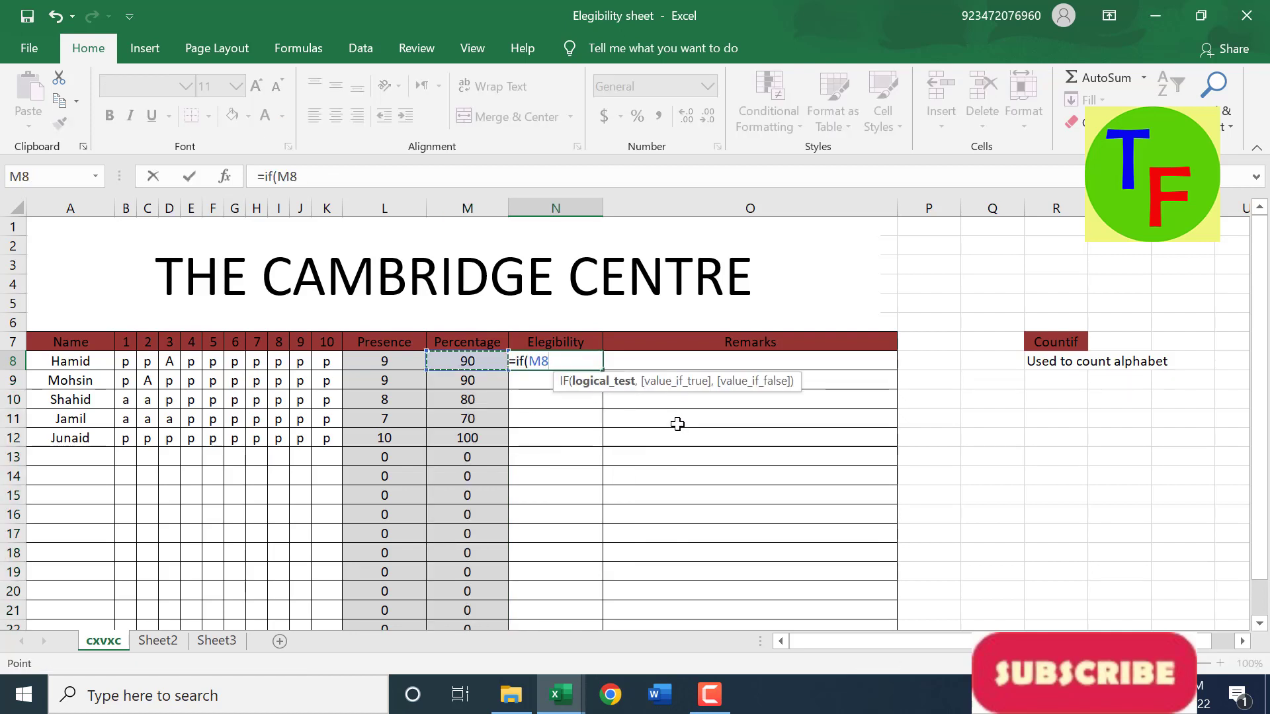
pyautogui.write('>=80')
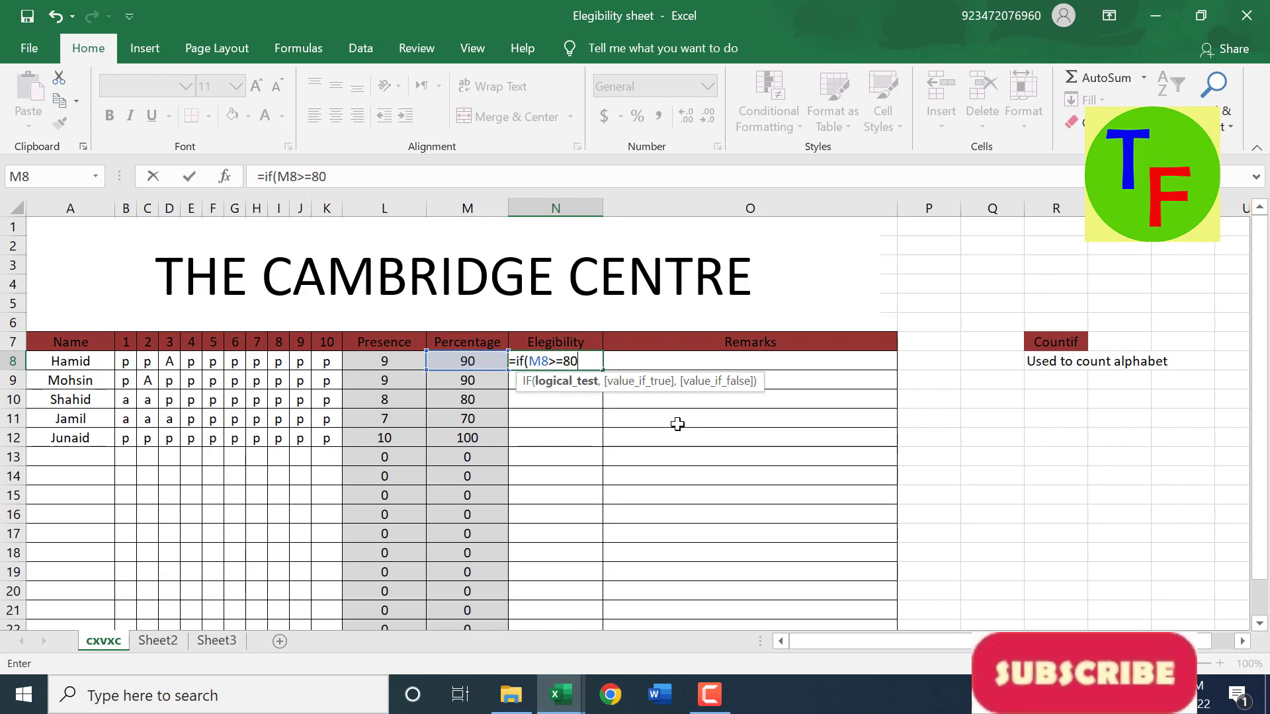
# Enter "Elegiable" as the value if true in the N8 formula, correcting its spelling.
pyautogui.write(', "El')
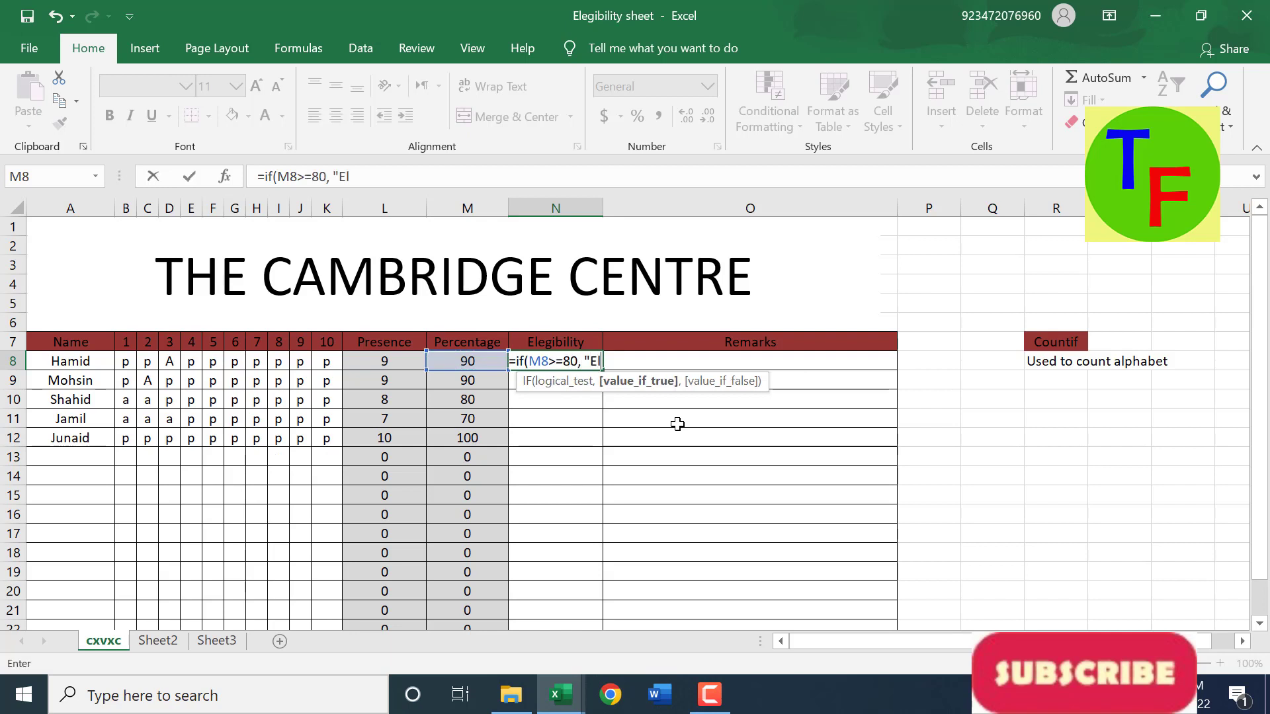
pyautogui.write('igiable')
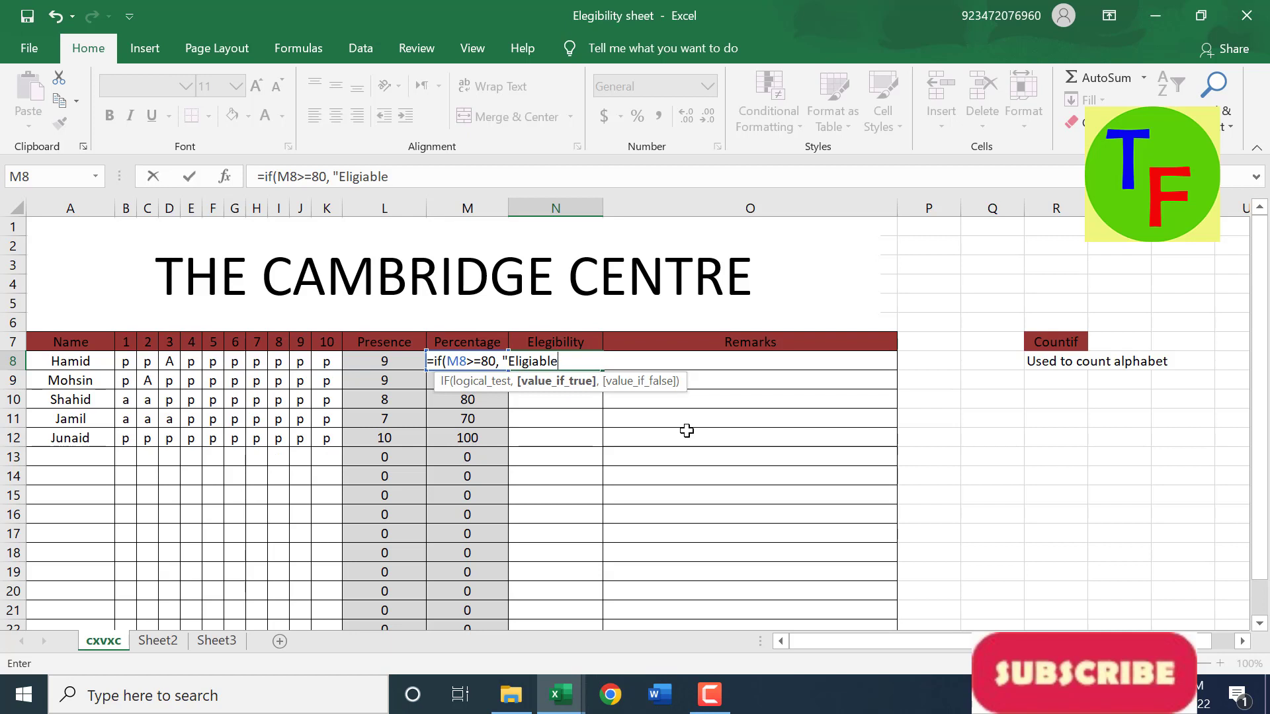
pyautogui.press('BackSpace')
pyautogui.press('BackSpace')
pyautogui.press('BackSpace')
pyautogui.press('BackSpace')
pyautogui.press('BackSpace')
pyautogui.press('BackSpace')
pyautogui.press('BackSpace')
pyautogui.write('egi')
pyautogui.press('BackSpace')
pyautogui.write('able')
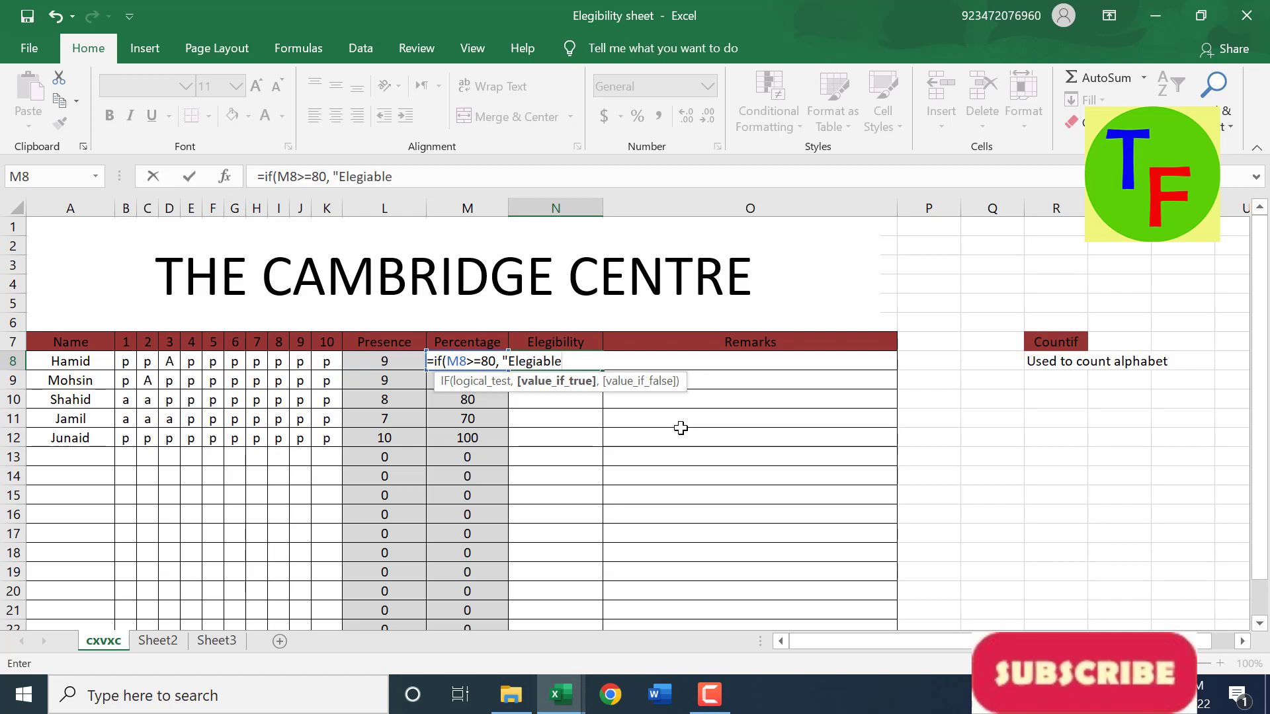
# Complete the N8 formula with "" as the value if false and fill it down the Elegibility column.
pyautogui.write('", ""')
pyautogui.press('Return')
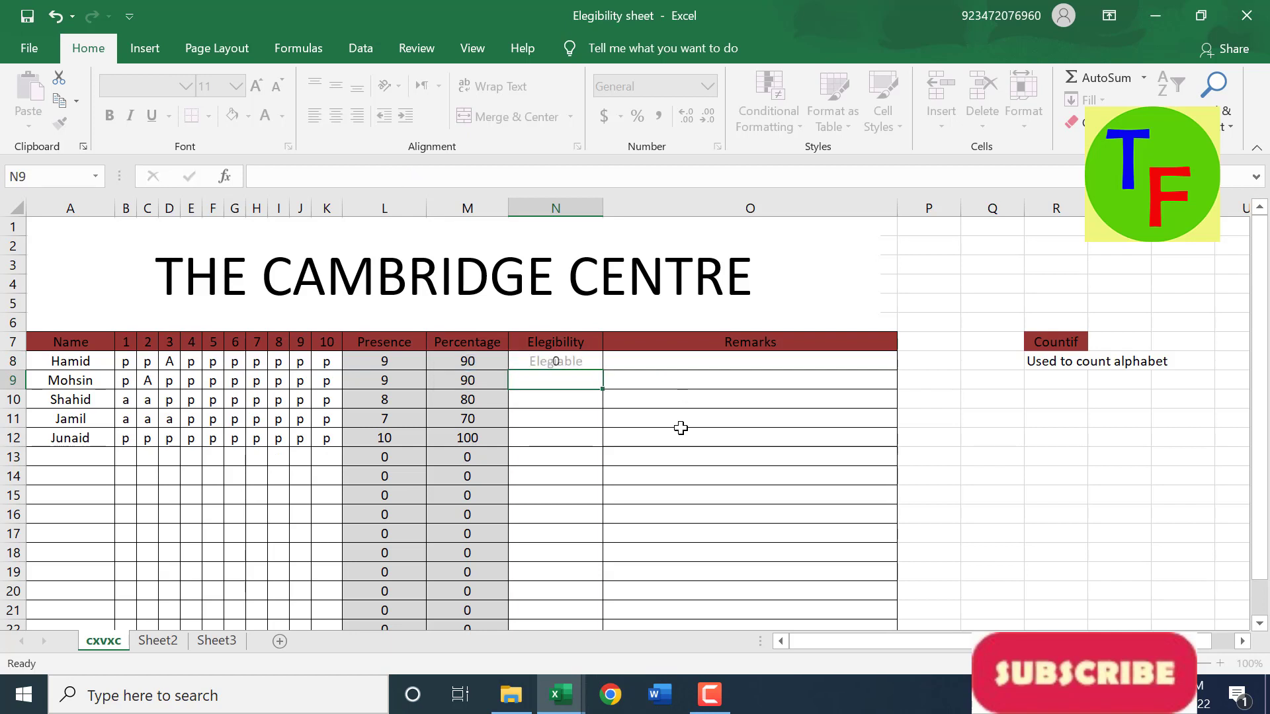
pyautogui.click(574, 363)
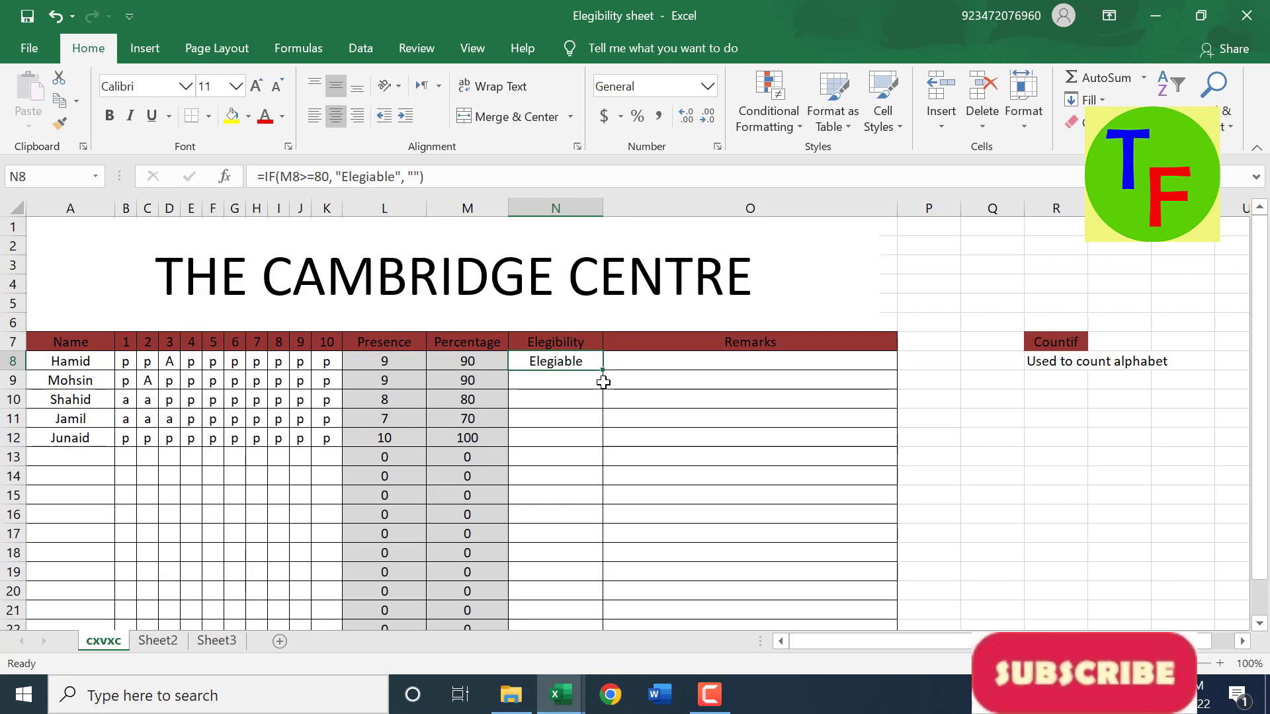
pyautogui.doubleClick(605, 374)
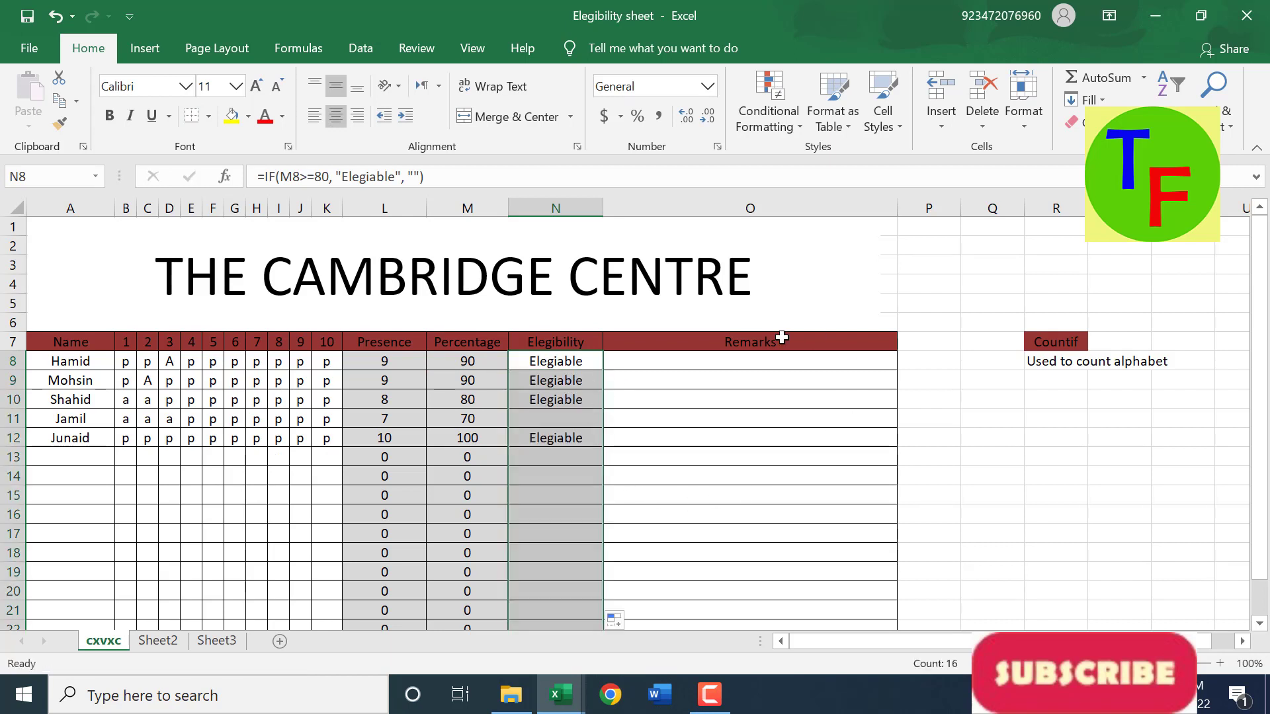
# Begin an IF formula in the Remarks cell O8 that tests whether N8="Elegiable".
pyautogui.click(770, 359)
pyautogui.write('=')
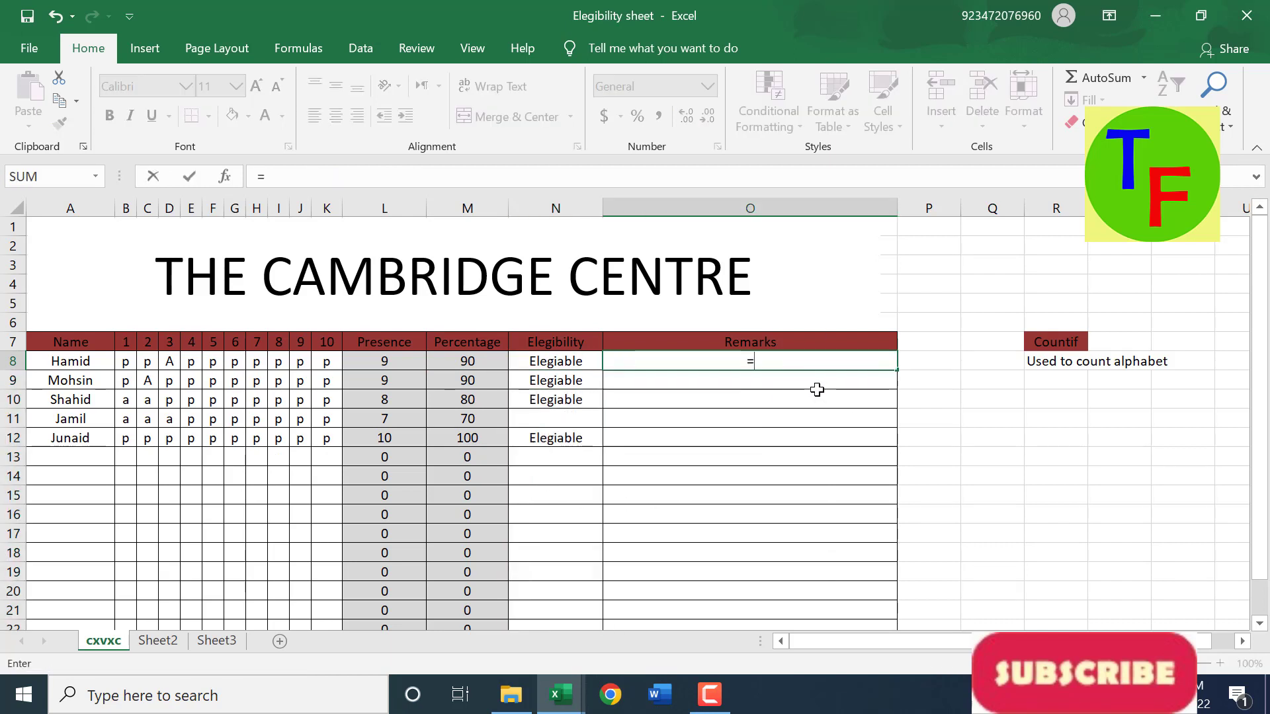
pyautogui.write('if(')
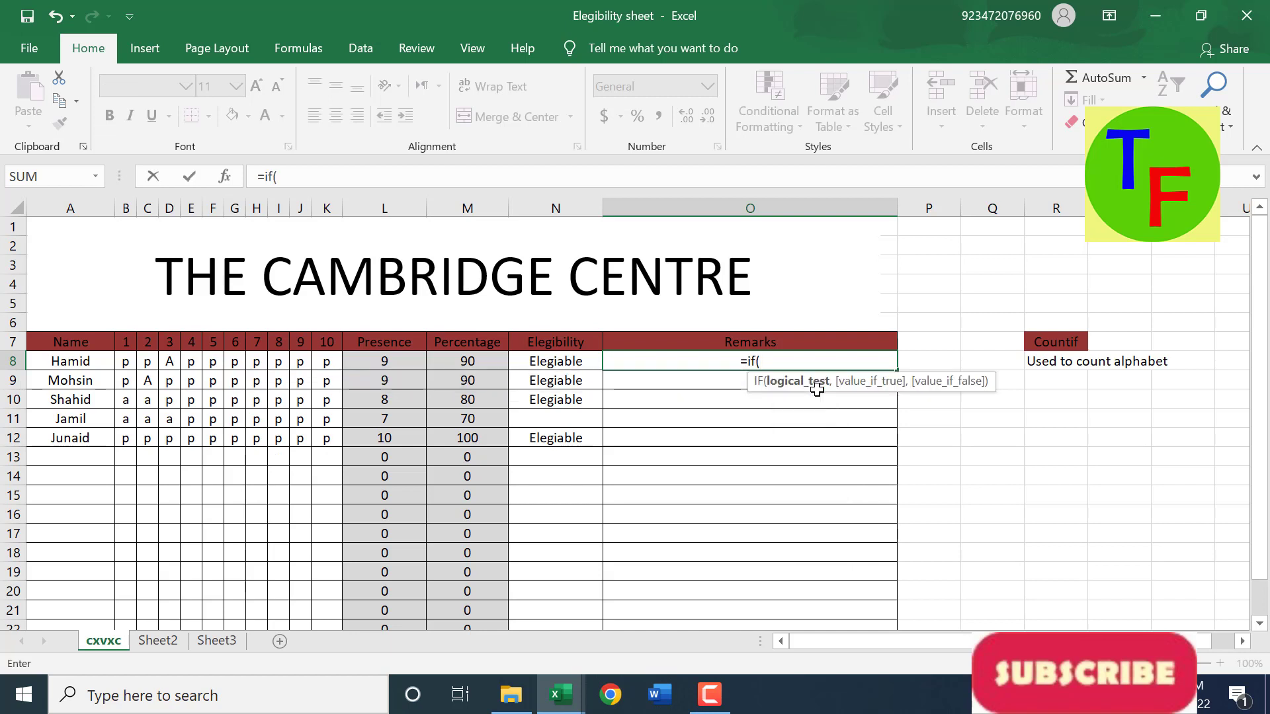
pyautogui.press('Left')
pyautogui.write('="E')
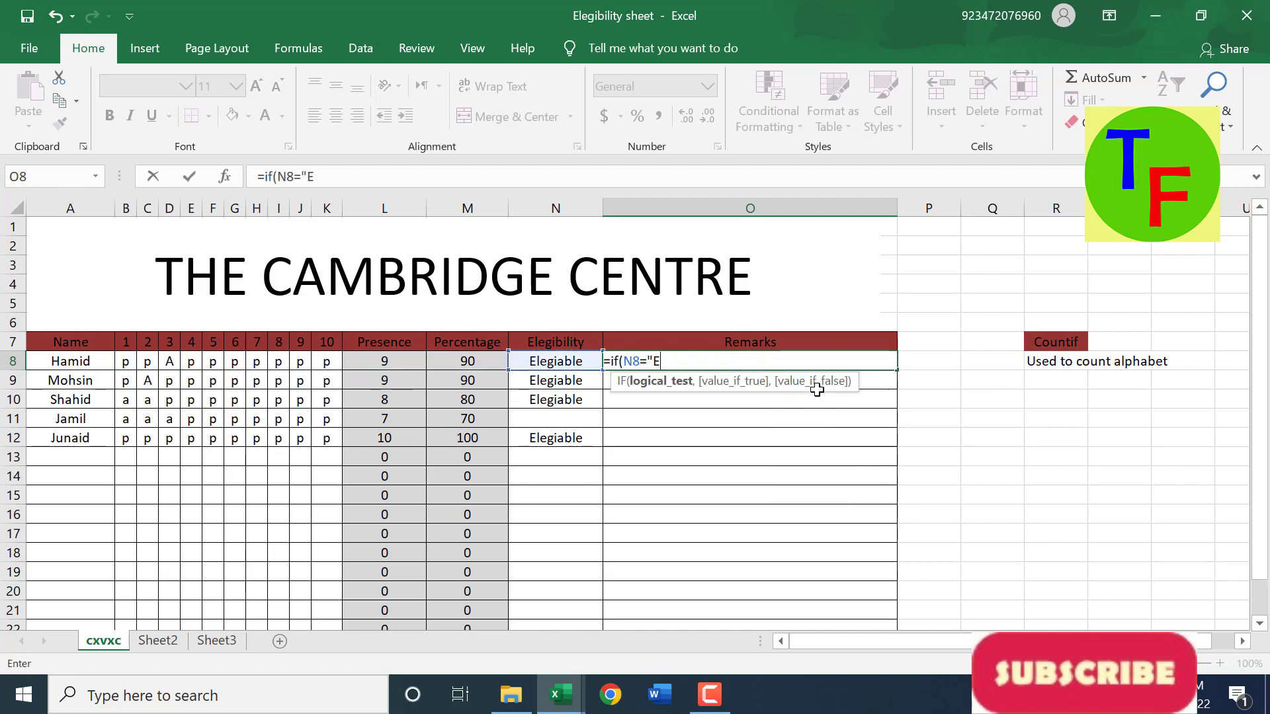
pyautogui.write('legiable')
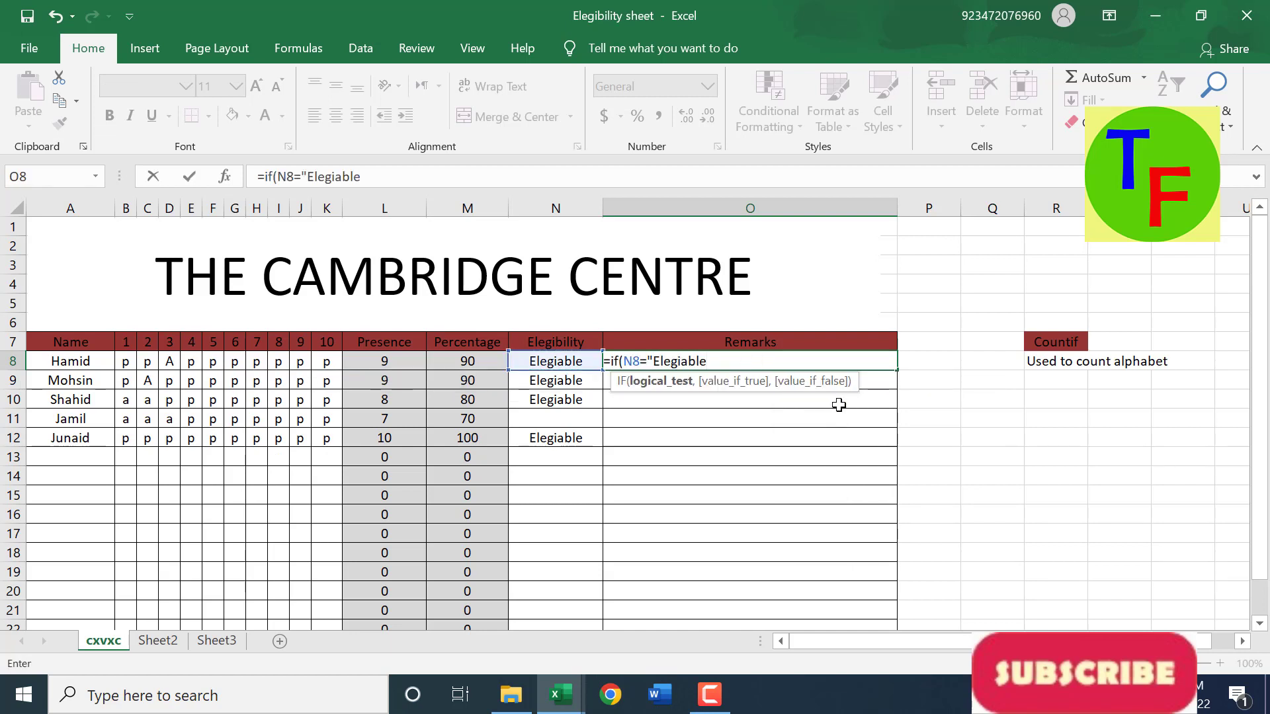
# Complete the O8 formula with "Congratulation!" if true and "" if false, and fill it down the Remarks column.
pyautogui.write('", :')
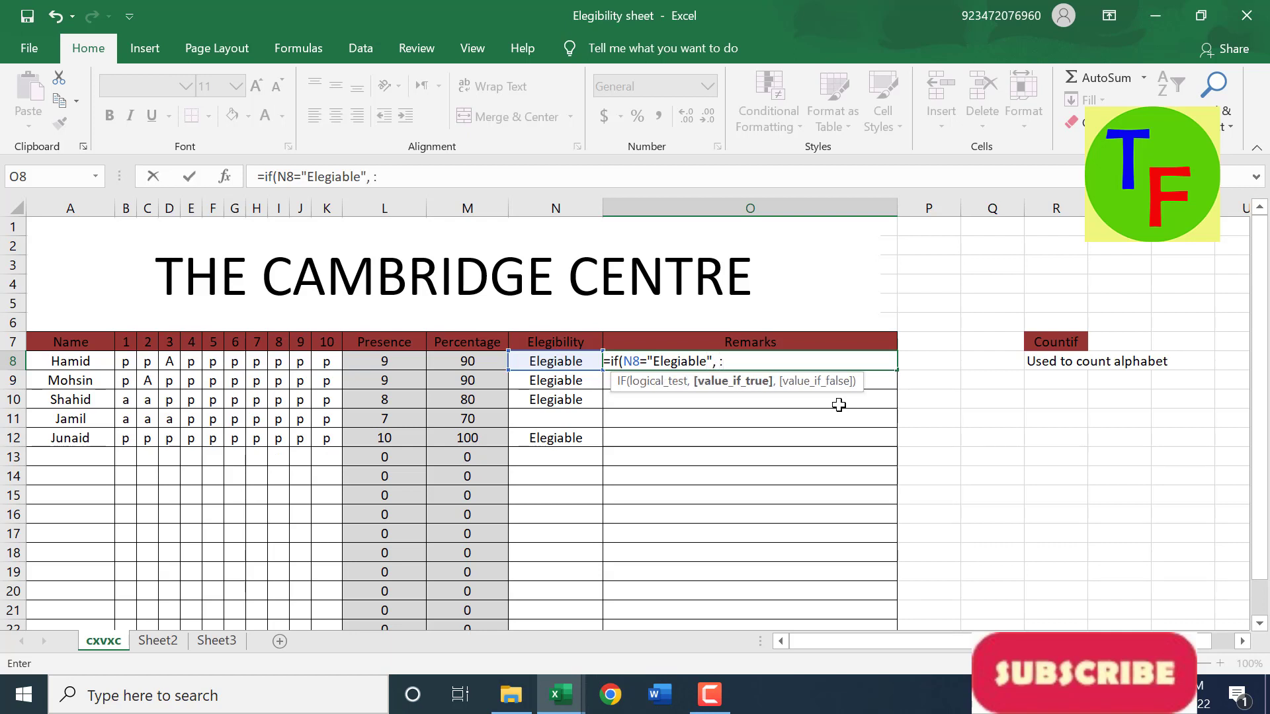
pyautogui.press('BackSpace')
pyautogui.write('"Congratu')
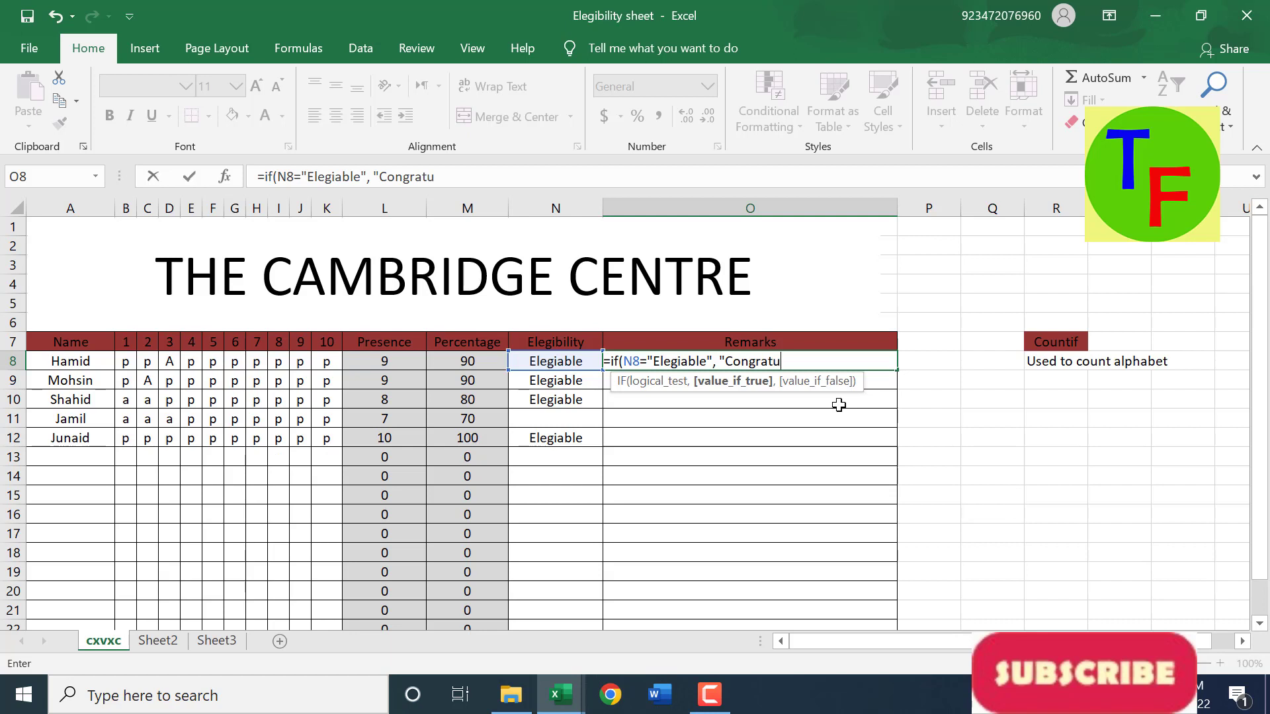
pyautogui.write('lation!", "')
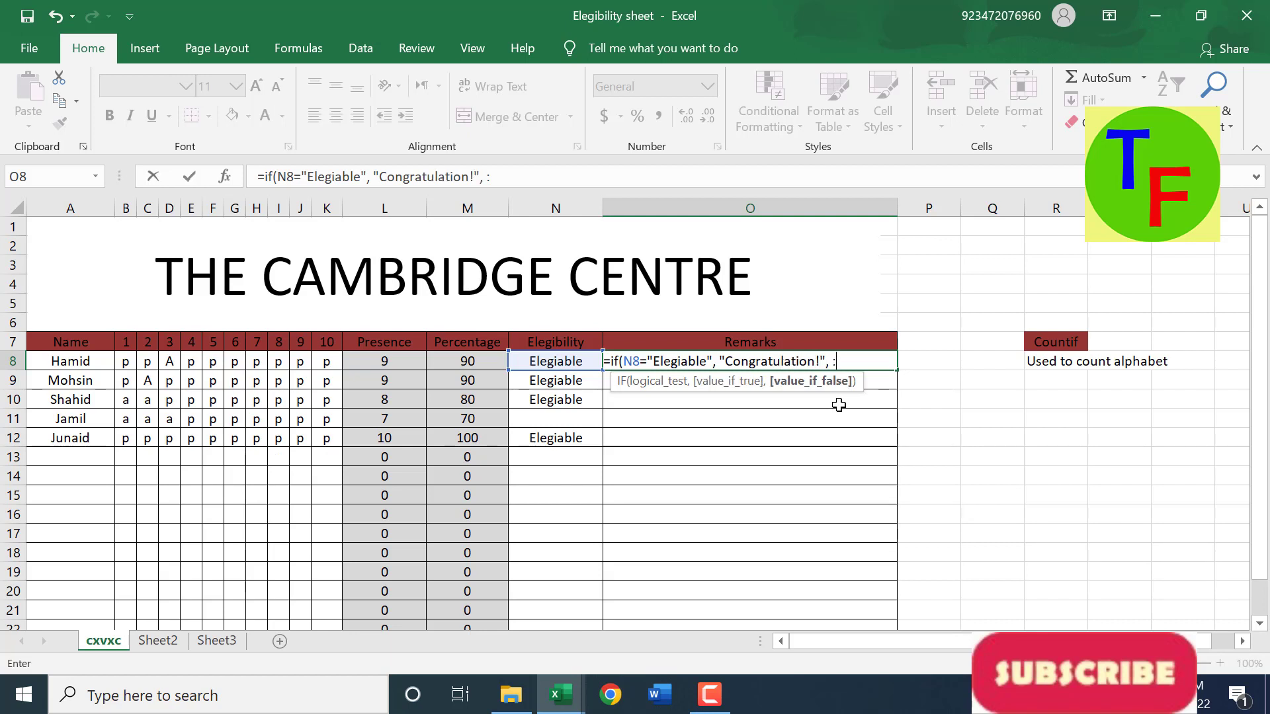
pyautogui.write('")')
pyautogui.press('Return')
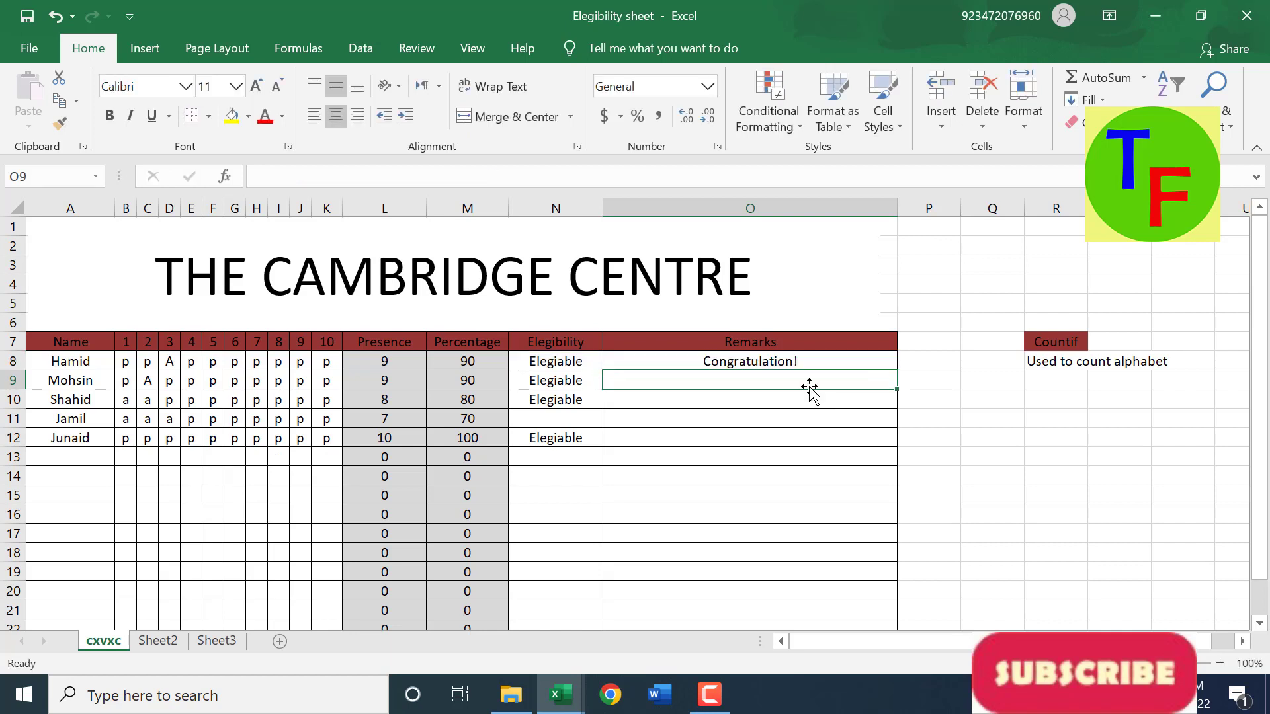
pyautogui.click(822, 354)
pyautogui.doubleClick(894, 369)
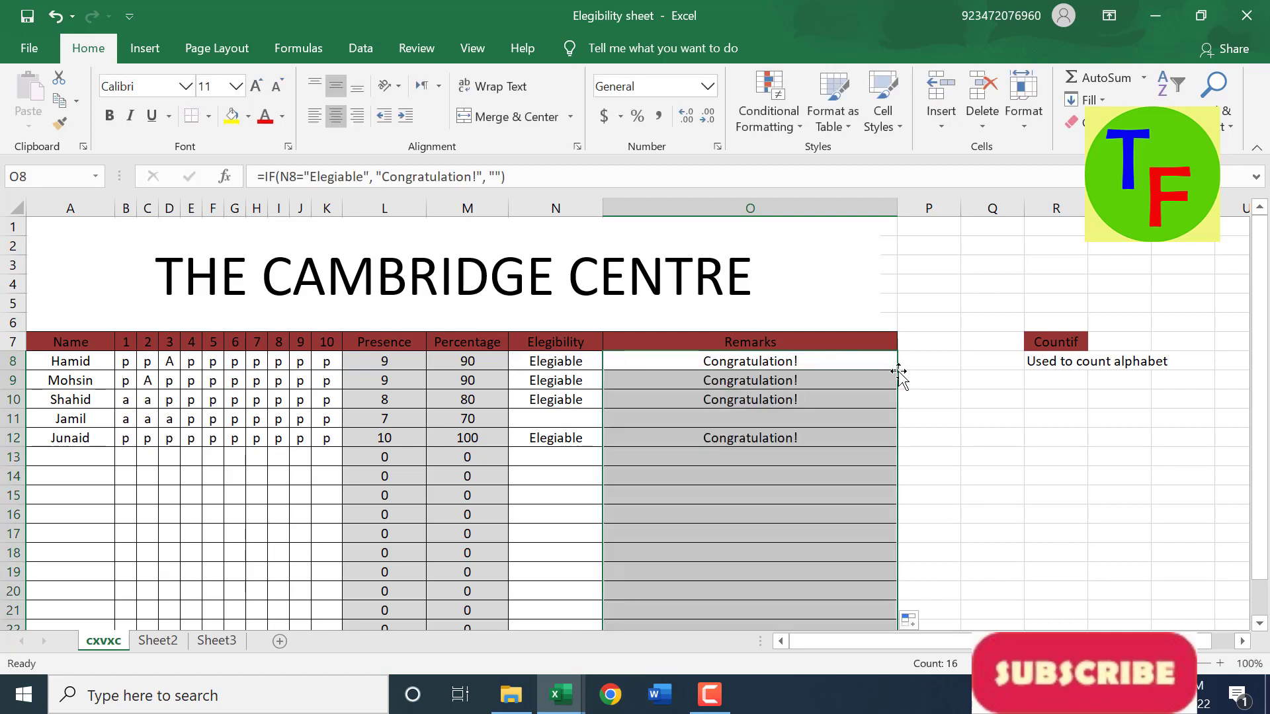